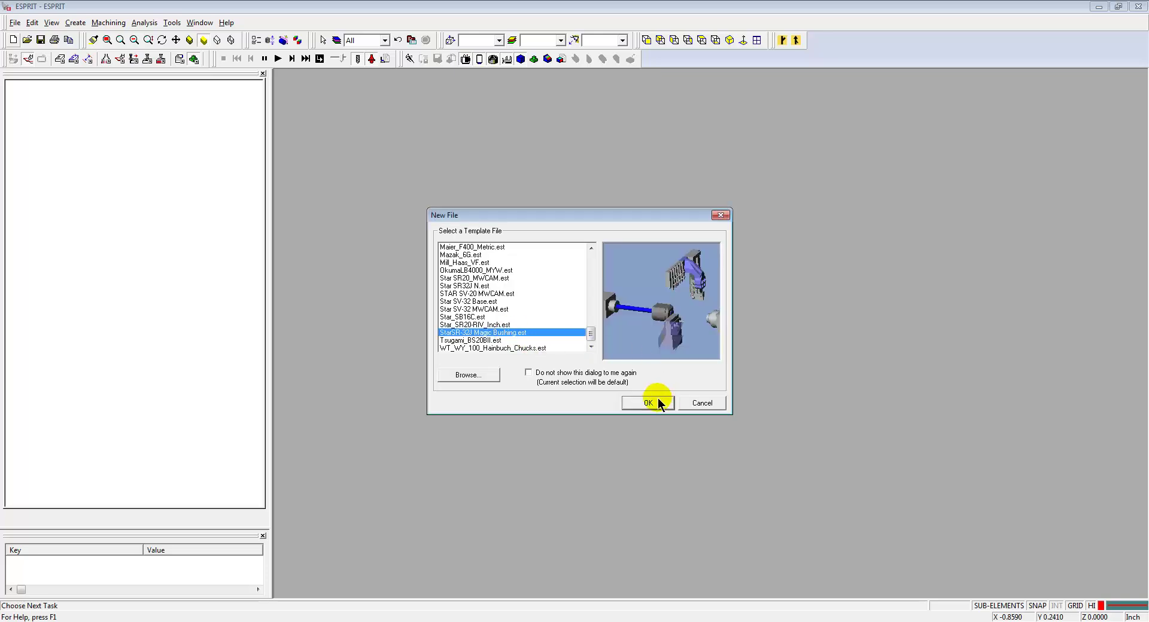
# Create a StarSR-32J Magic Bushing document and merge in the bushing model from New_Demo_Files > Lathe > Swiss.
pyautogui.click(649, 404)
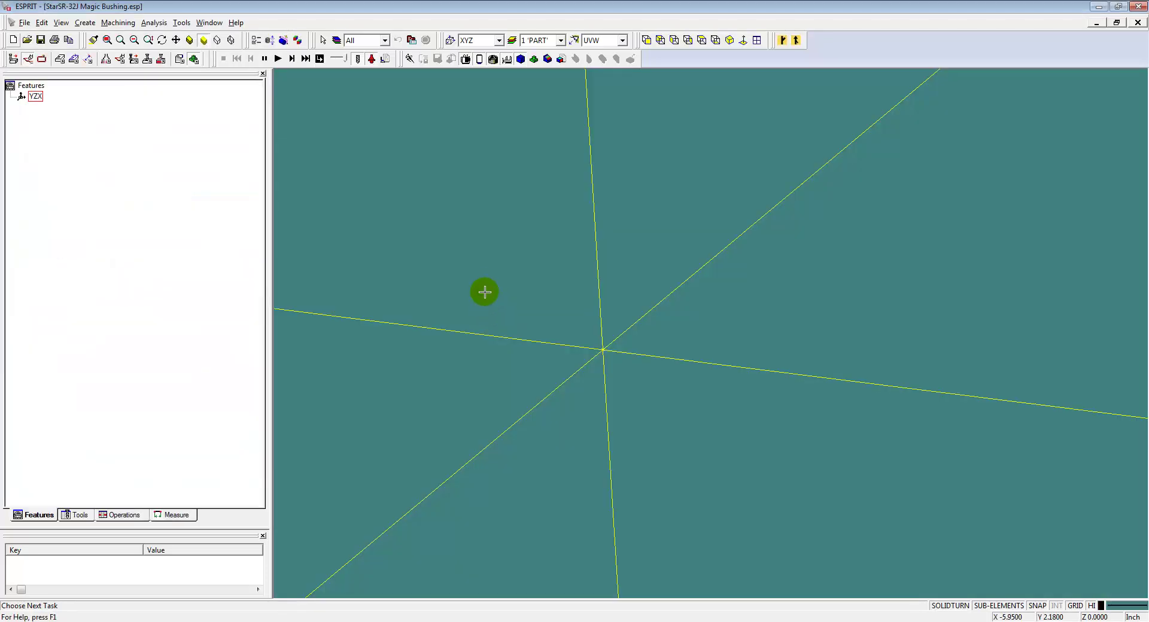
pyautogui.click(512, 41)
pyautogui.click(27, 40)
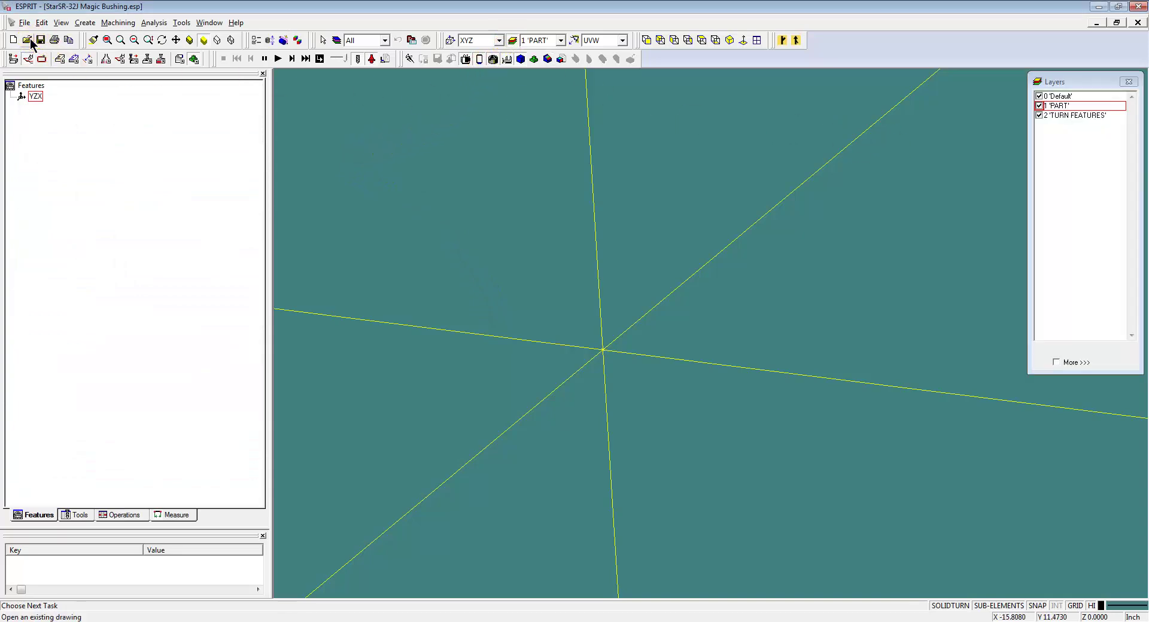
pyautogui.doubleClick(437, 267)
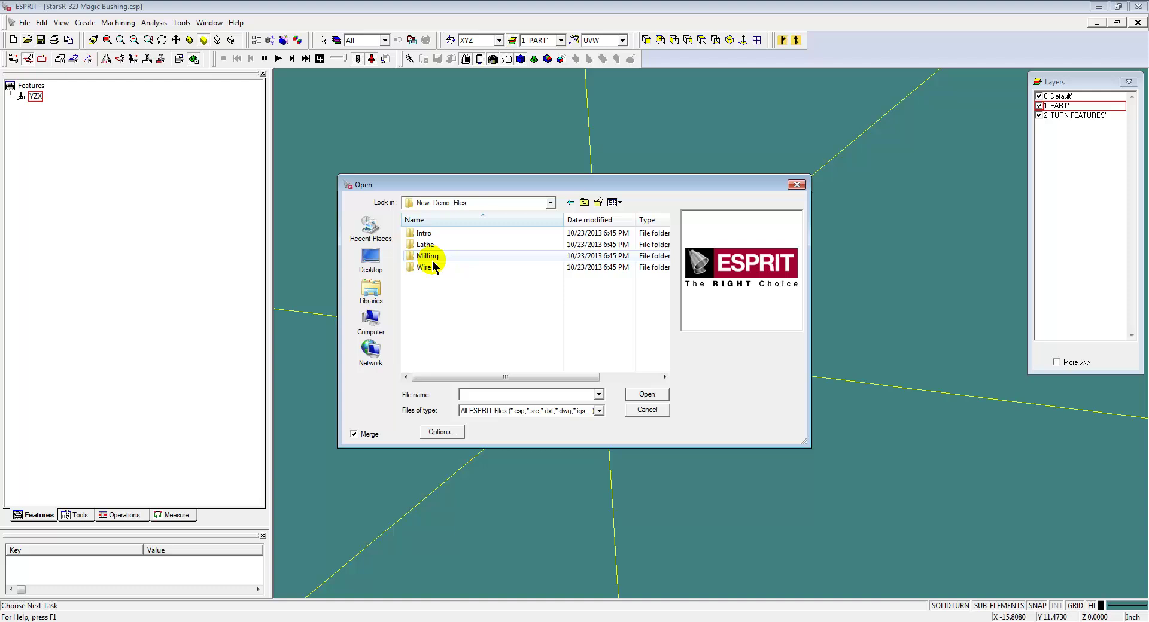
pyautogui.doubleClick(424, 245)
pyautogui.doubleClick(426, 267)
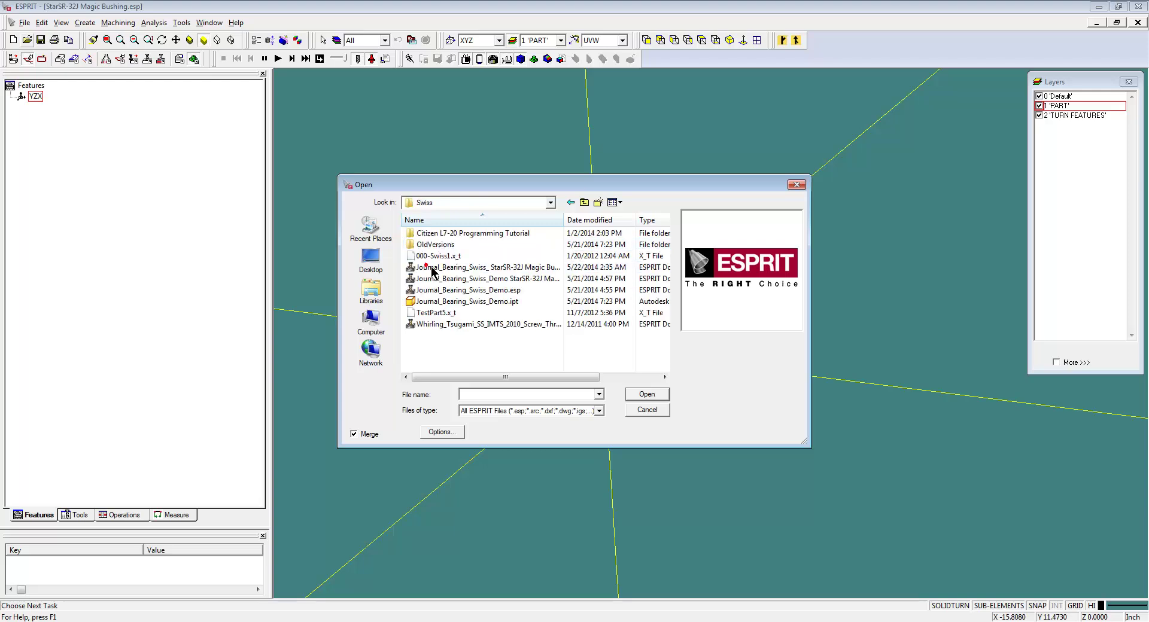
pyautogui.click(472, 302)
# Open the chosen bushing model and recentre it in the view.
pyautogui.click(647, 394)
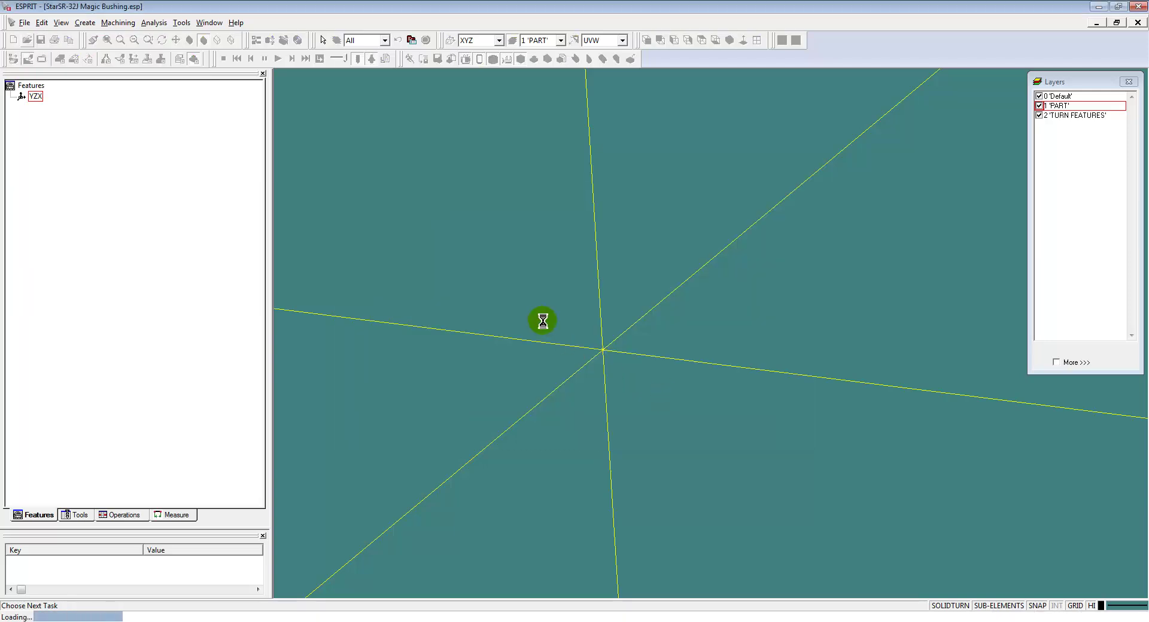
pyautogui.scroll(-2, 543, 284)
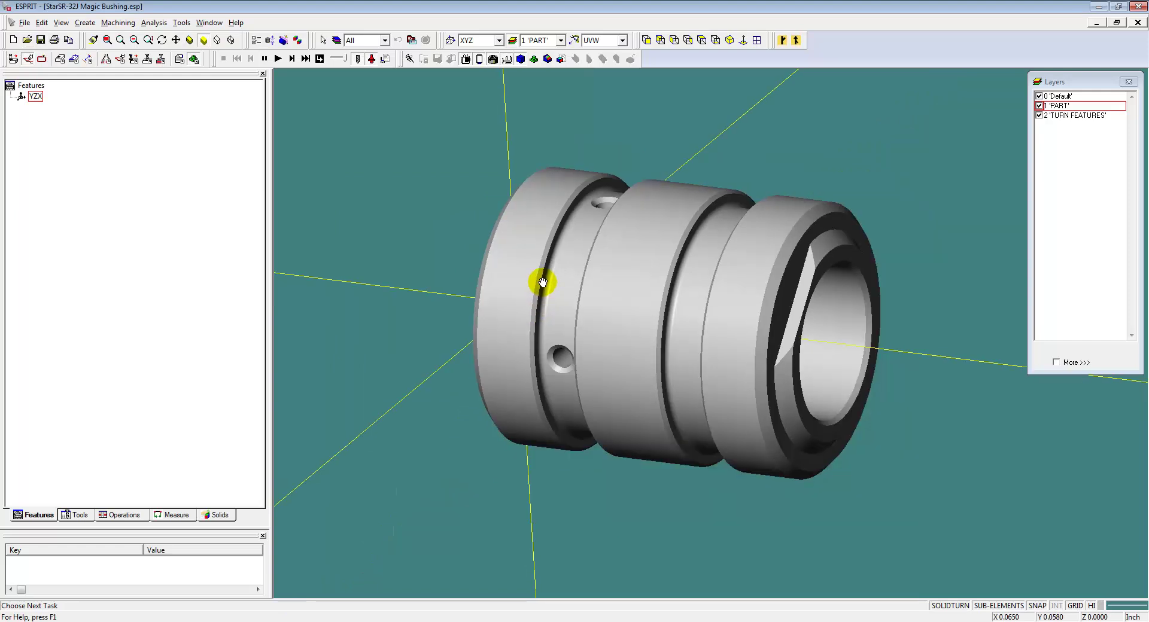
pyautogui.moveTo(543, 282); pyautogui.dragTo(480, 286, button='middle')
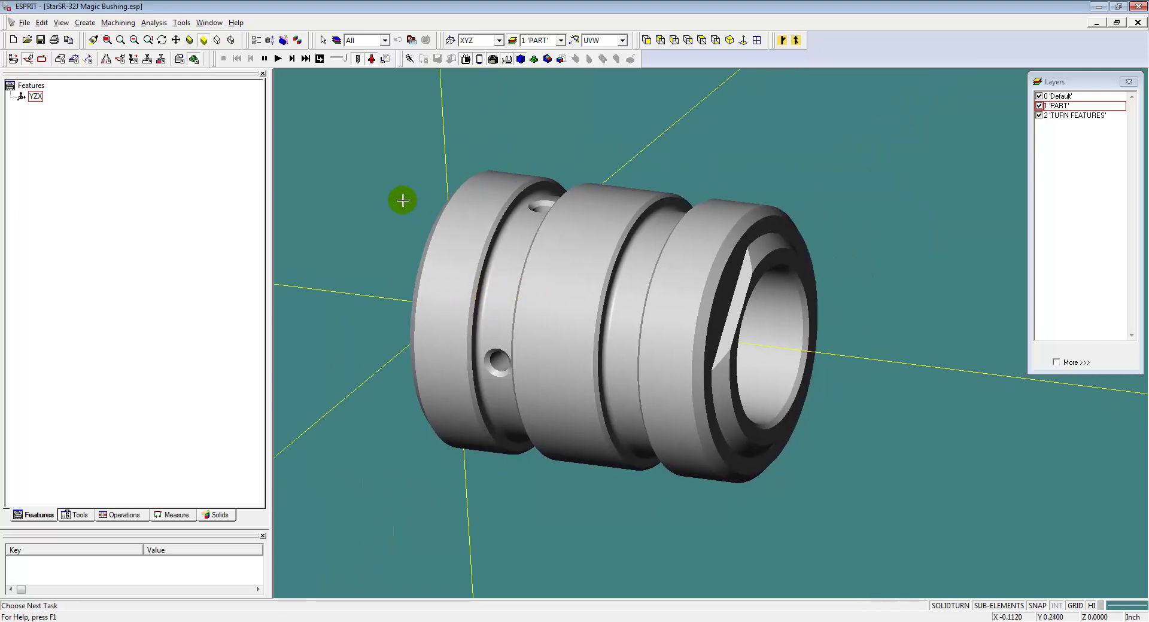
# Orient the part with Align X from its bored end face and view it from Top.
pyautogui.keyDown('shift'); pyautogui.moveTo(403, 197); pyautogui.dragTo(464, 225, button='middle'); pyautogui.keyUp('shift')
pyautogui.click(464, 225)
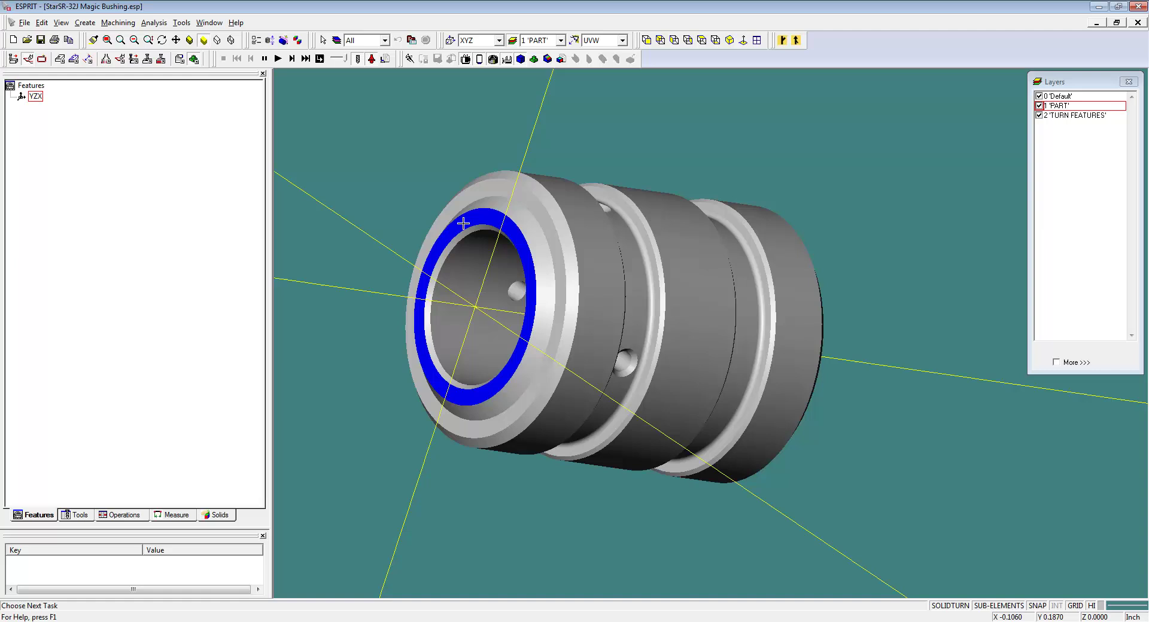
pyautogui.click(41, 22)
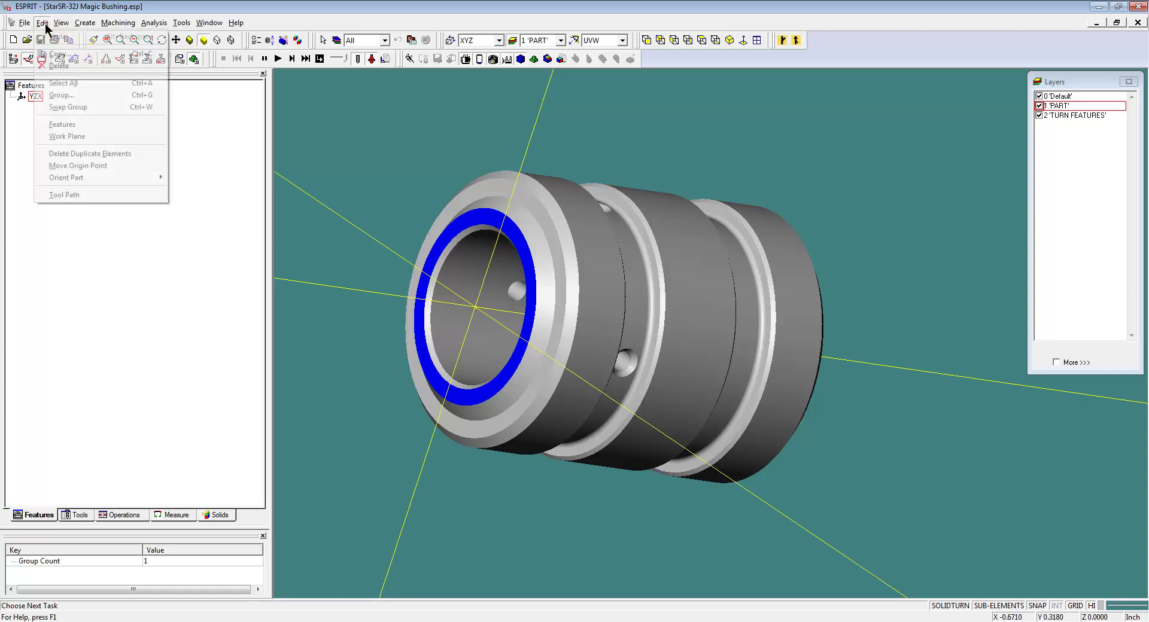
pyautogui.click(75, 178)
pyautogui.click(192, 195)
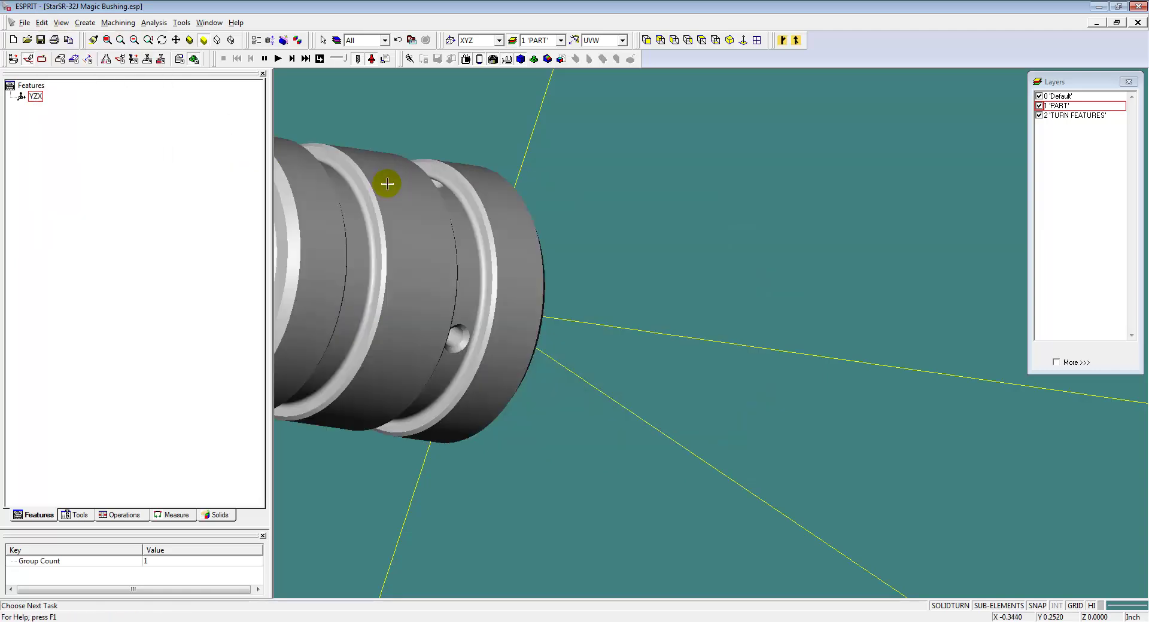
pyautogui.click(592, 211)
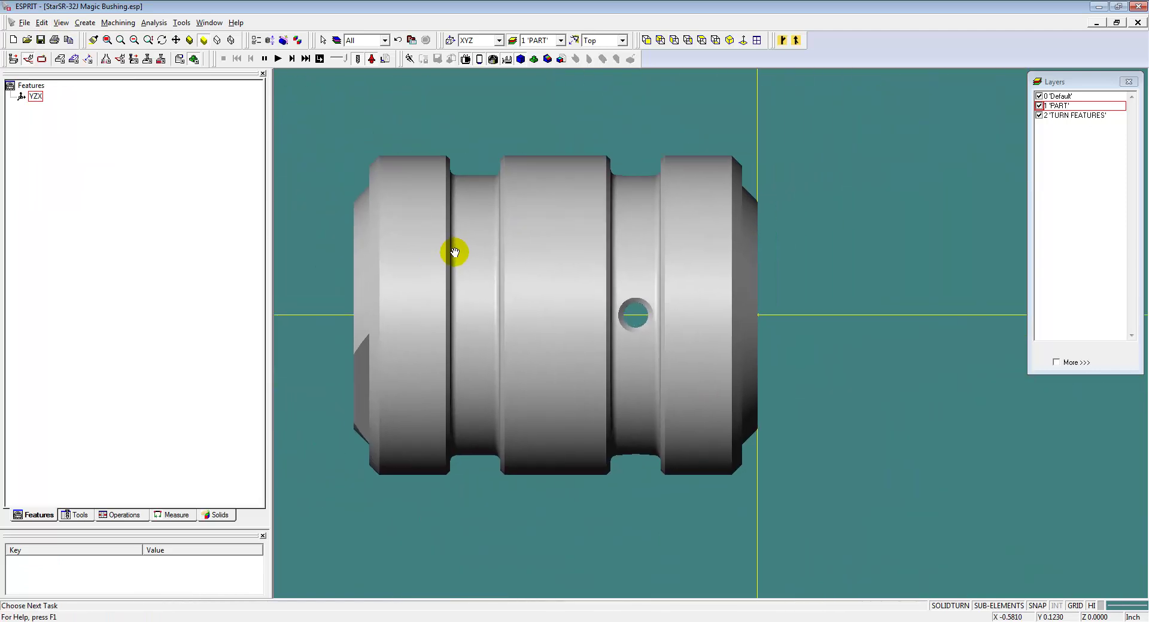
pyautogui.moveTo(455, 251); pyautogui.dragTo(423, 254)
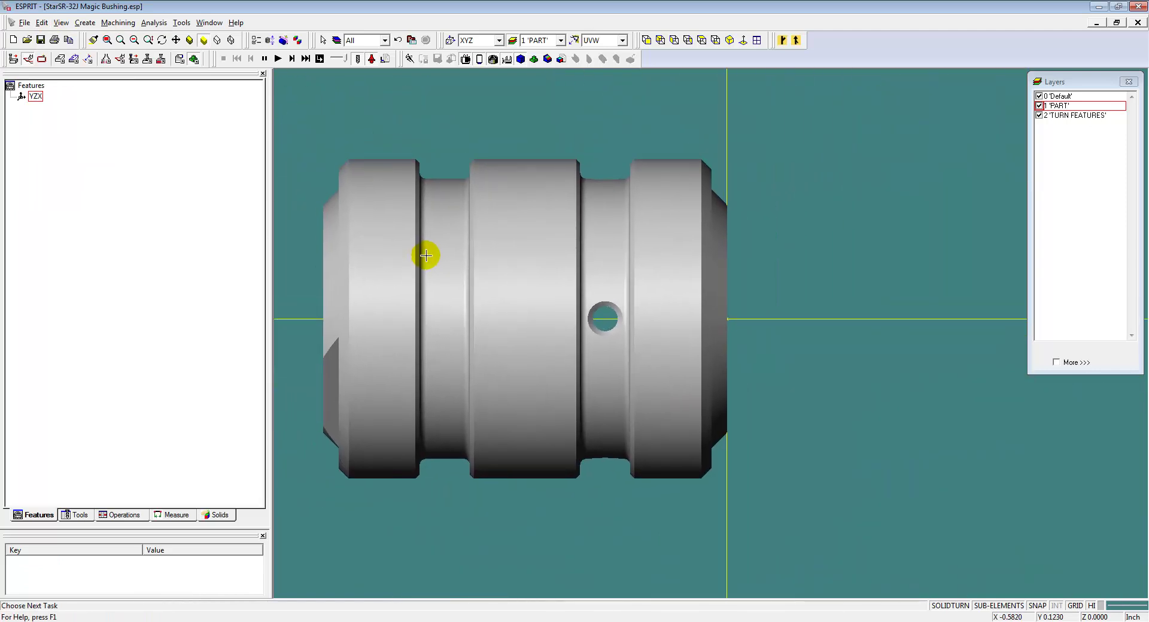
# Make TURN FEATURES the active layer and generate turning features from the bushing solid.
pyautogui.click(1083, 116)
pyautogui.click(284, 40)
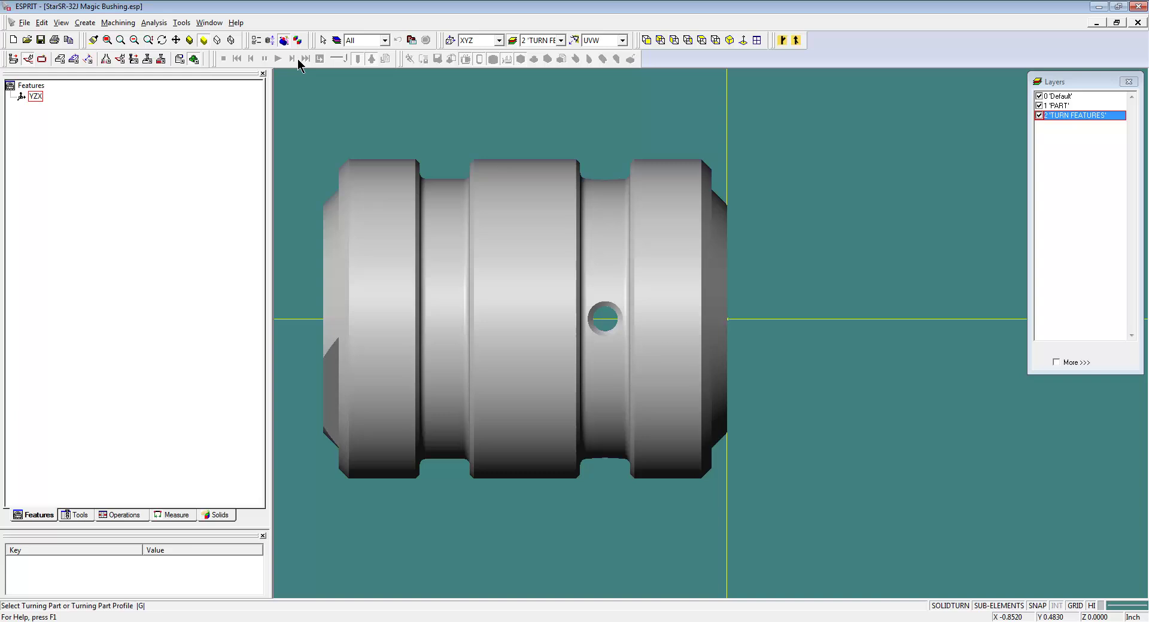
pyautogui.click(495, 224)
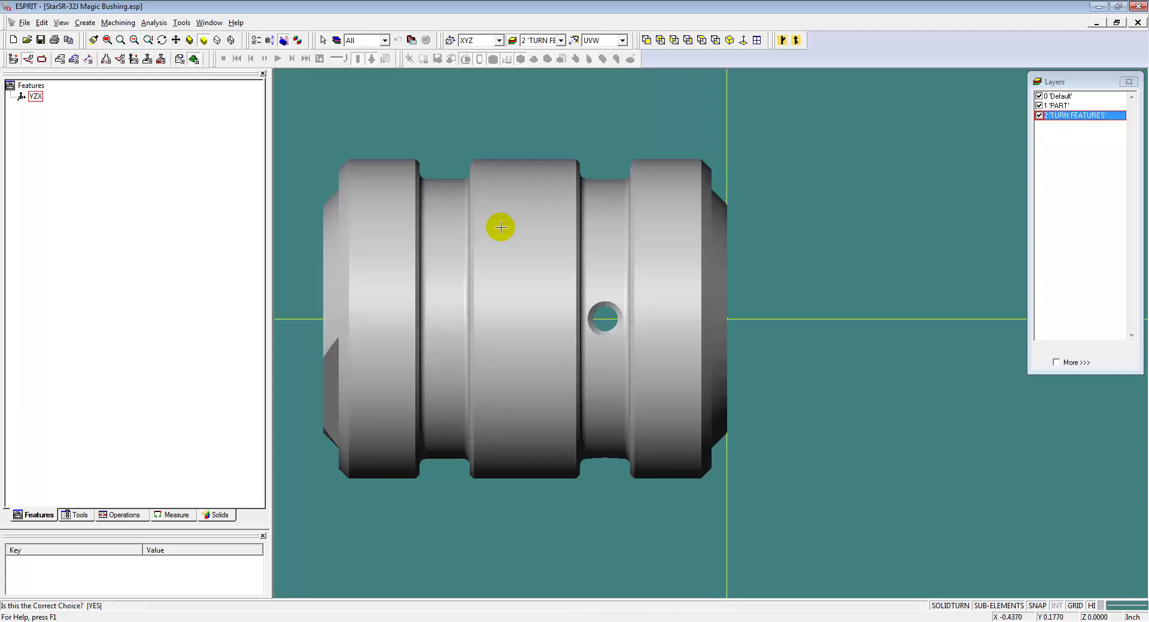
pyautogui.click(500, 227)
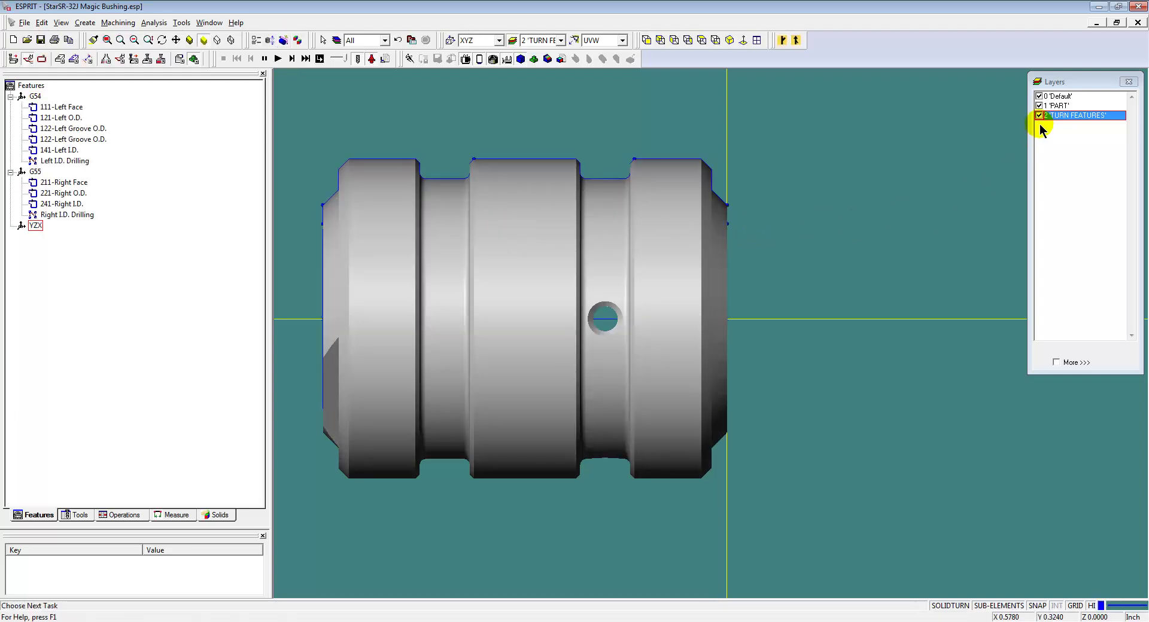
# Hide the PART layer and select all turning features starting from 111-Left Face.
pyautogui.click(1039, 106)
pyautogui.click(62, 106)
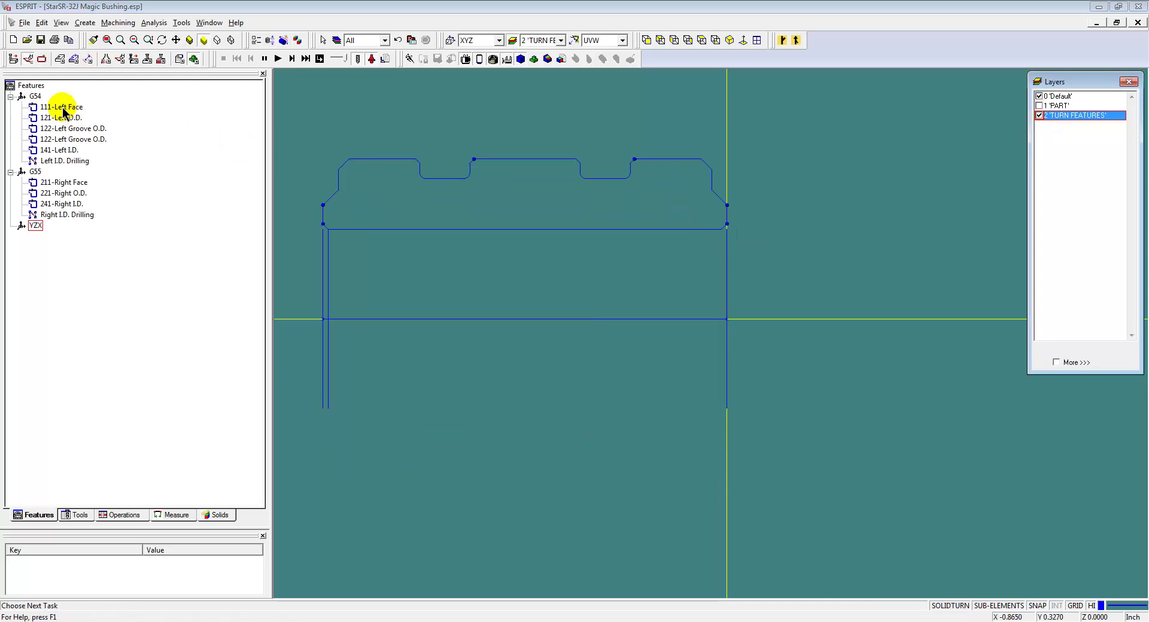
pyautogui.keyDown('shift'); pyautogui.click(69, 215); pyautogui.keyUp('shift')
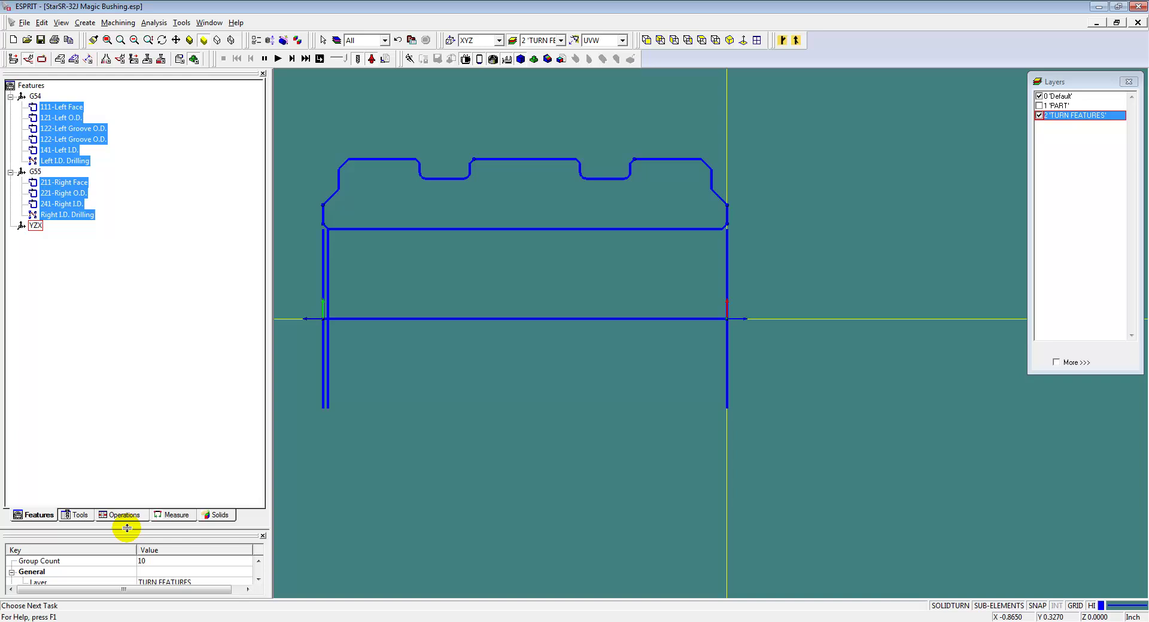
# Set the Work Coordinate of all selected turning features to YZX.
pyautogui.moveTo(127, 529); pyautogui.dragTo(113, 352)
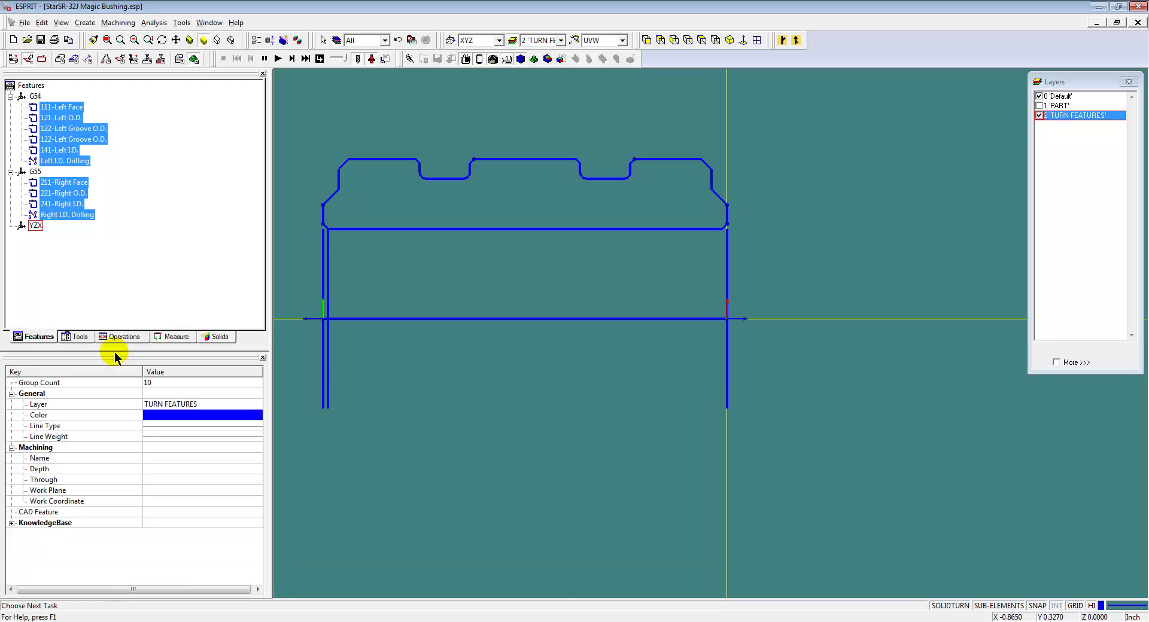
pyautogui.click(161, 506)
pyautogui.click(160, 501)
pyautogui.click(164, 533)
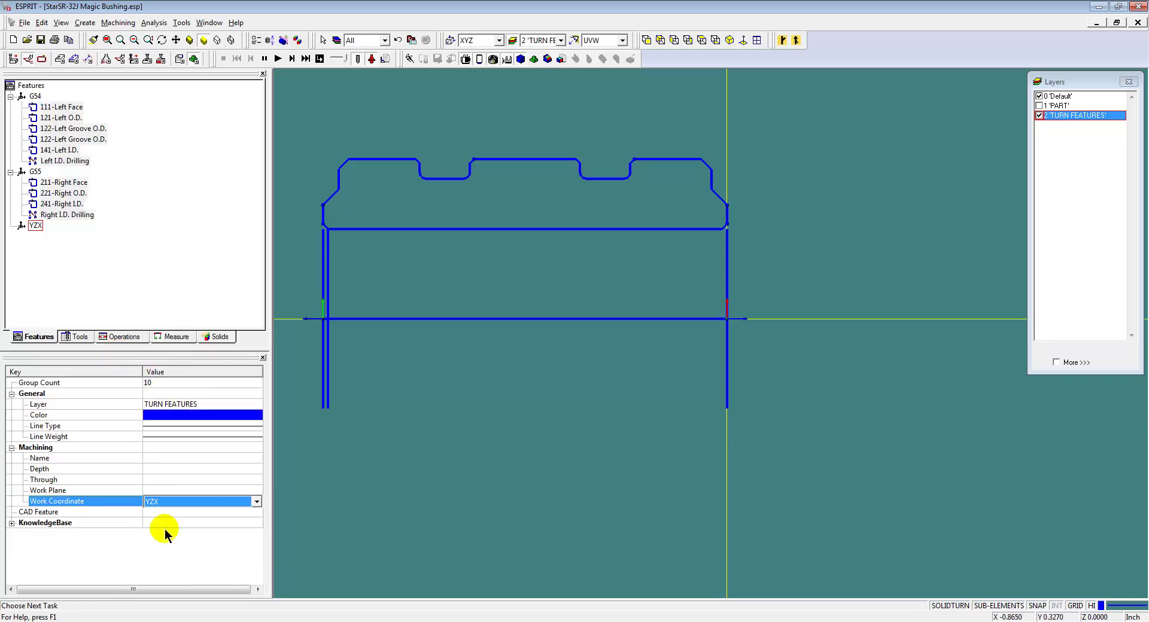
# Delete the G54 and G55 coordinates and select 111-Left Face under YZX.
pyautogui.click(34, 96)
pyautogui.keyDown('ctrl'); pyautogui.click(35, 107); pyautogui.keyUp('ctrl')
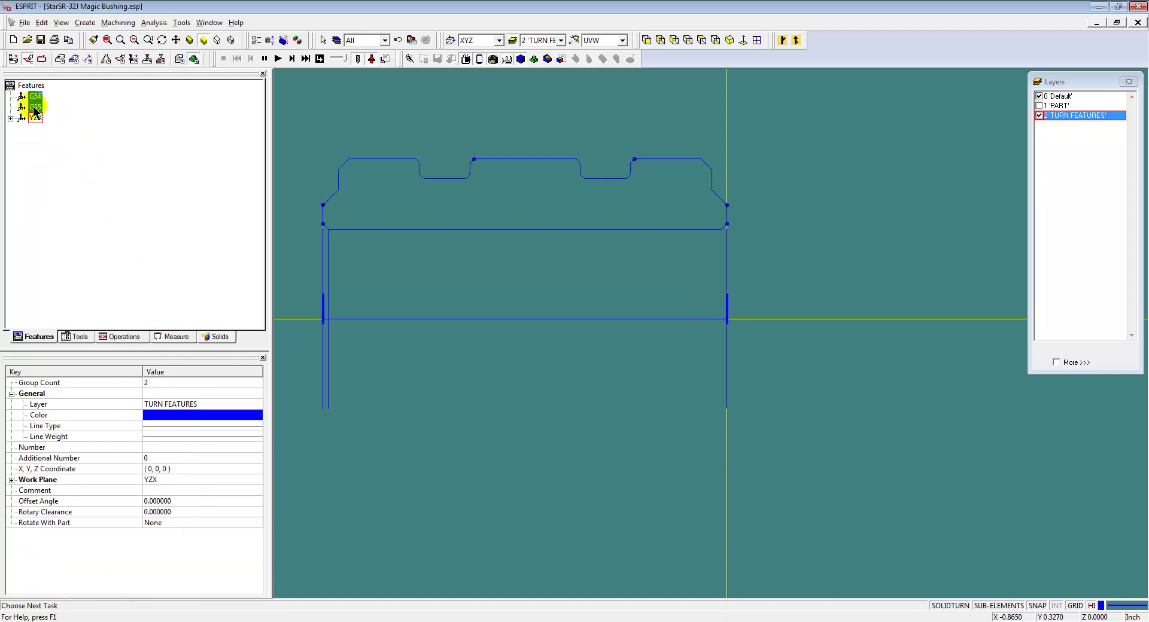
pyautogui.press('Delete')
pyautogui.click(9, 96)
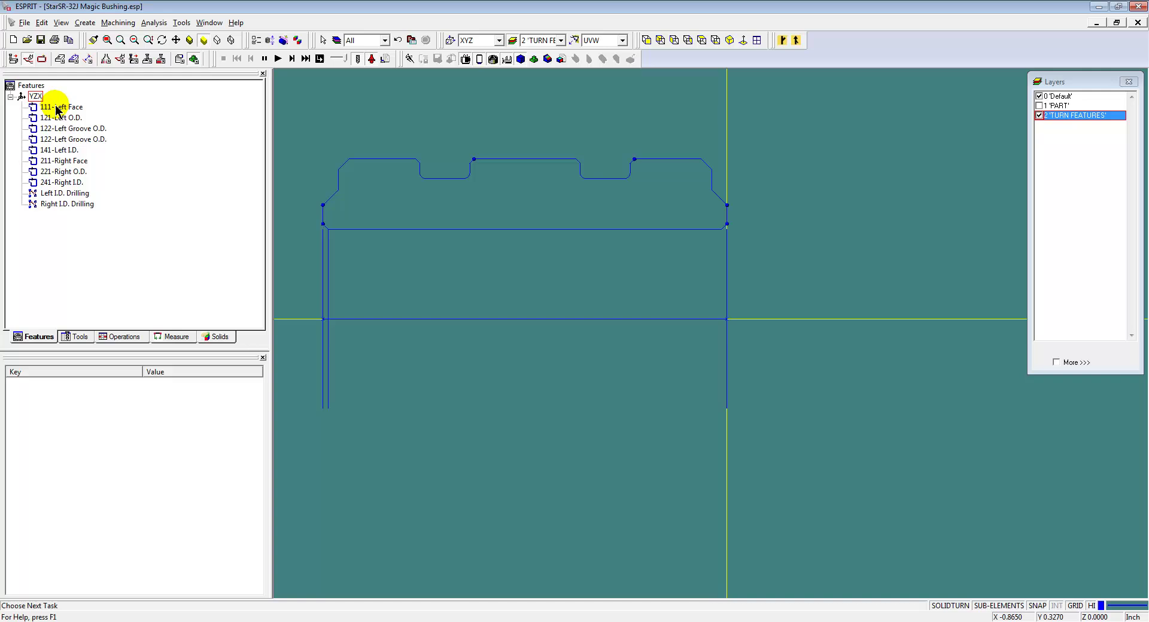
pyautogui.click(58, 107)
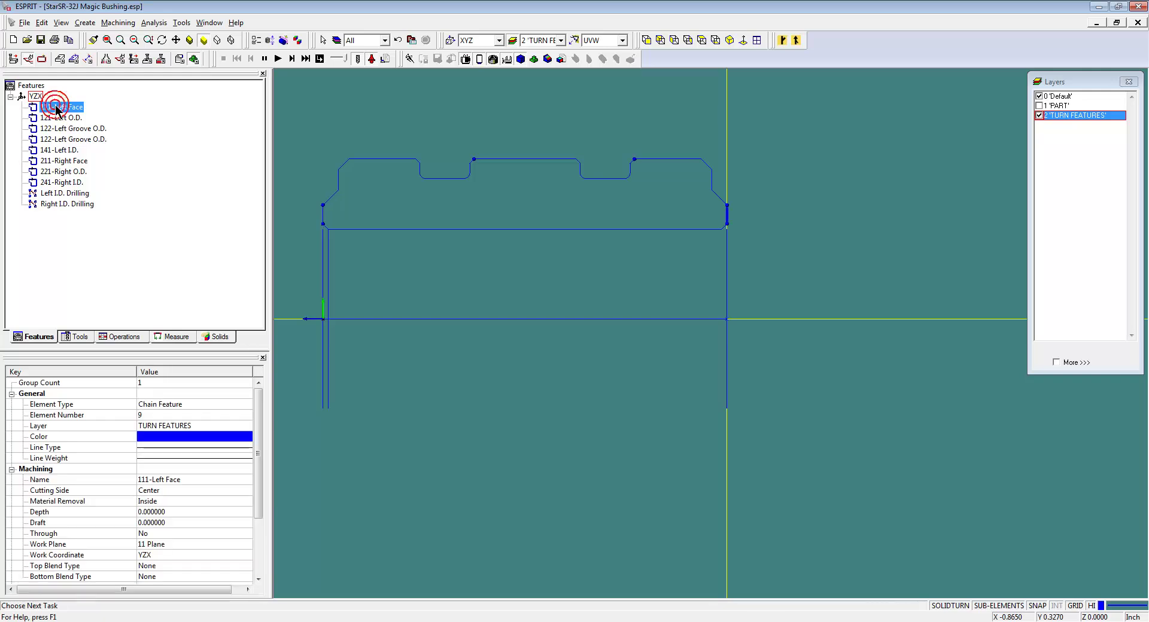
# Start a contouring operation on 111-Left Face loaded from the FACE TURN.prc process.
pyautogui.click(120, 60)
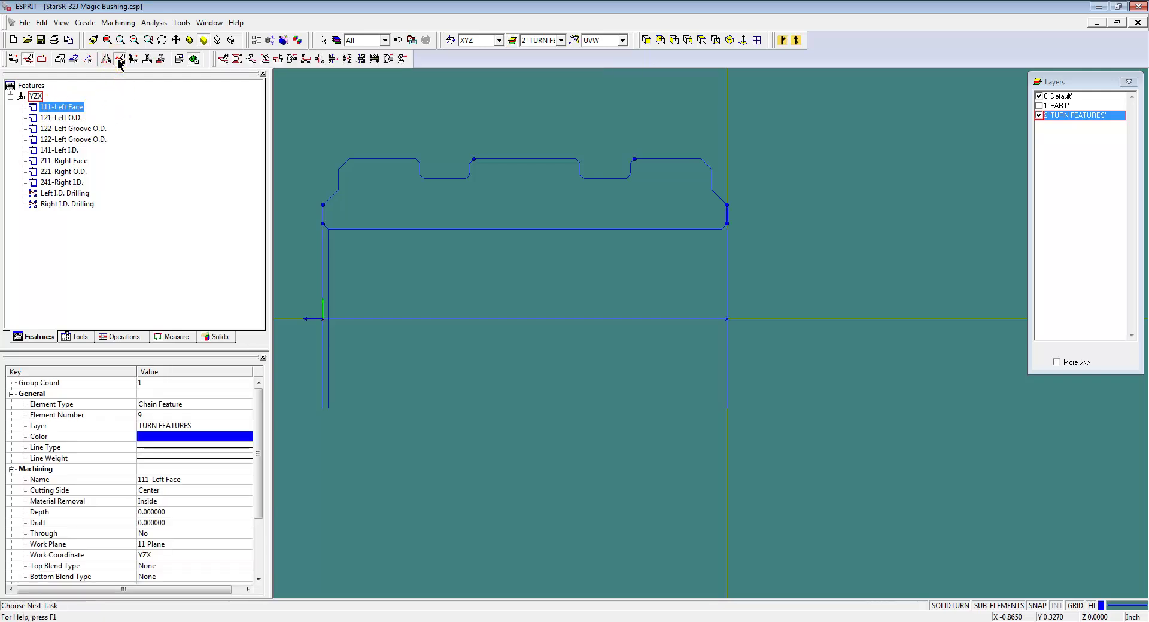
pyautogui.click(251, 59)
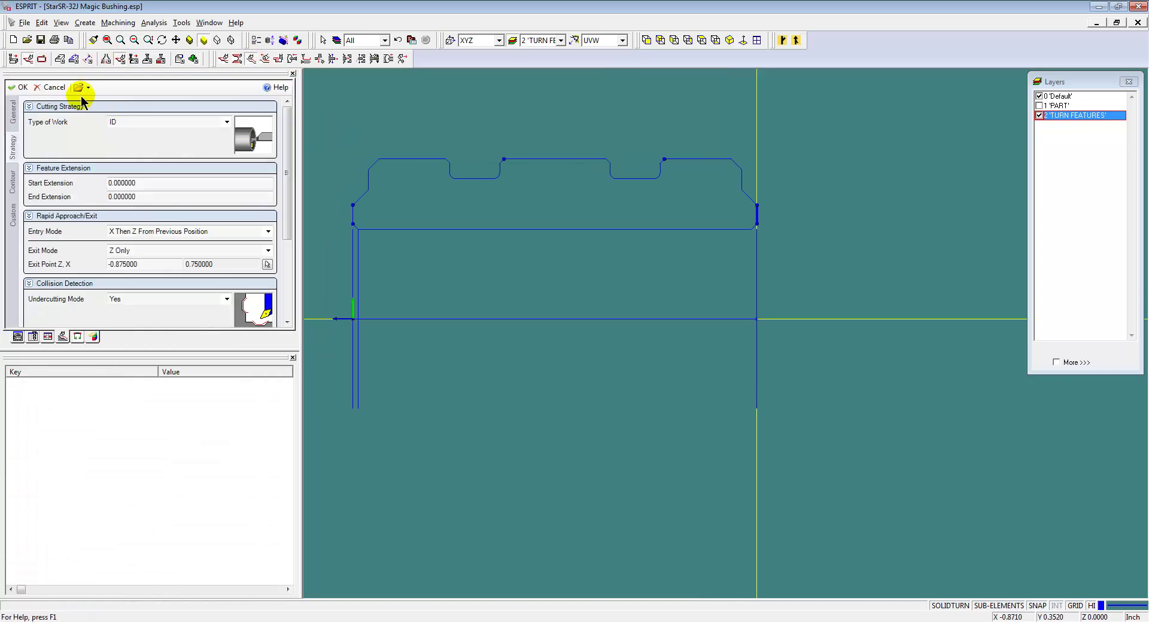
pyautogui.click(79, 90)
pyautogui.click(525, 381)
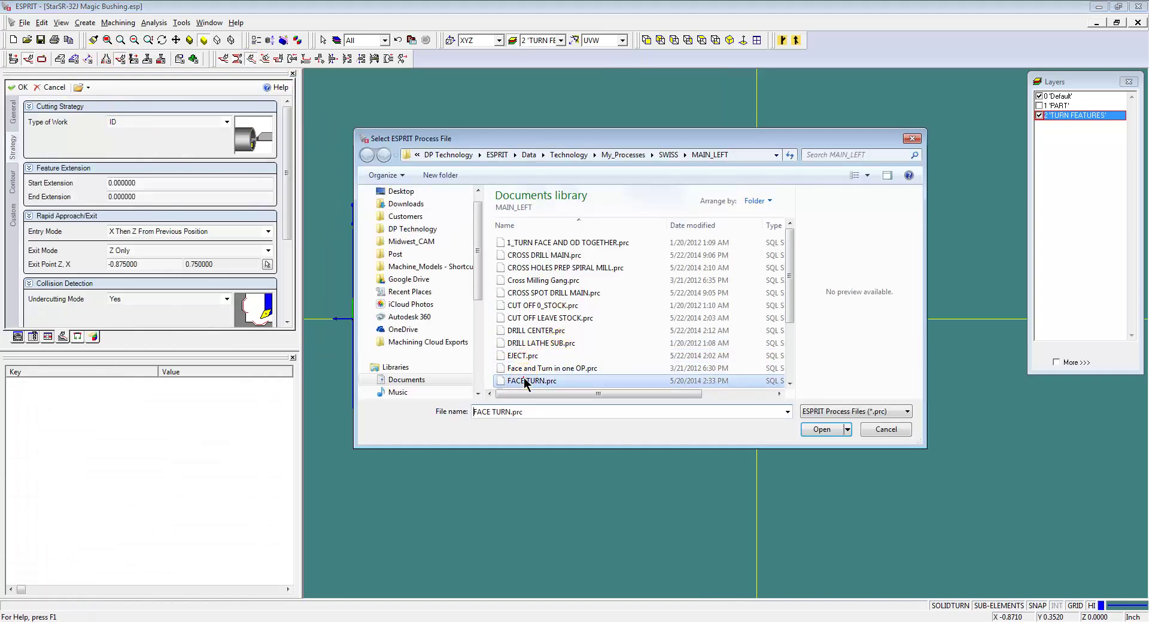
pyautogui.doubleClick(525, 381)
# Assign the 55° .0078R RH TURN tool and confirm the FACE TURN operation.
pyautogui.click(12, 112)
pyautogui.click(146, 157)
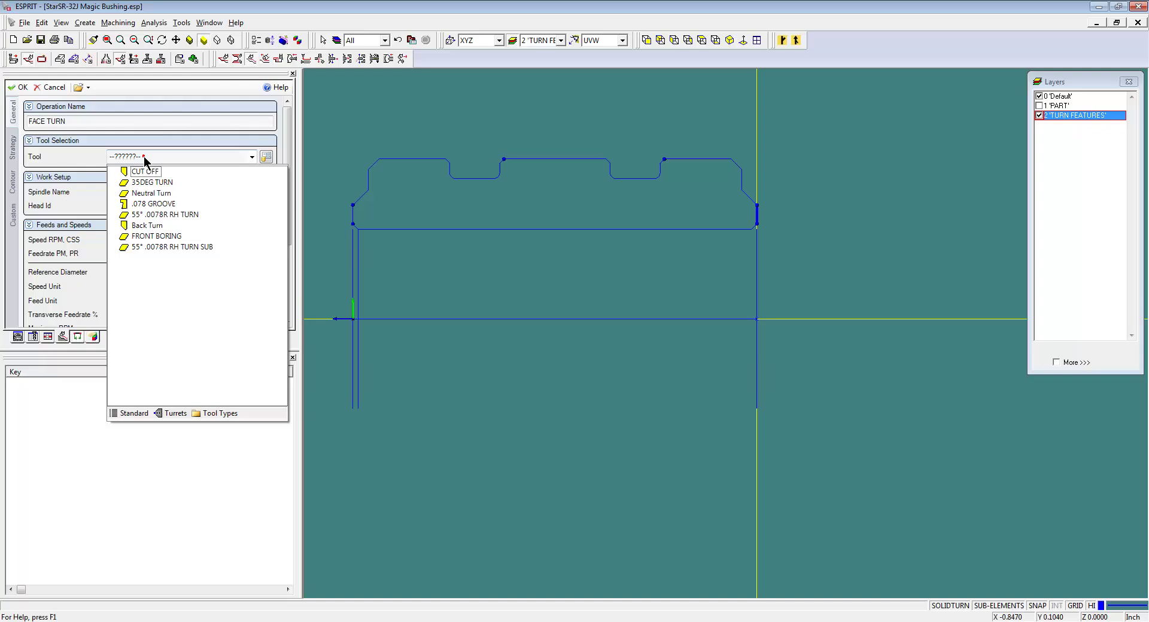
pyautogui.click(163, 215)
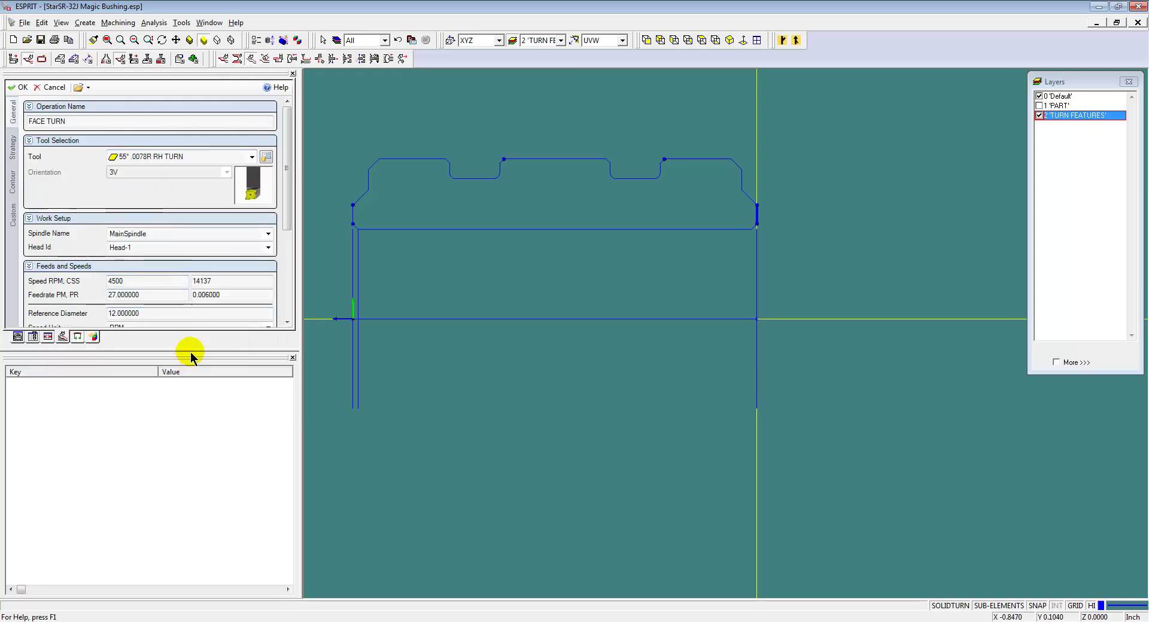
pyautogui.moveTo(192, 348); pyautogui.dragTo(192, 446)
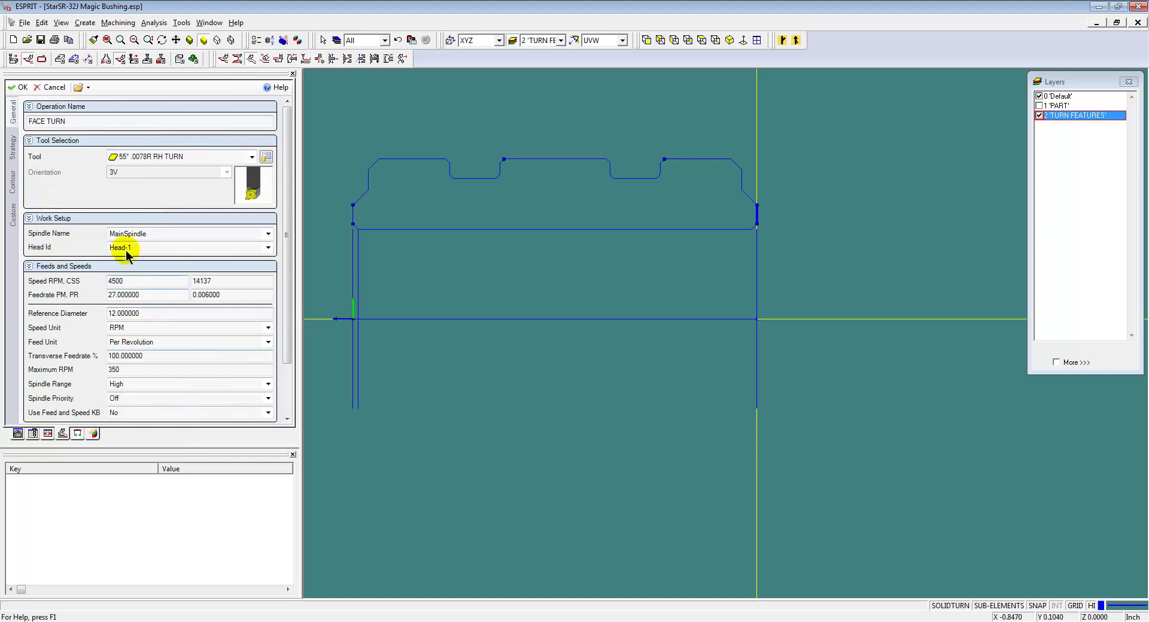
pyautogui.click(22, 90)
pyautogui.scroll(-2, 372, 261)
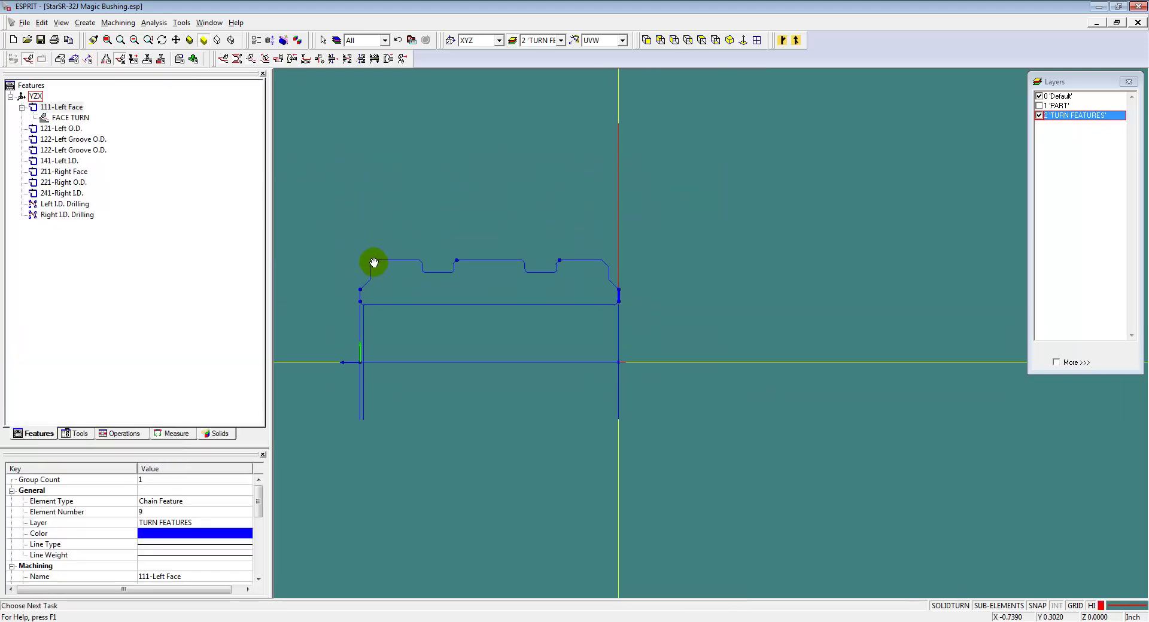
# Review the bar diameter in SolidTurn Machine Setup and close it unchanged.
pyautogui.click(180, 58)
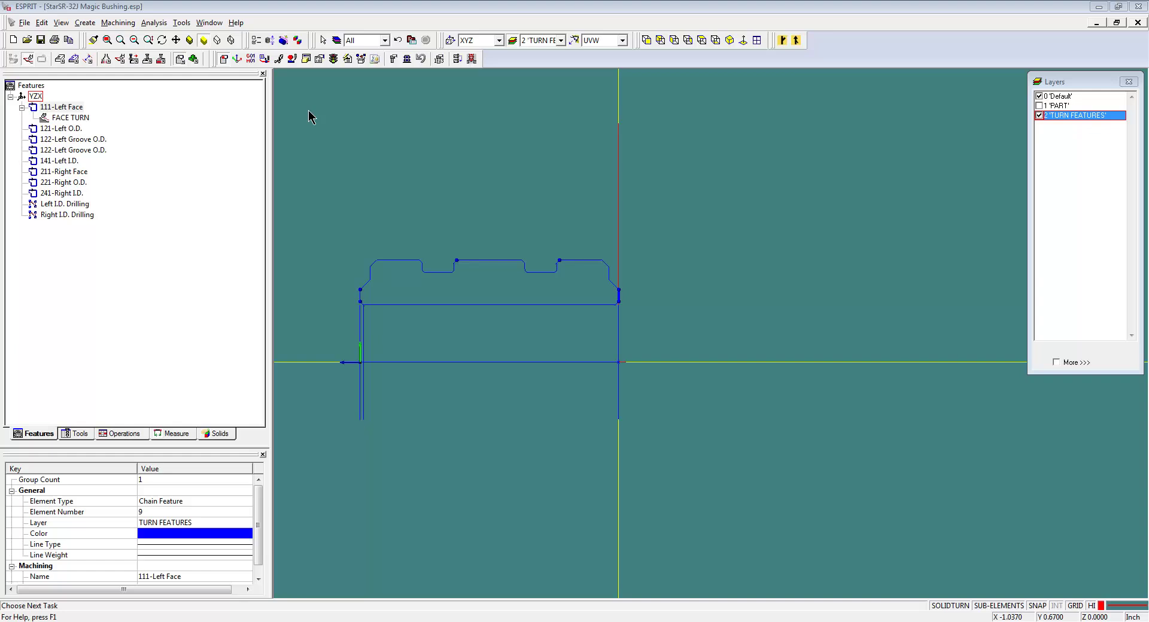
pyautogui.doubleClick(590, 216)
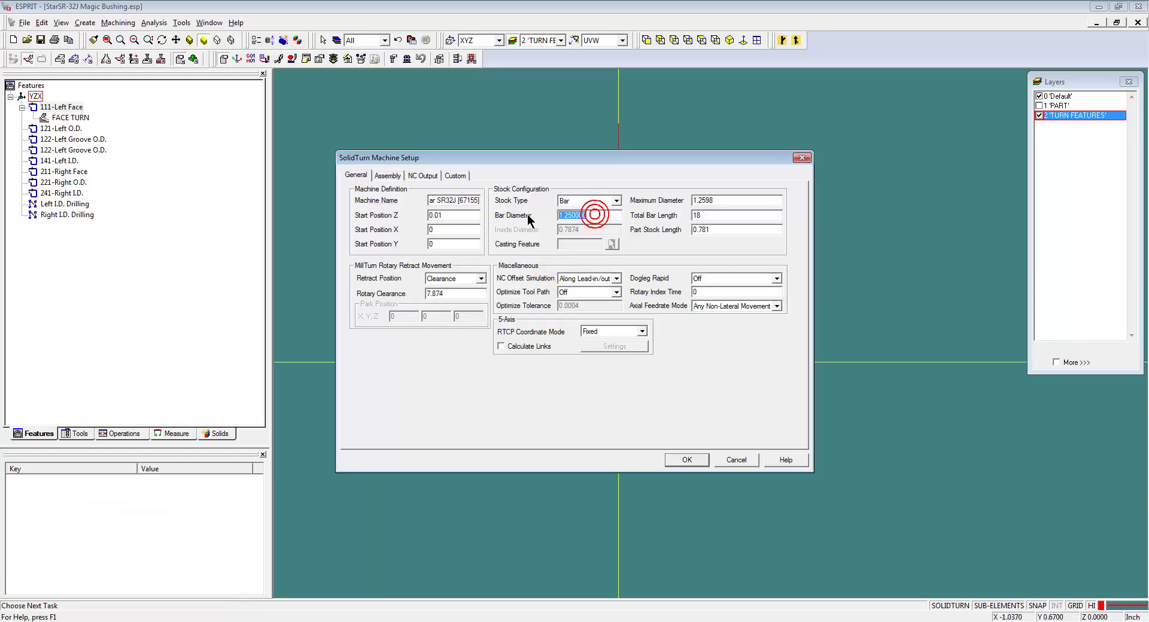
pyautogui.press('Return')
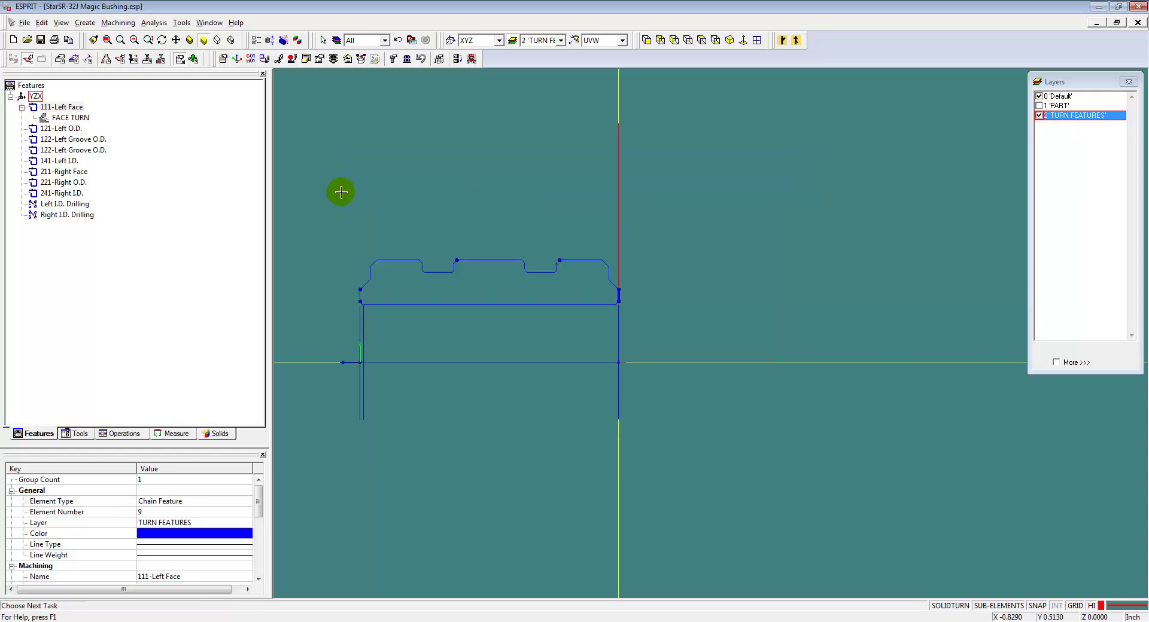
# Reset the FACE TURN start extension to its system default of 0.2128.
pyautogui.click(67, 118)
pyautogui.doubleClick(67, 118)
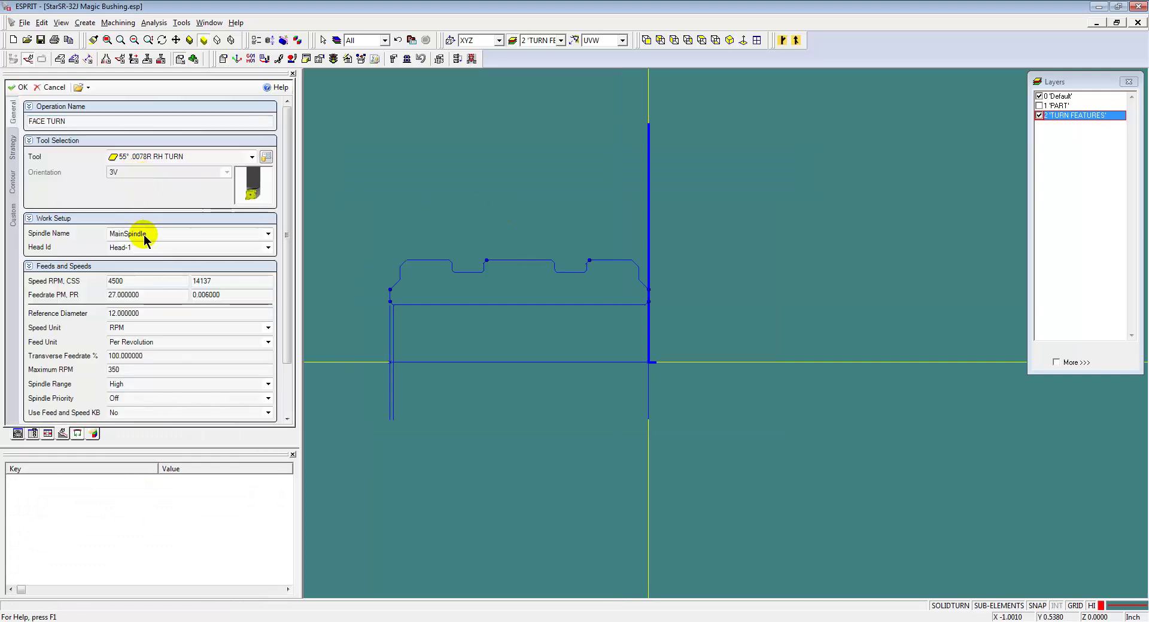
pyautogui.click(13, 147)
pyautogui.rightClick(143, 186)
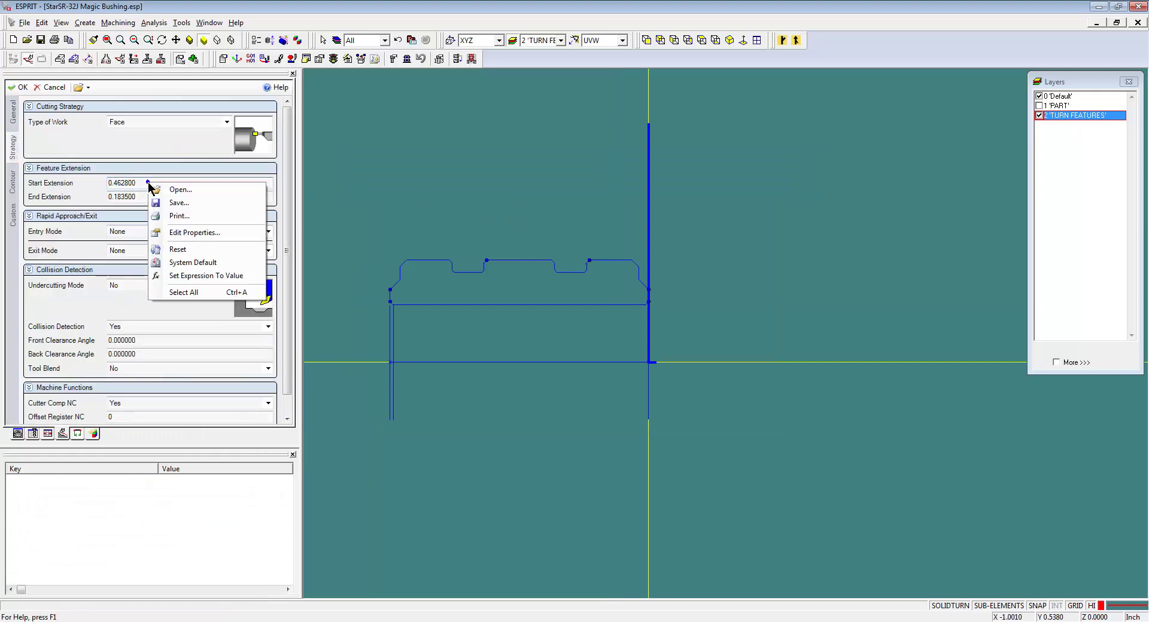
pyautogui.click(174, 259)
pyautogui.click(18, 88)
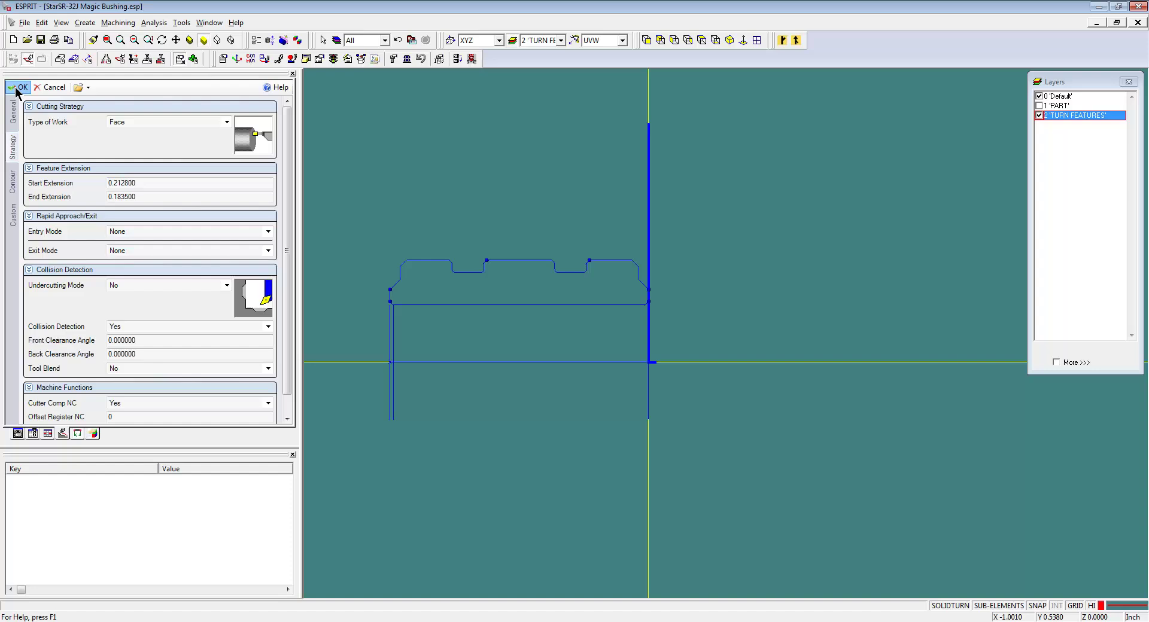
pyautogui.click(67, 129)
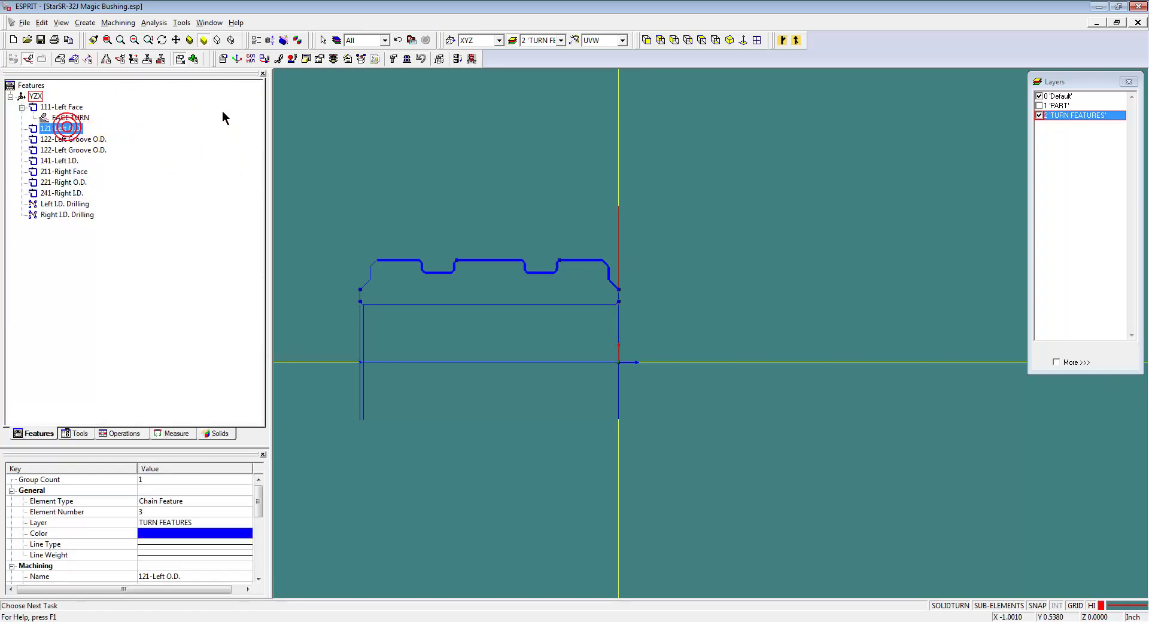
# Start a turning operation on 121-Left O.D. from TURN OD.prc with the 55° .0078R RH TURN tool.
pyautogui.click(122, 59)
pyautogui.click(250, 59)
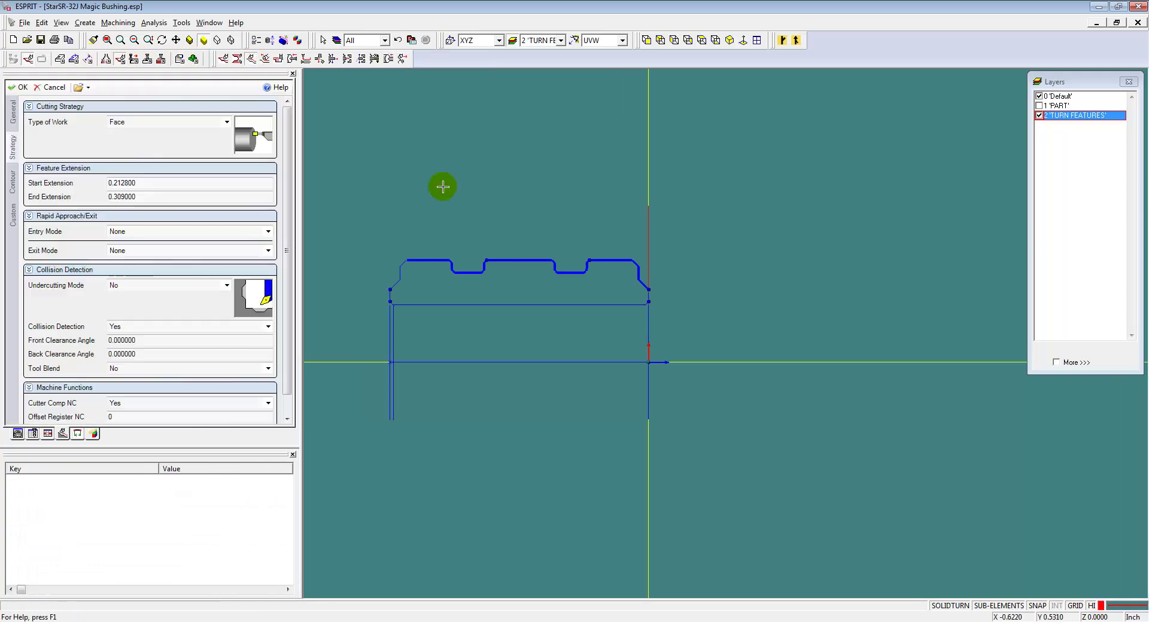
pyautogui.click(78, 89)
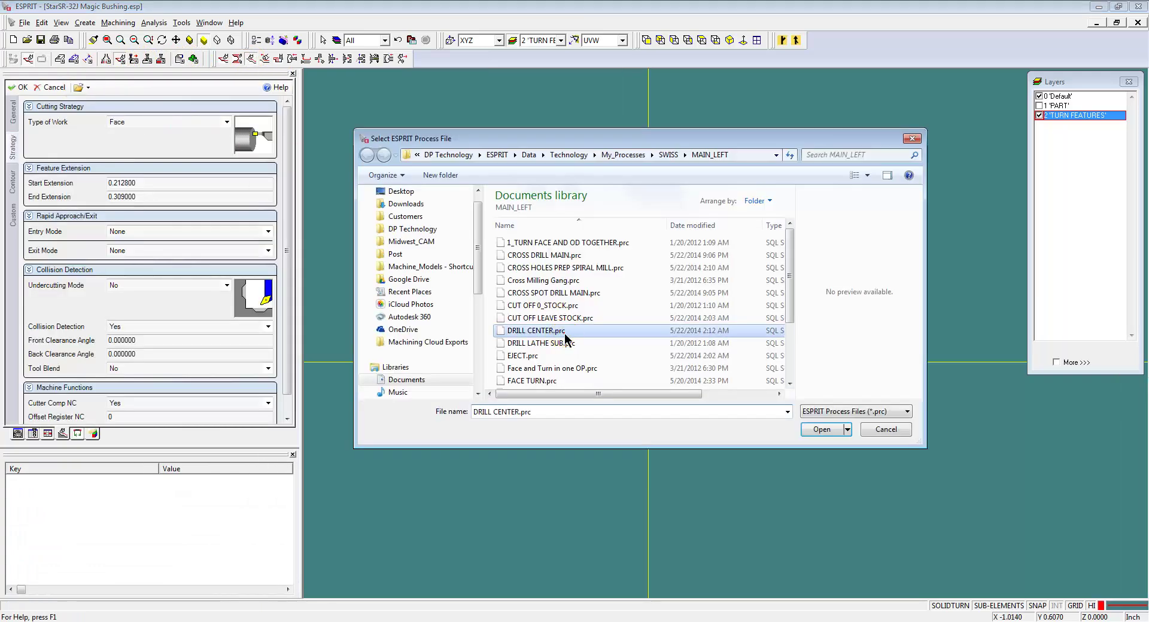
pyautogui.scroll(-2, 561, 335)
pyautogui.doubleClick(537, 382)
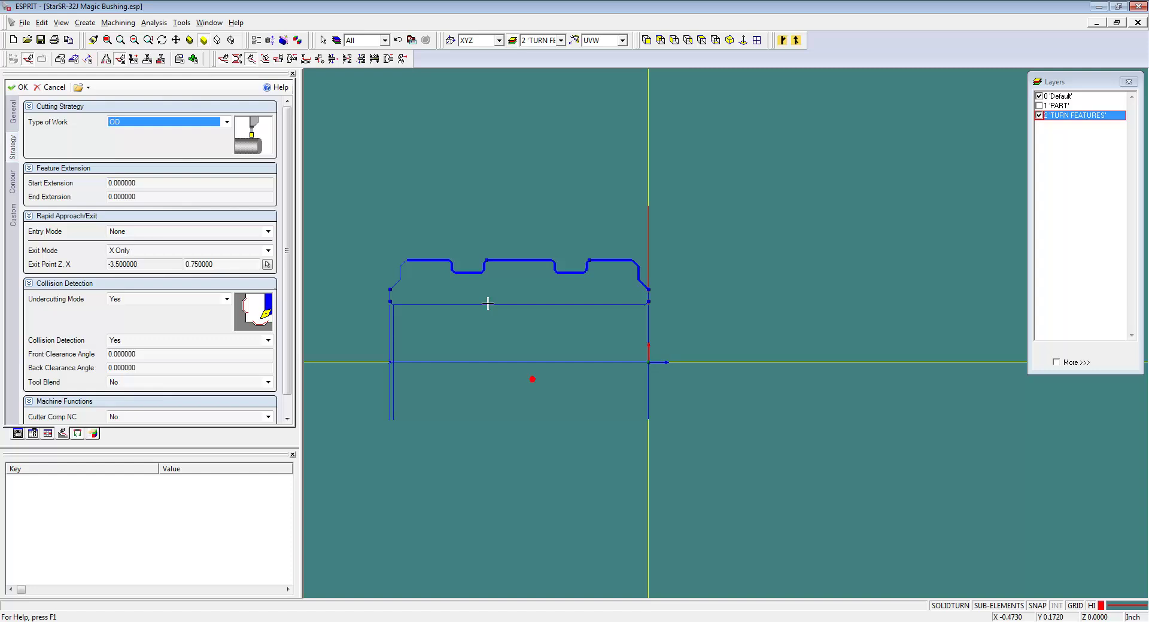
pyautogui.click(14, 112)
pyautogui.click(123, 156)
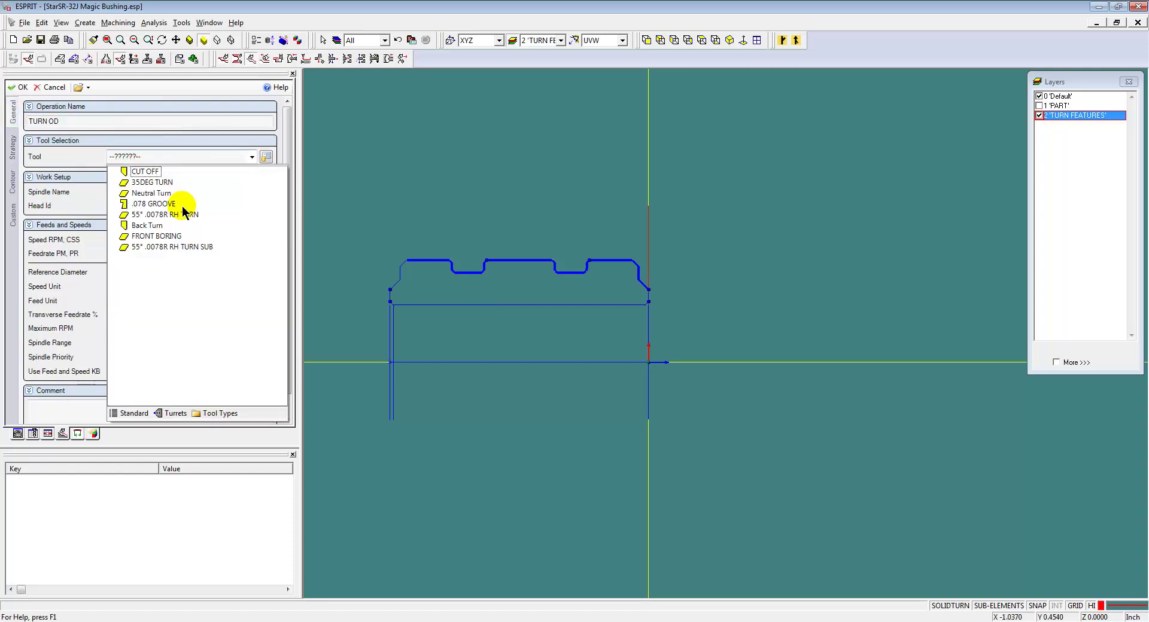
pyautogui.click(181, 206)
# Set undercutting to No, cutter compensation to Yes, and use a tangent lead-in.
pyautogui.click(12, 147)
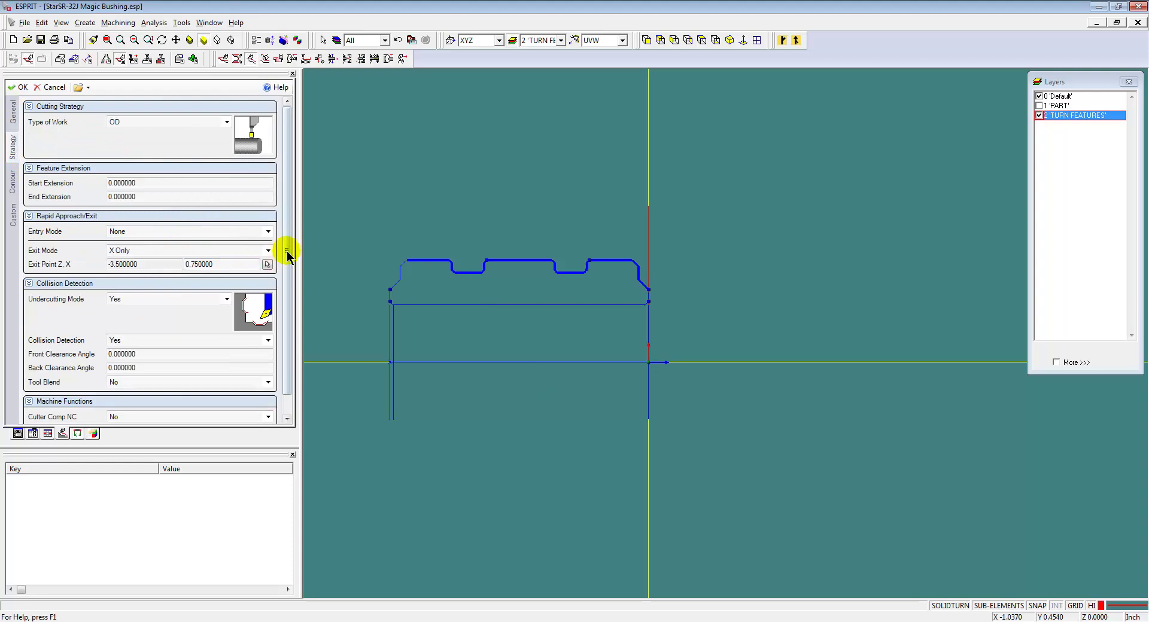
pyautogui.moveTo(288, 249); pyautogui.dragTo(289, 269)
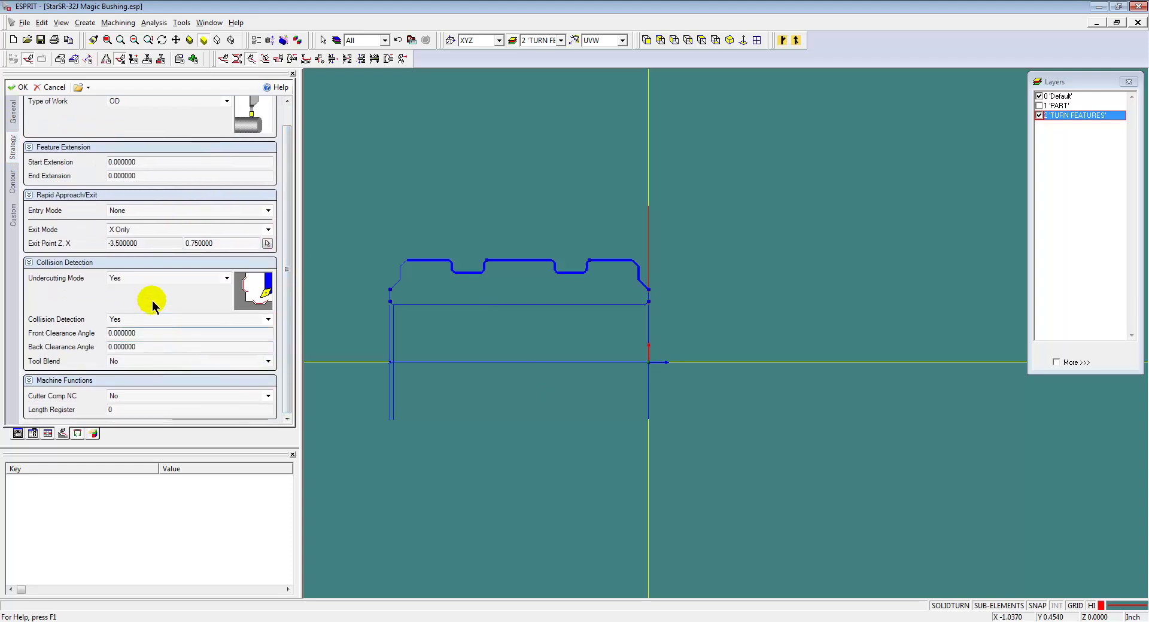
pyautogui.click(146, 278)
pyautogui.click(133, 297)
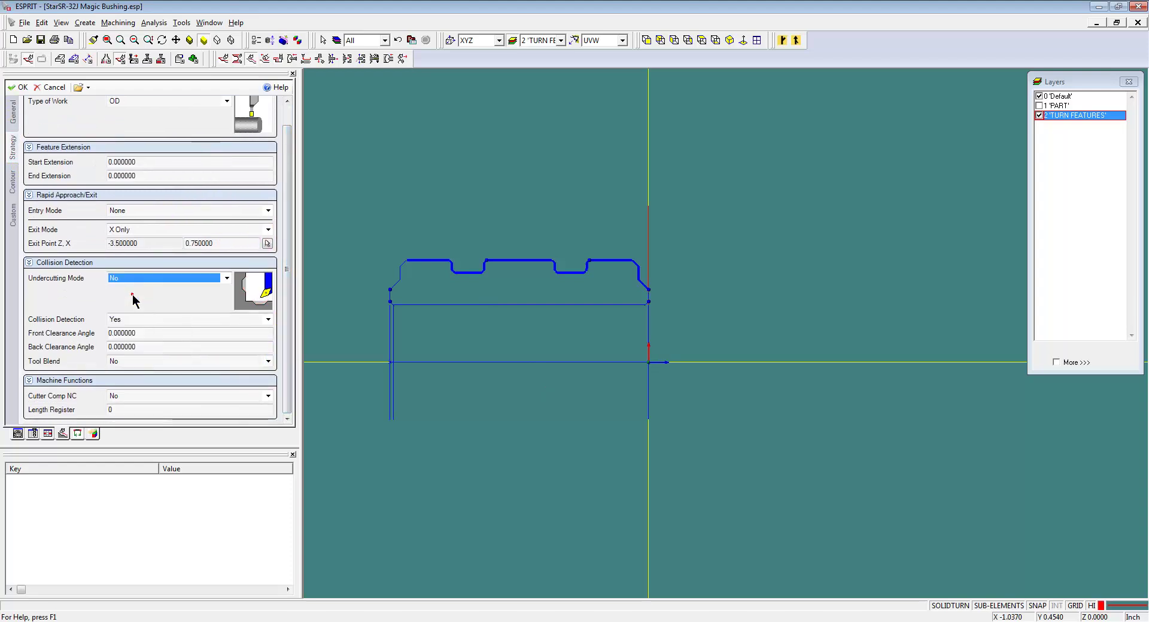
pyautogui.click(141, 396)
pyautogui.click(136, 417)
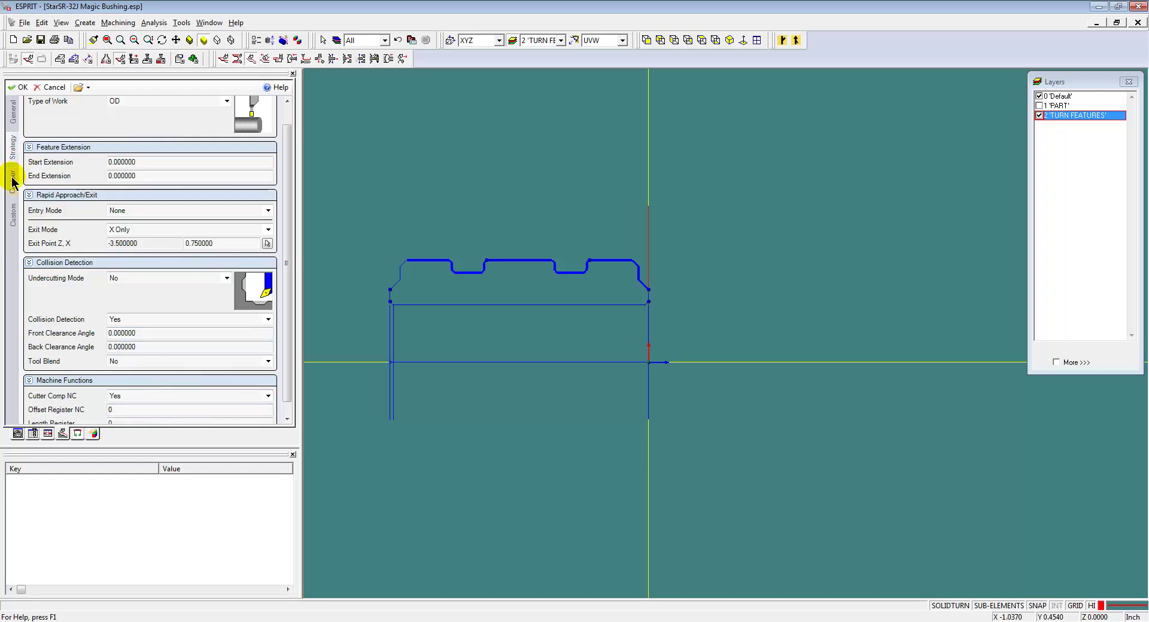
pyautogui.click(13, 179)
pyautogui.click(138, 207)
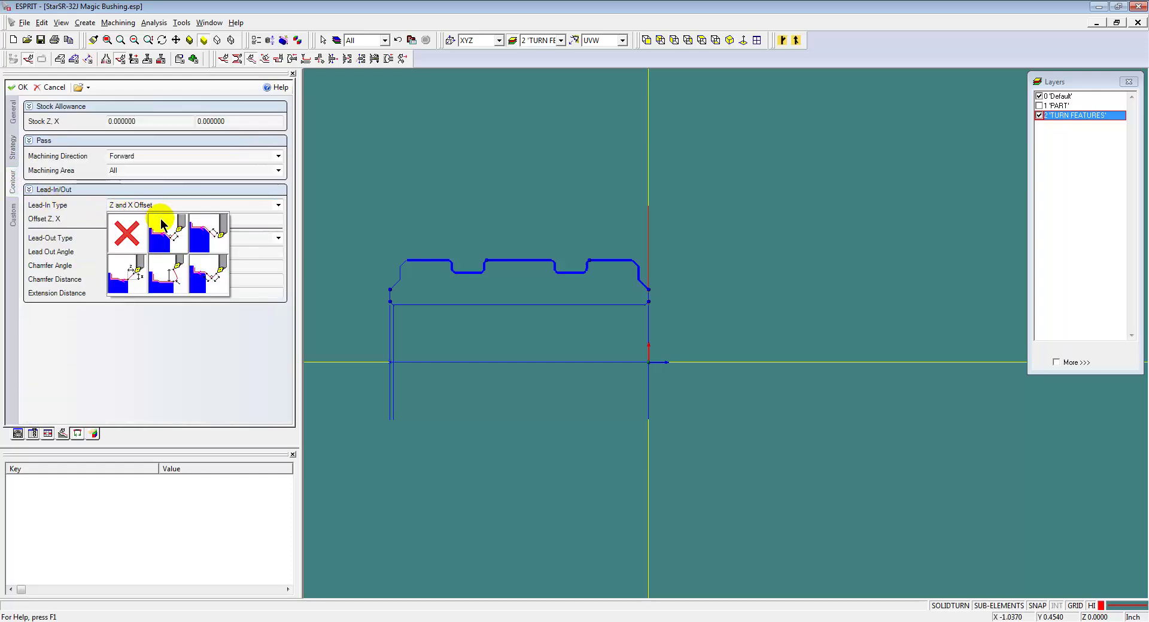
pyautogui.click(194, 234)
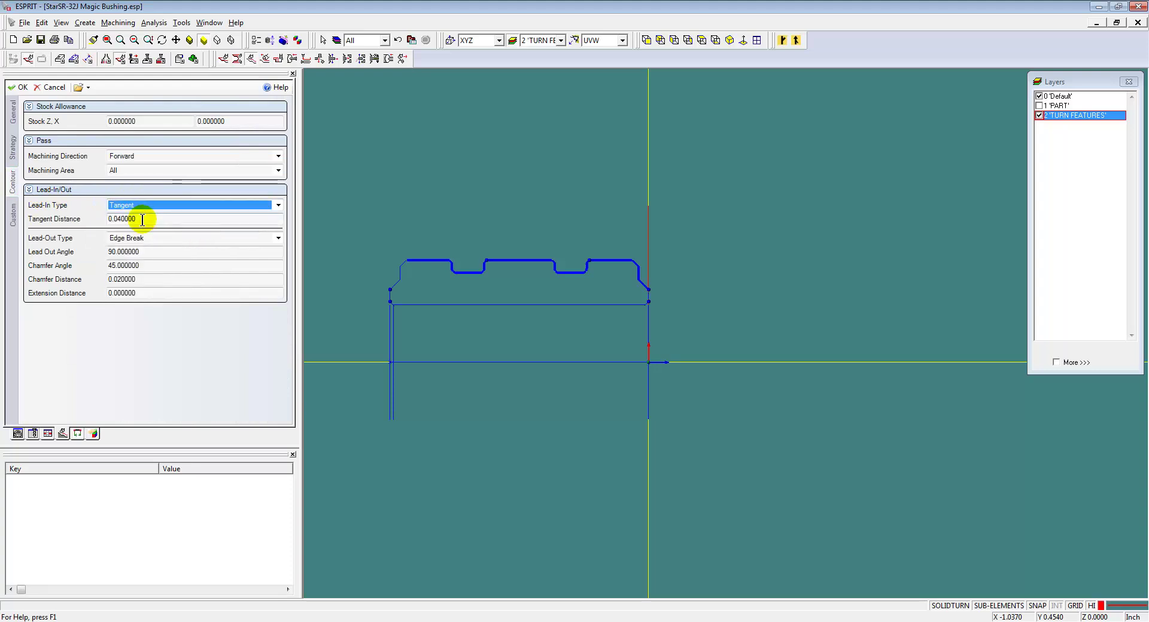
# Set chamfer .01, extension .02 and end extension 0.12, then finish the TURN OD operation.
pyautogui.moveTo(146, 280); pyautogui.dragTo(103, 279)
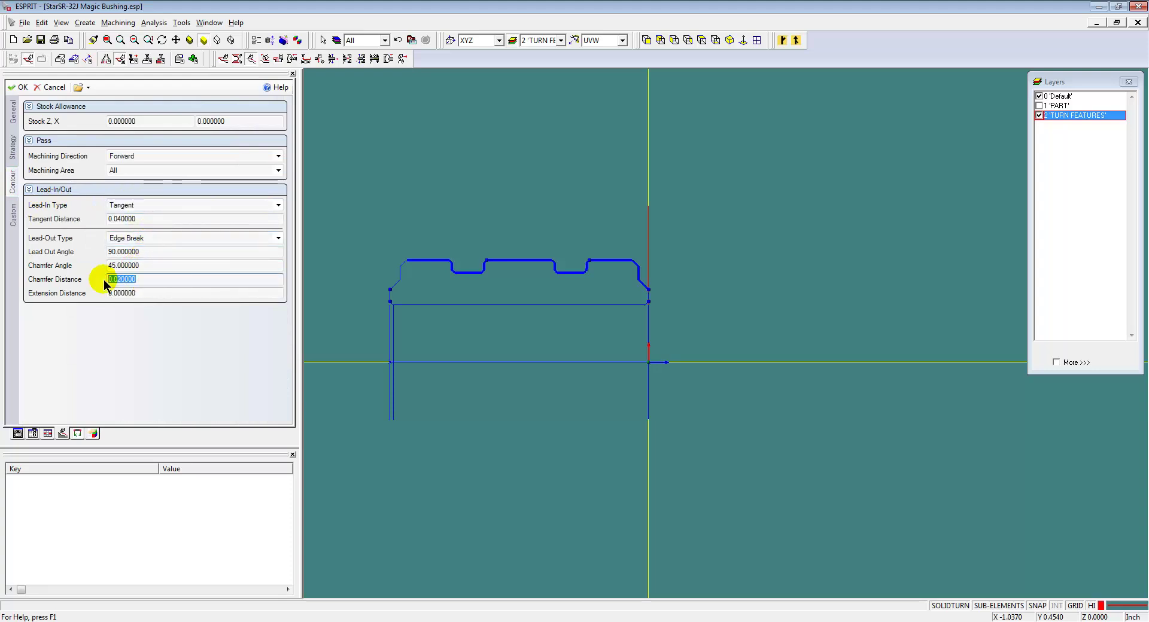
pyautogui.press('BackSpace')
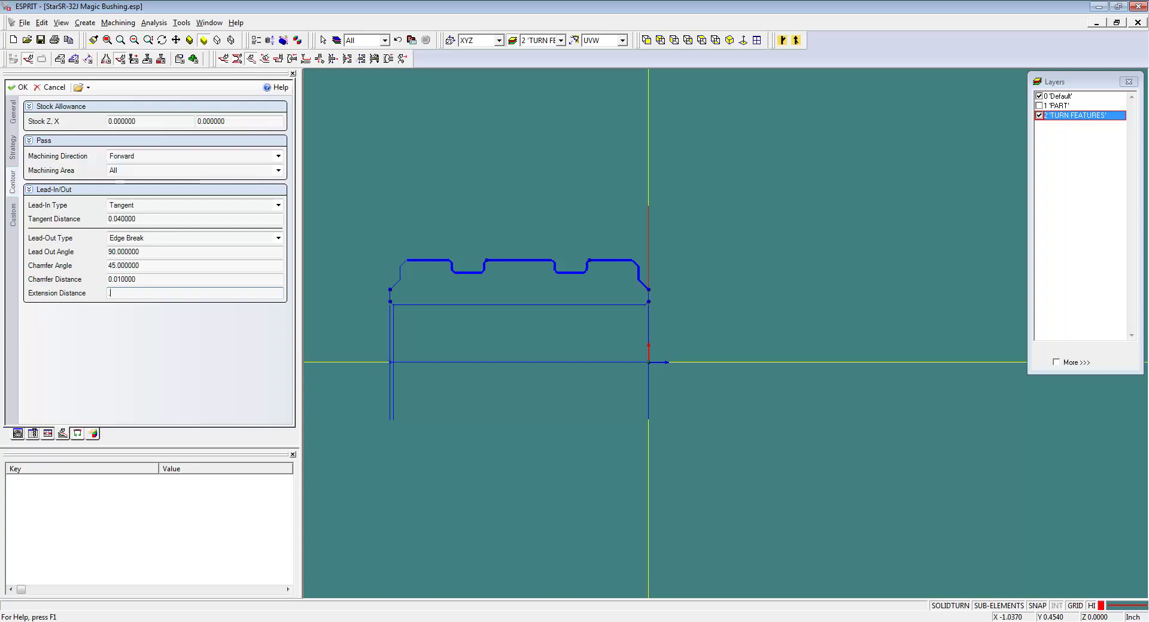
pyautogui.click(12, 146)
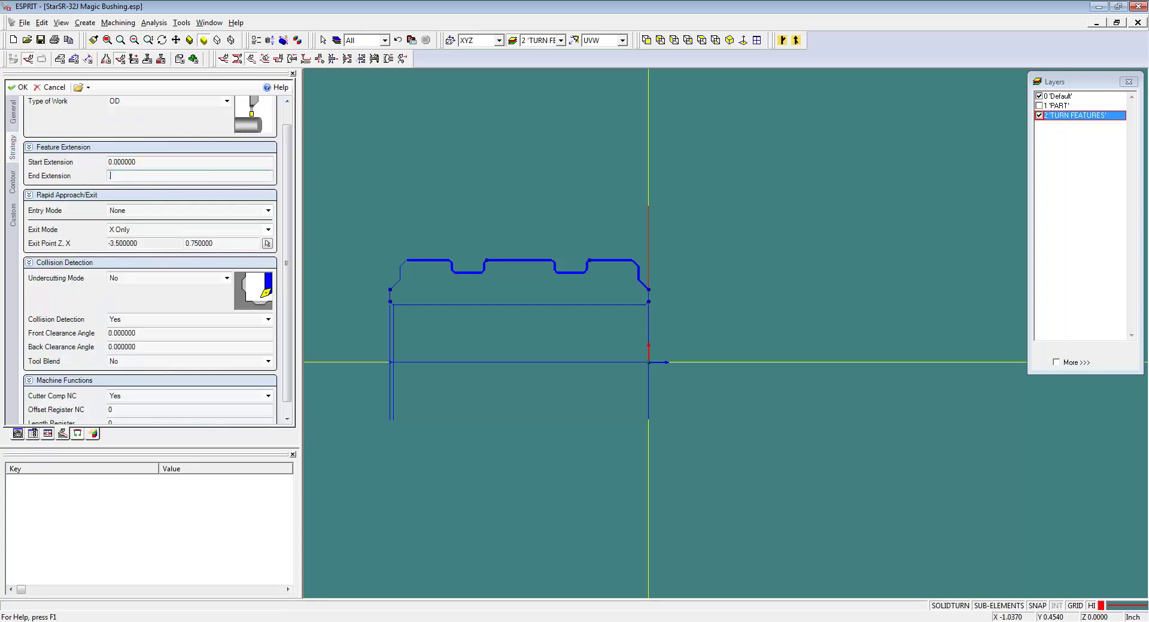
pyautogui.write('.12')
pyautogui.press('Return')
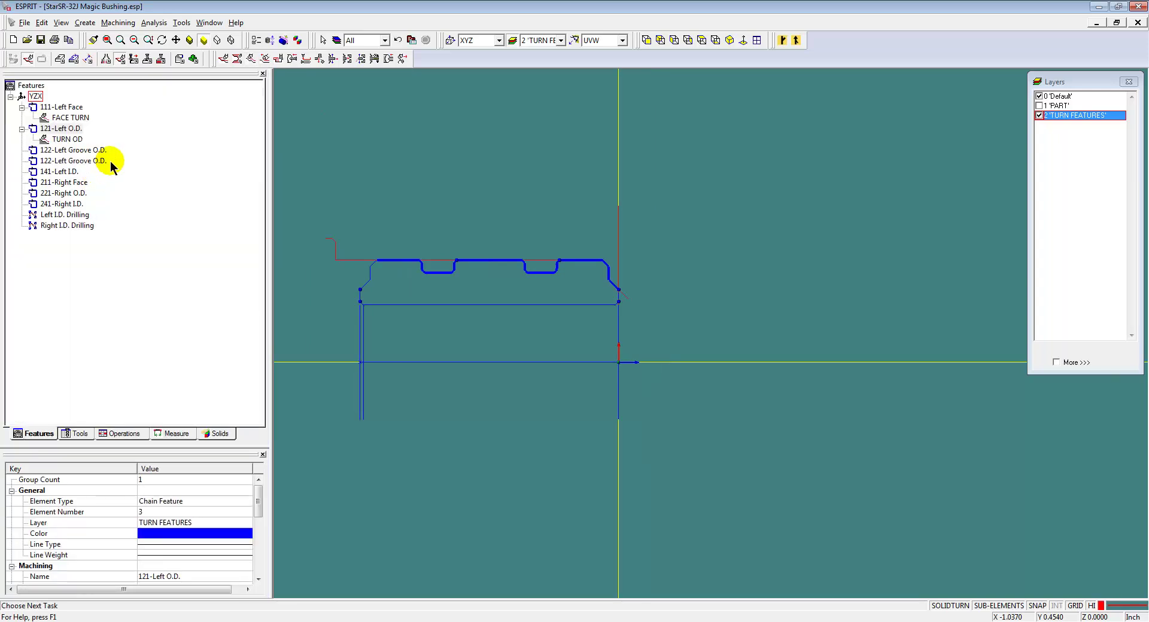
# Create a GROOVE OD operation on both selected 122-Left Groove O.D. features.
pyautogui.click(88, 151)
pyautogui.keyDown('ctrl'); pyautogui.click(88, 161); pyautogui.keyUp('ctrl')
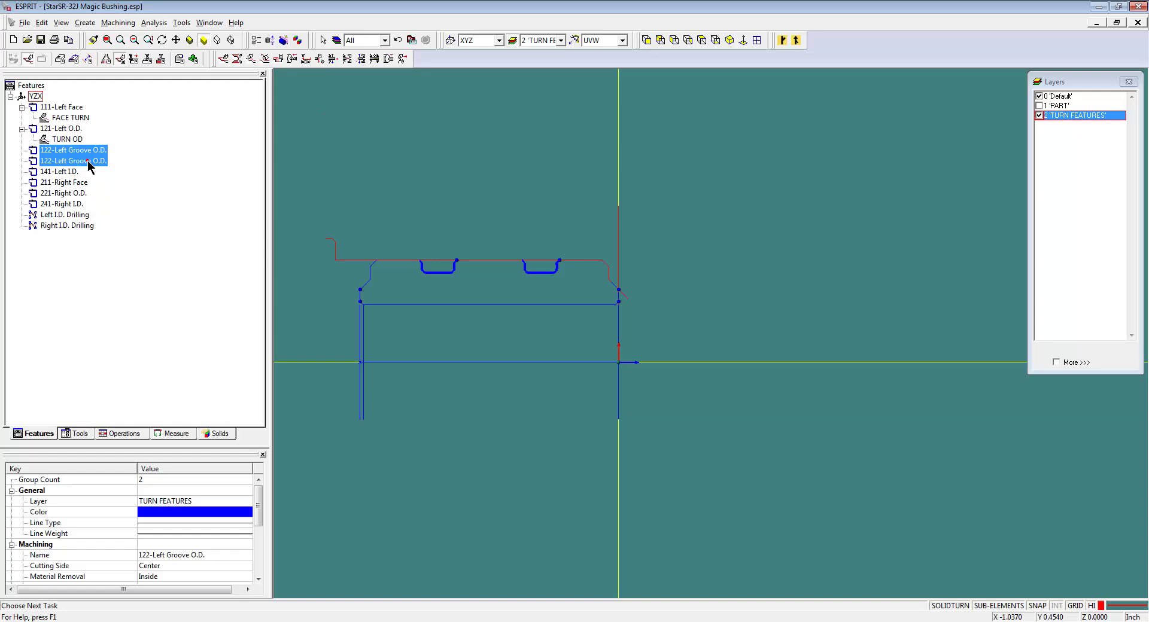
pyautogui.click(279, 59)
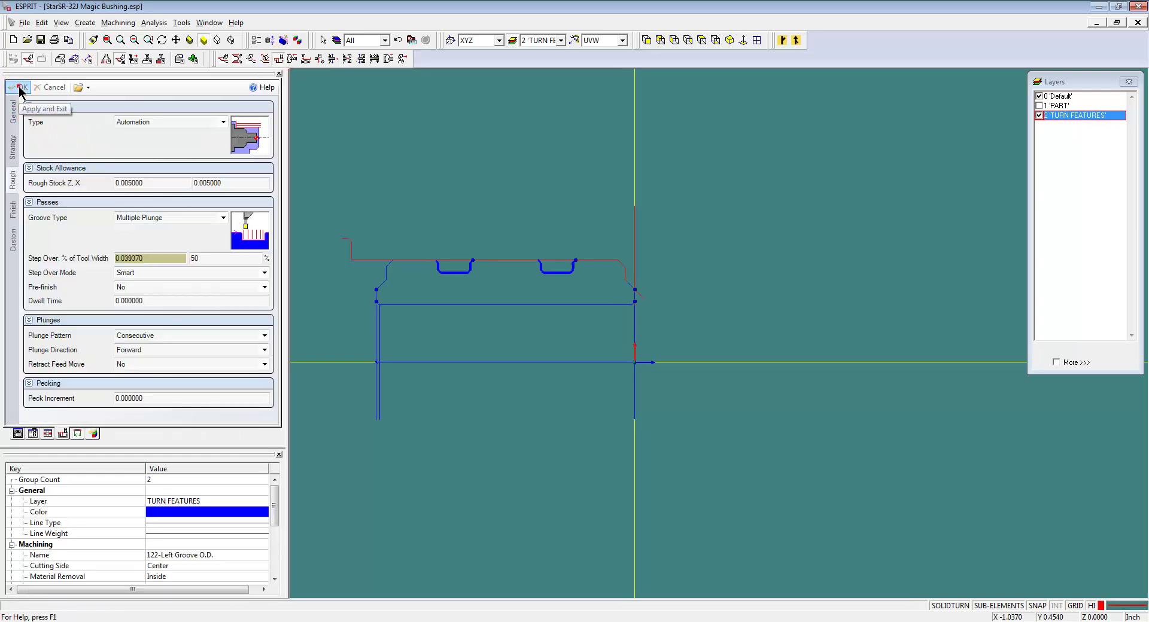
pyautogui.click(19, 88)
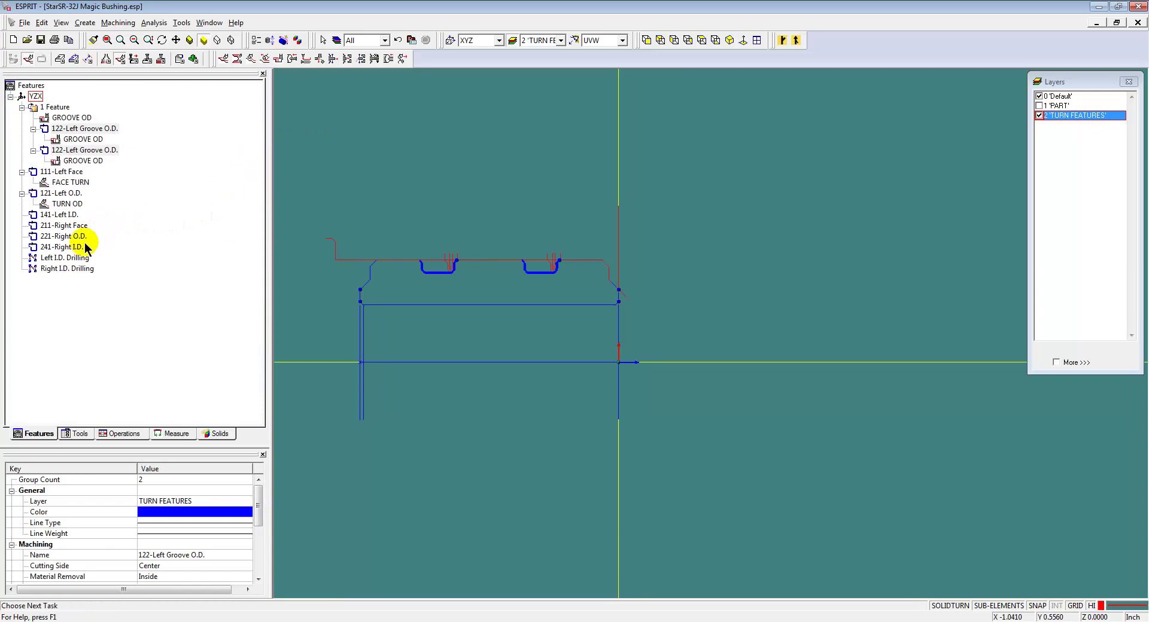
# Delete the Right I.D. Drilling feature.
pyautogui.click(70, 258)
pyautogui.click(67, 269)
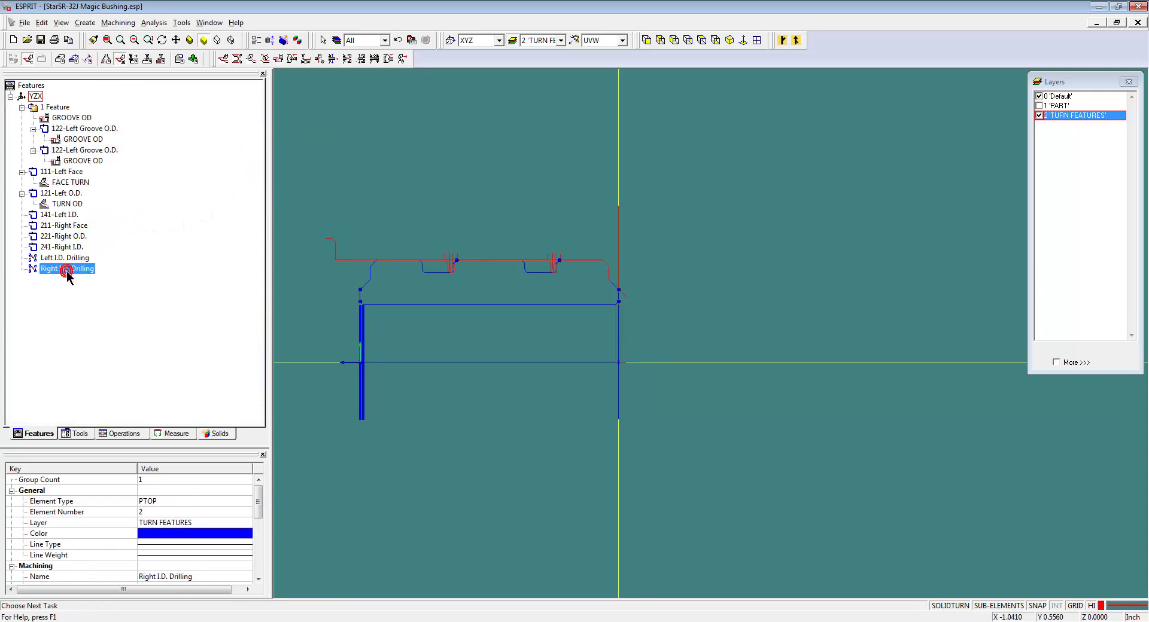
pyautogui.press('Delete')
# Add a DRILL CENTER operation from DRILL CENTER.prc with the Drill .312 7.9MM tool to Left I.D. Drilling.
pyautogui.click(61, 257)
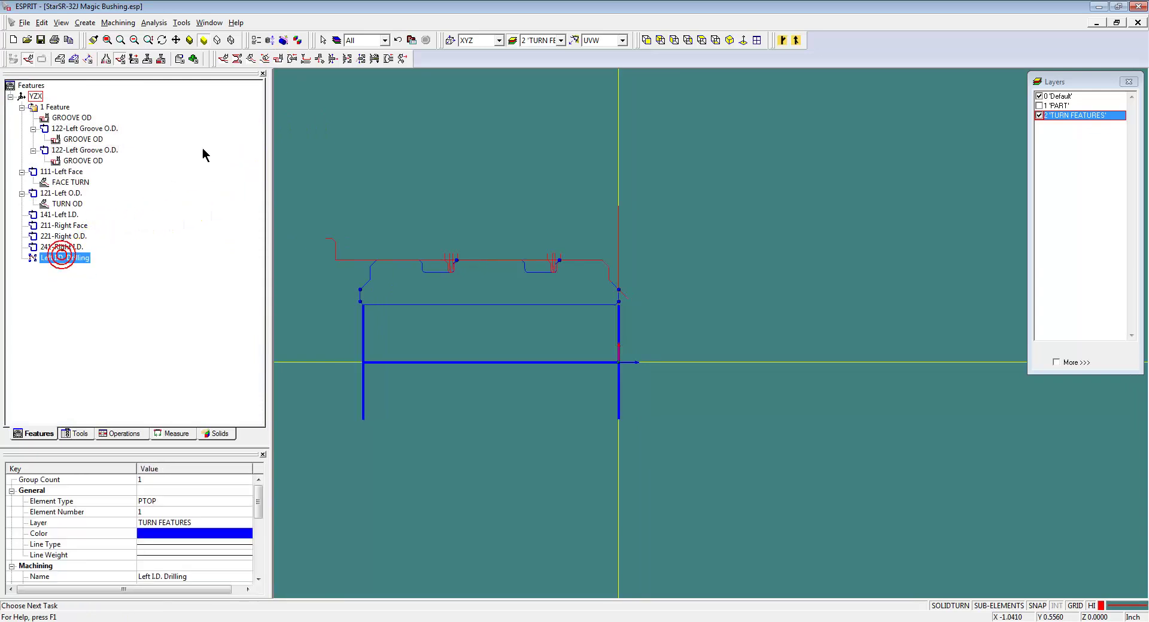
pyautogui.click(292, 60)
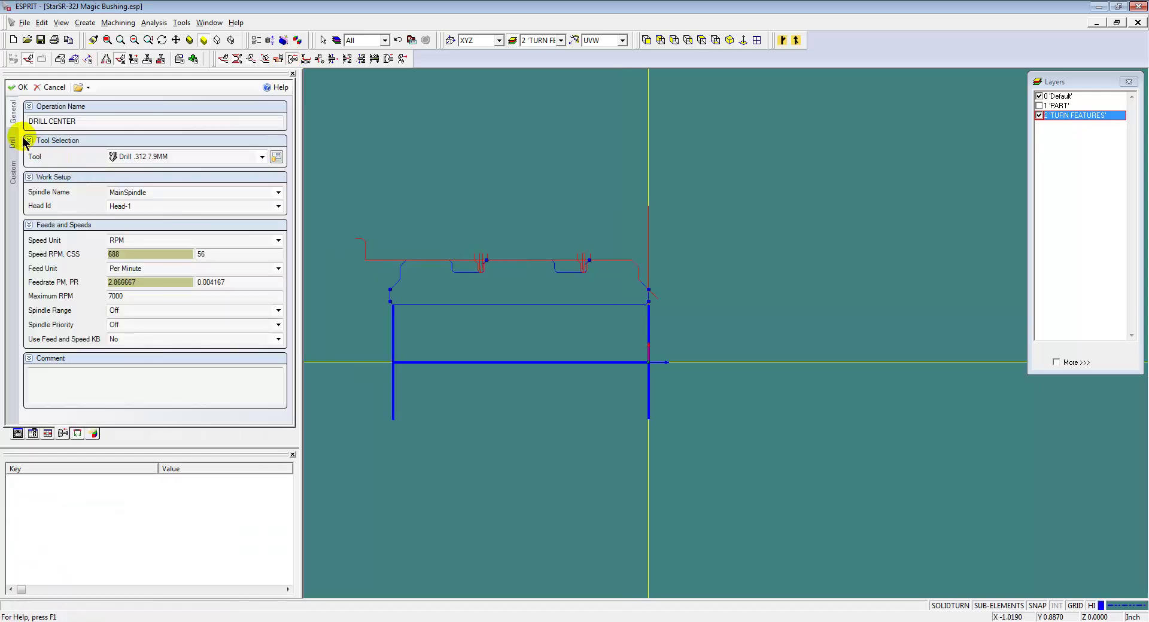
pyautogui.click(79, 87)
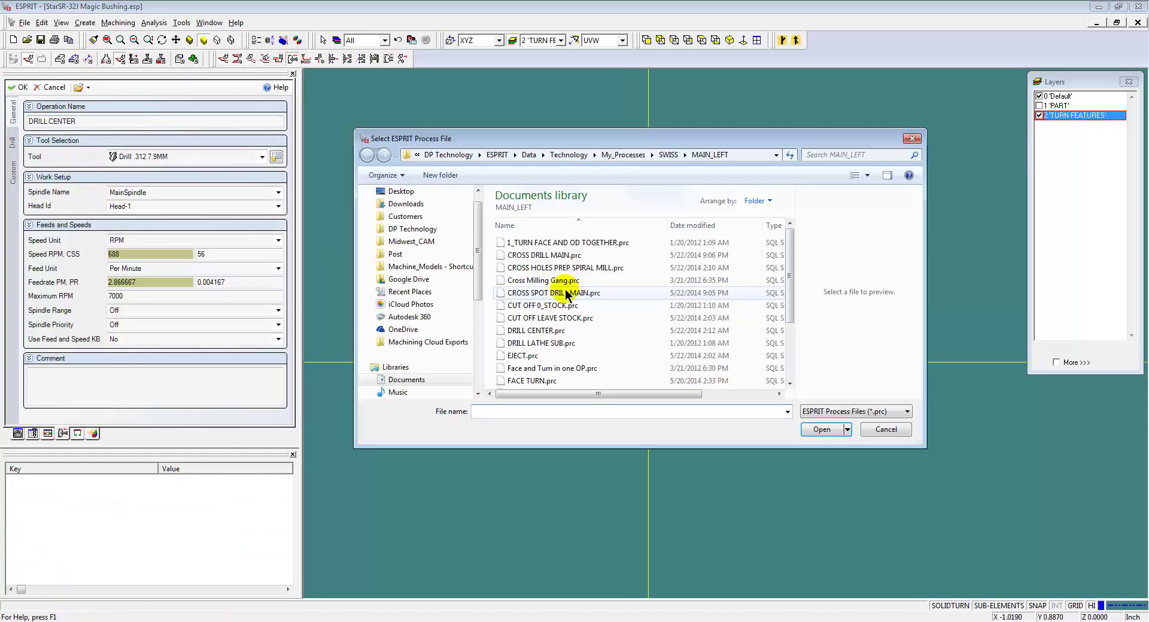
pyautogui.click(545, 333)
pyautogui.doubleClick(545, 333)
pyautogui.click(153, 157)
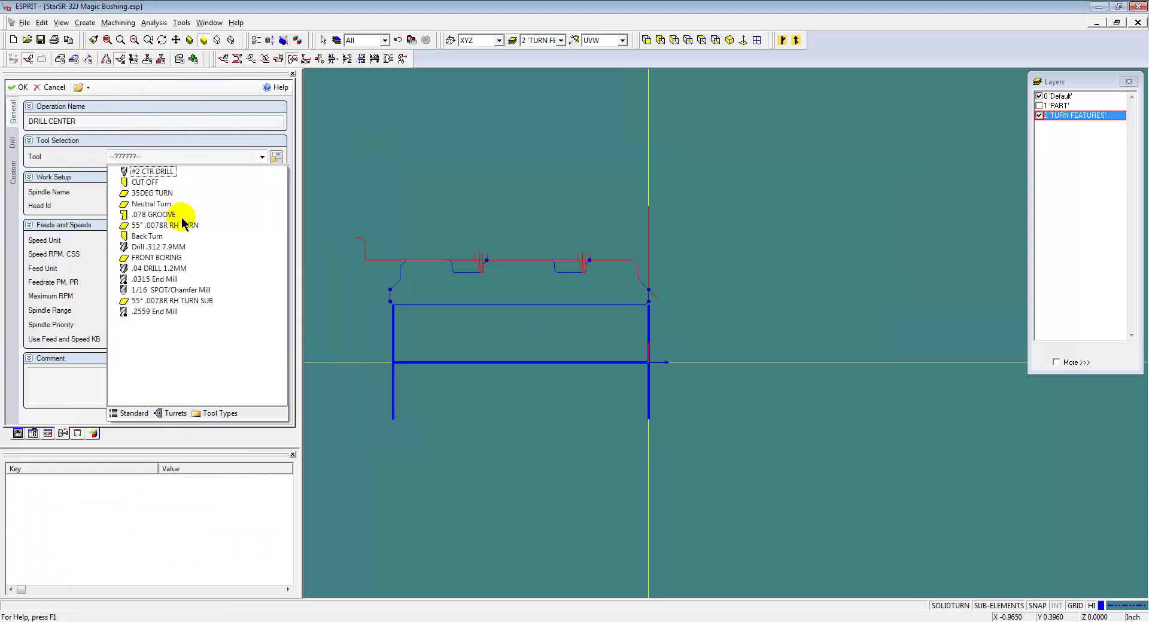
pyautogui.click(173, 246)
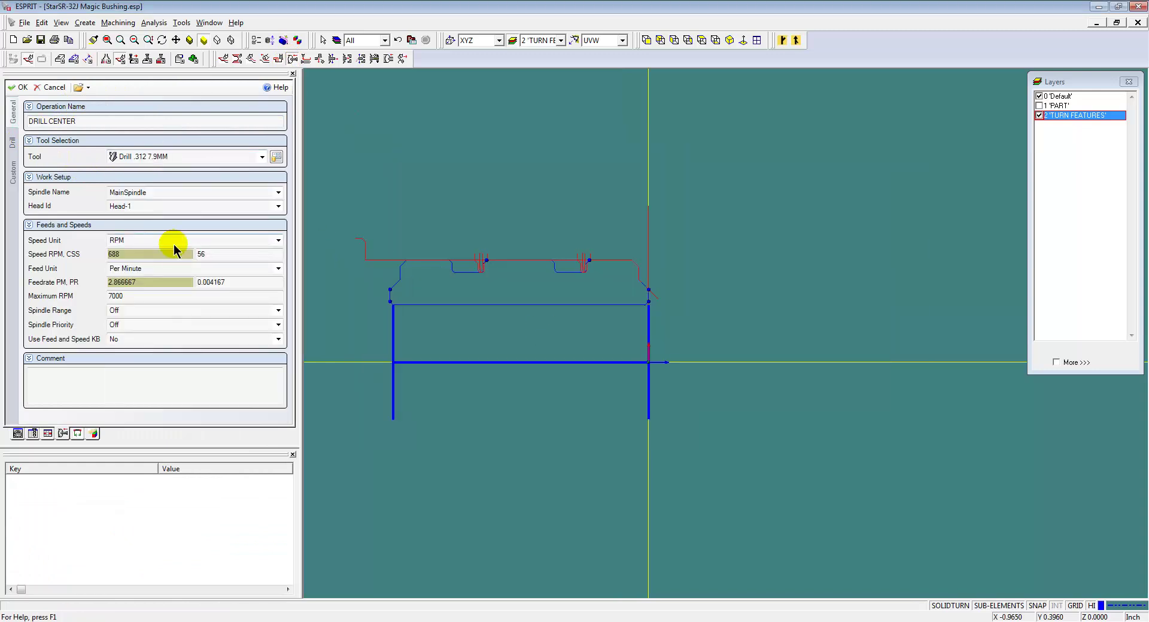
pyautogui.click(11, 143)
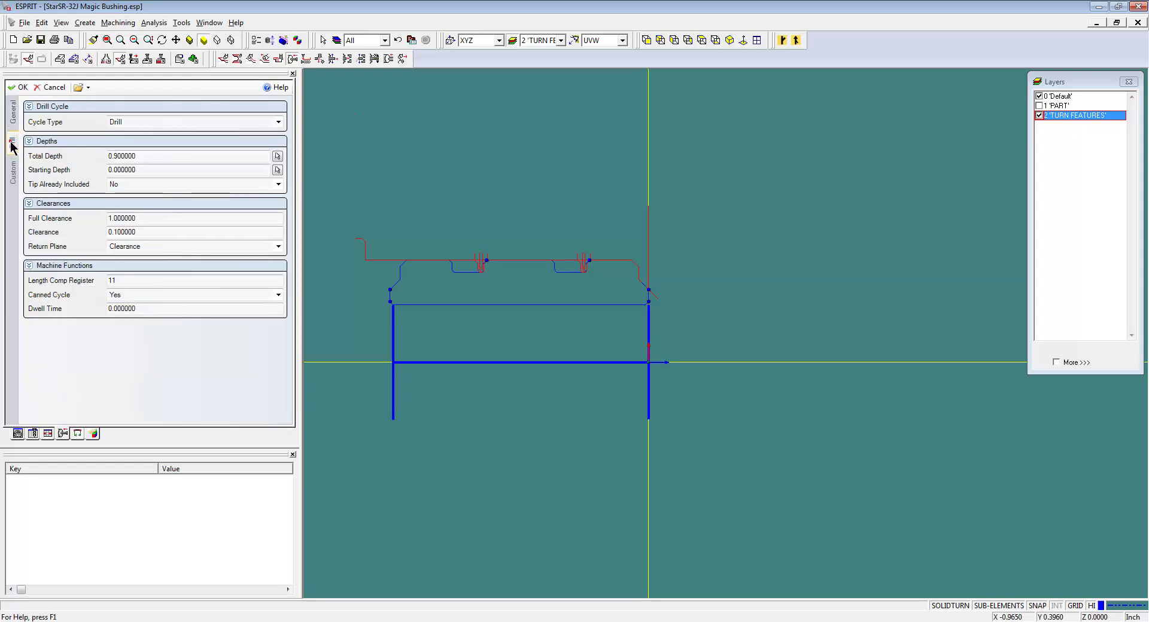
pyautogui.click(18, 87)
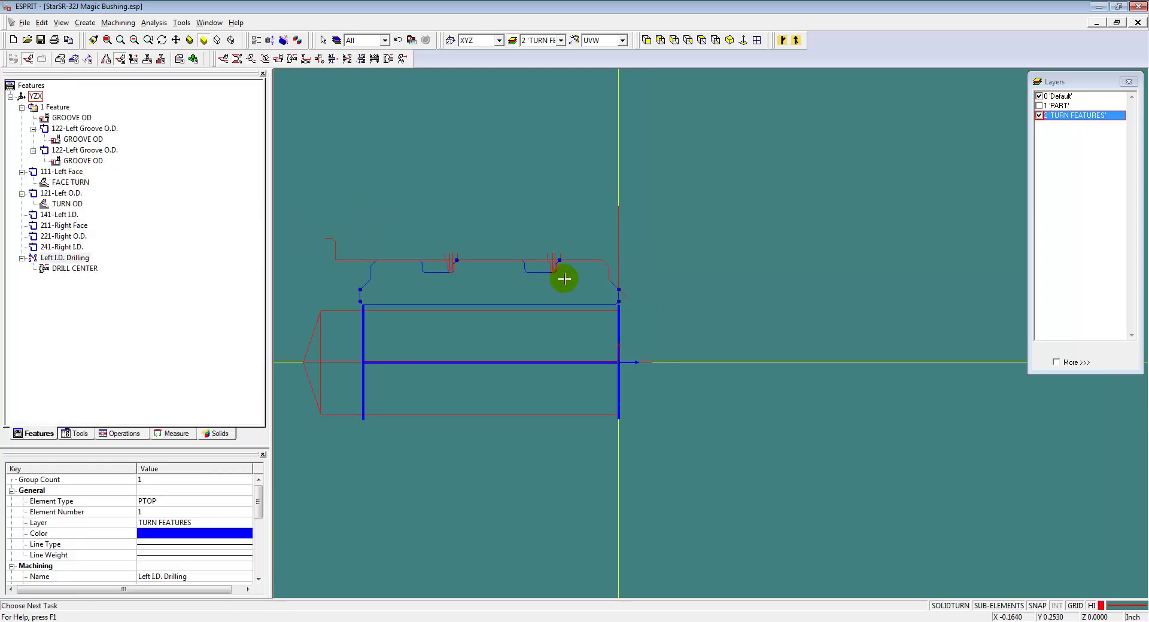
# Start a contour operation on 141-Left I.D. loaded from the TURN ID.prc process.
pyautogui.click(62, 215)
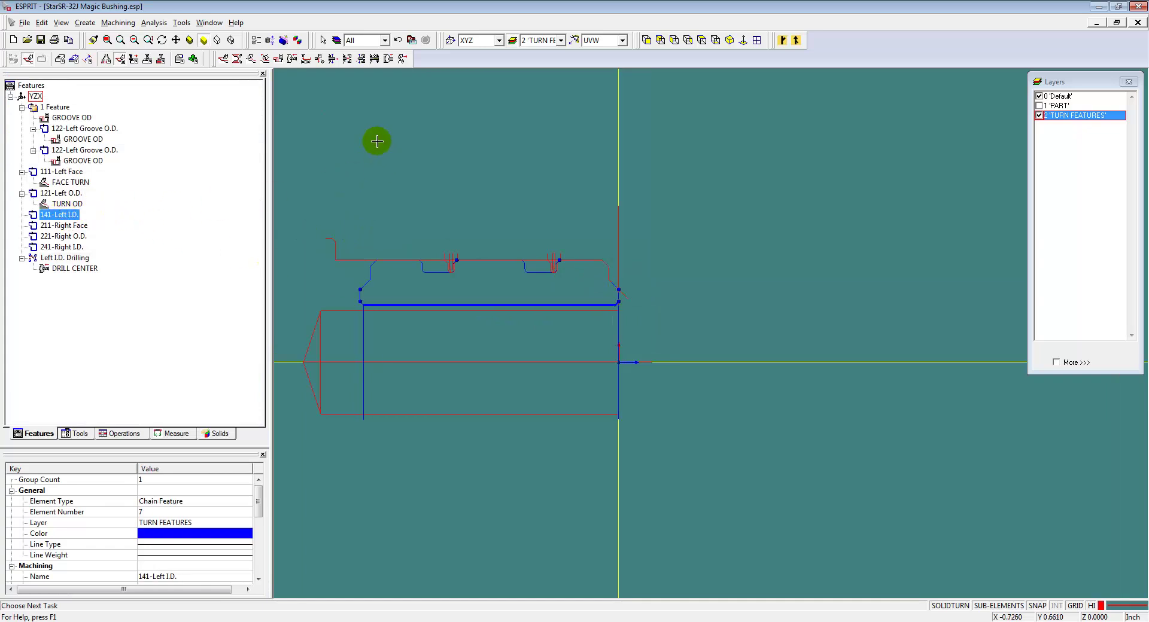
pyautogui.click(250, 59)
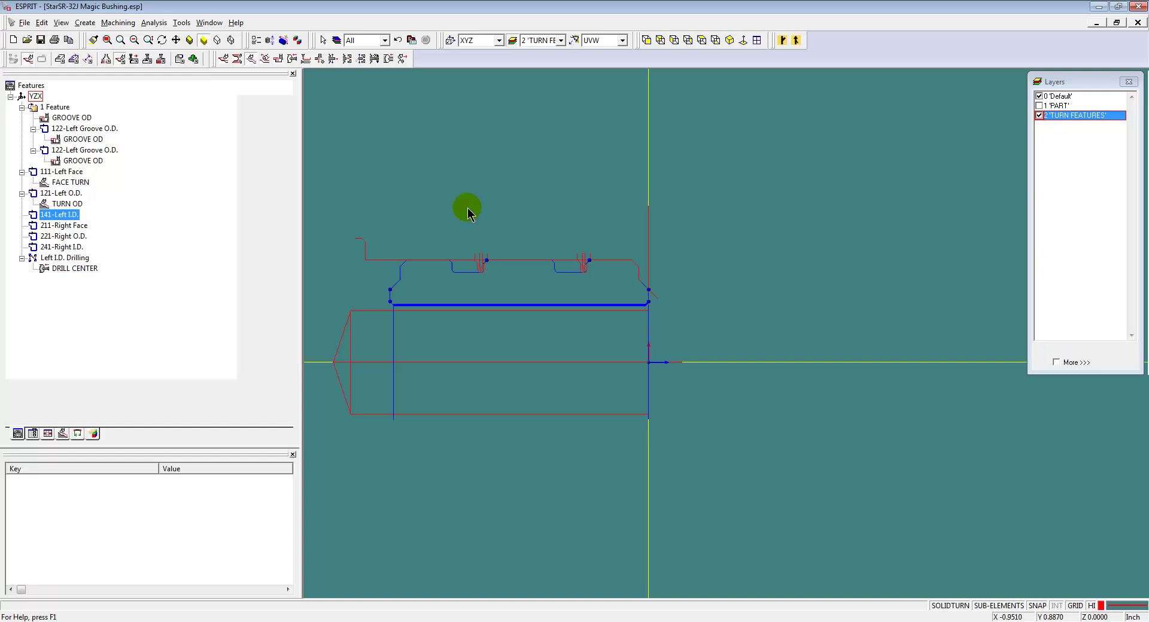
pyautogui.click(80, 88)
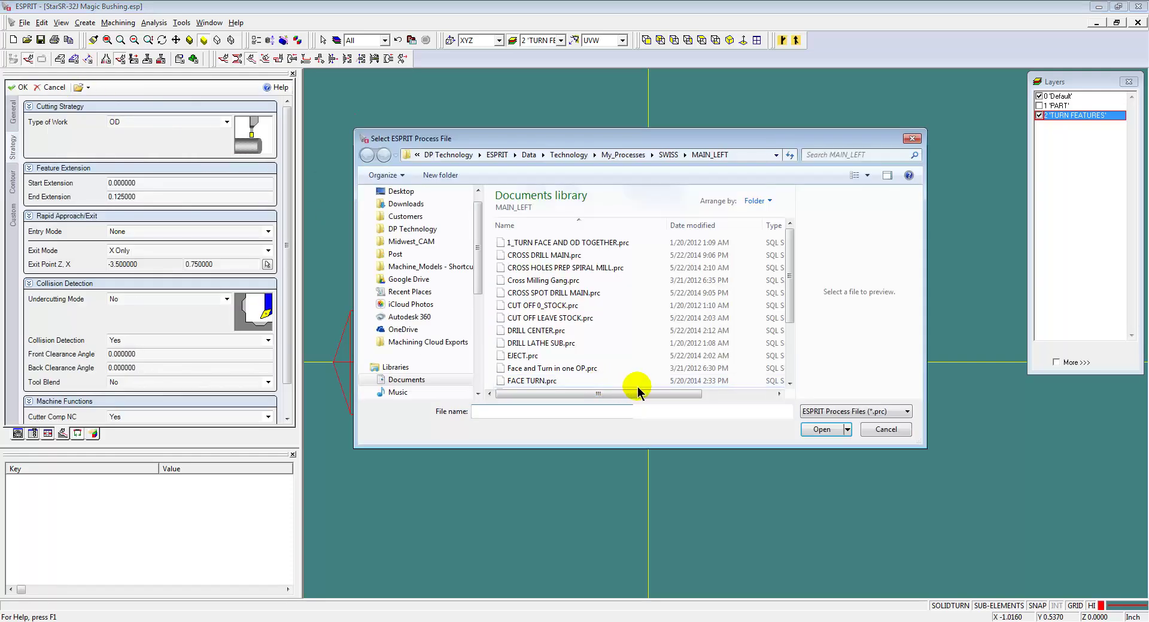
pyautogui.moveTo(791, 308); pyautogui.dragTo(789, 364)
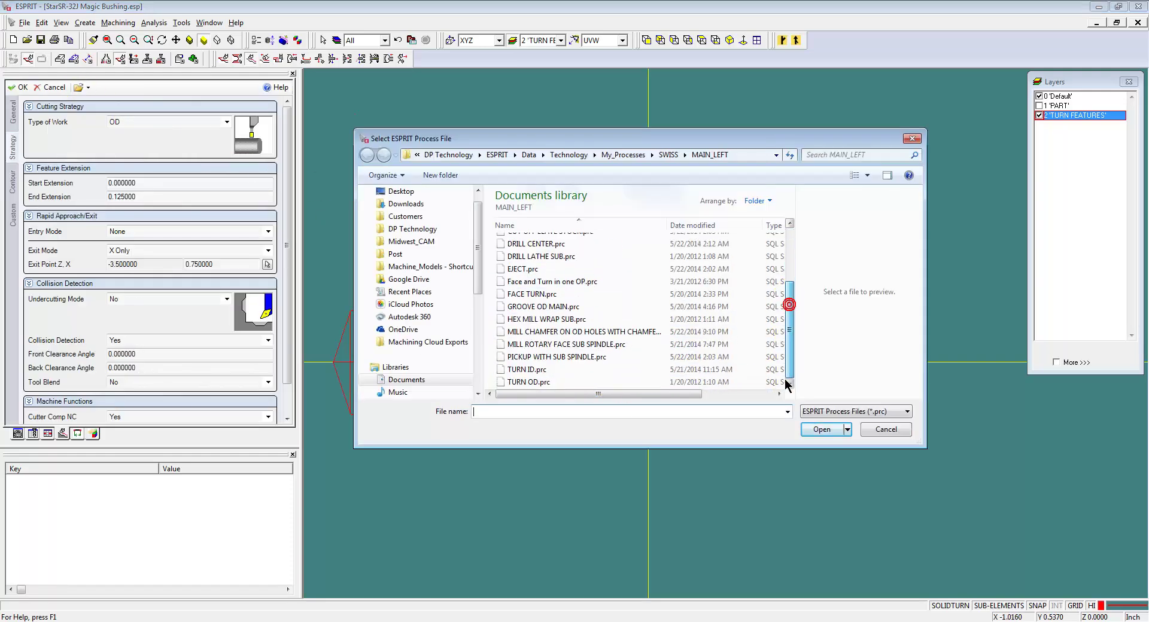
pyautogui.doubleClick(527, 369)
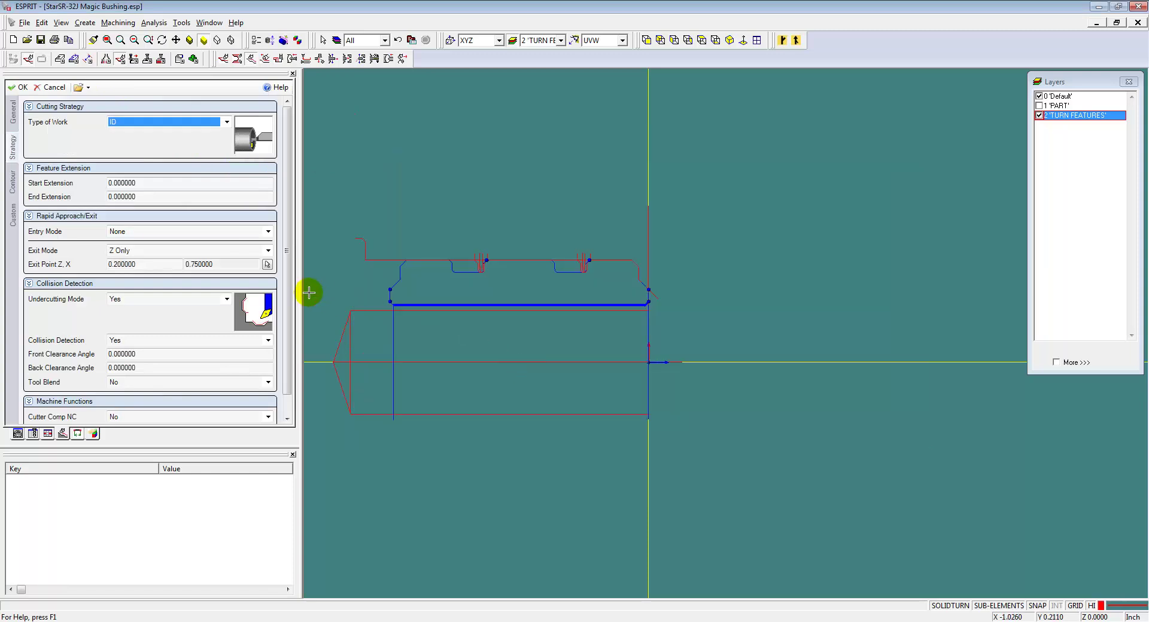
pyautogui.click(13, 113)
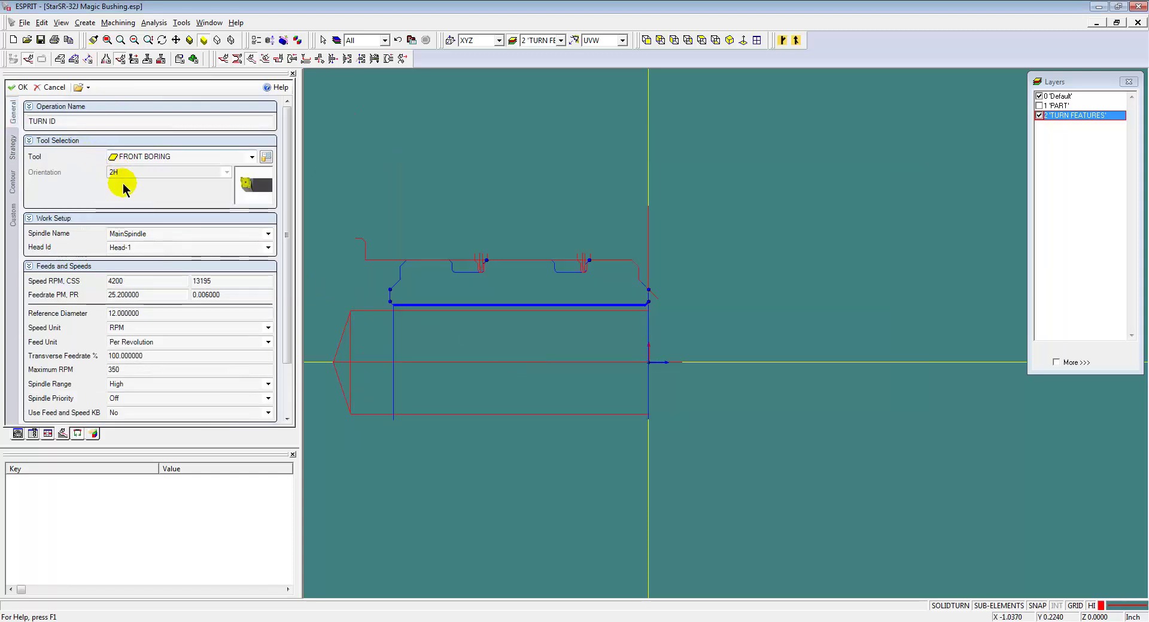
pyautogui.click(13, 148)
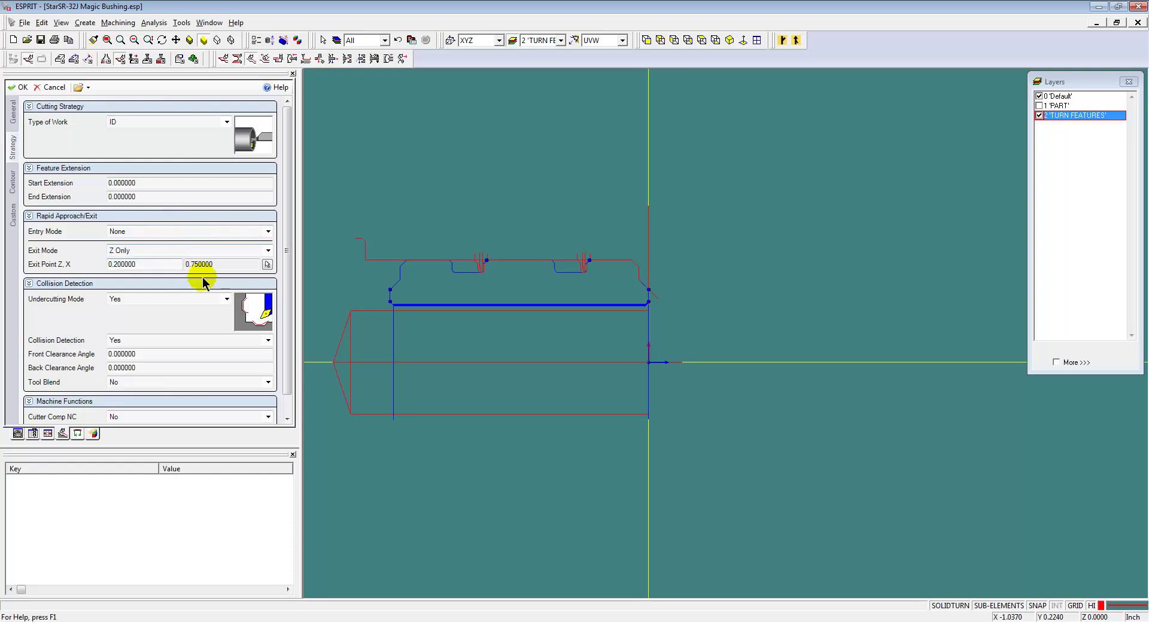
# Turn on cutter compensation output for the TURN ID operation.
pyautogui.scroll(-1, 288, 317)
pyautogui.scroll(-1, 288, 317)
pyautogui.click(189, 396)
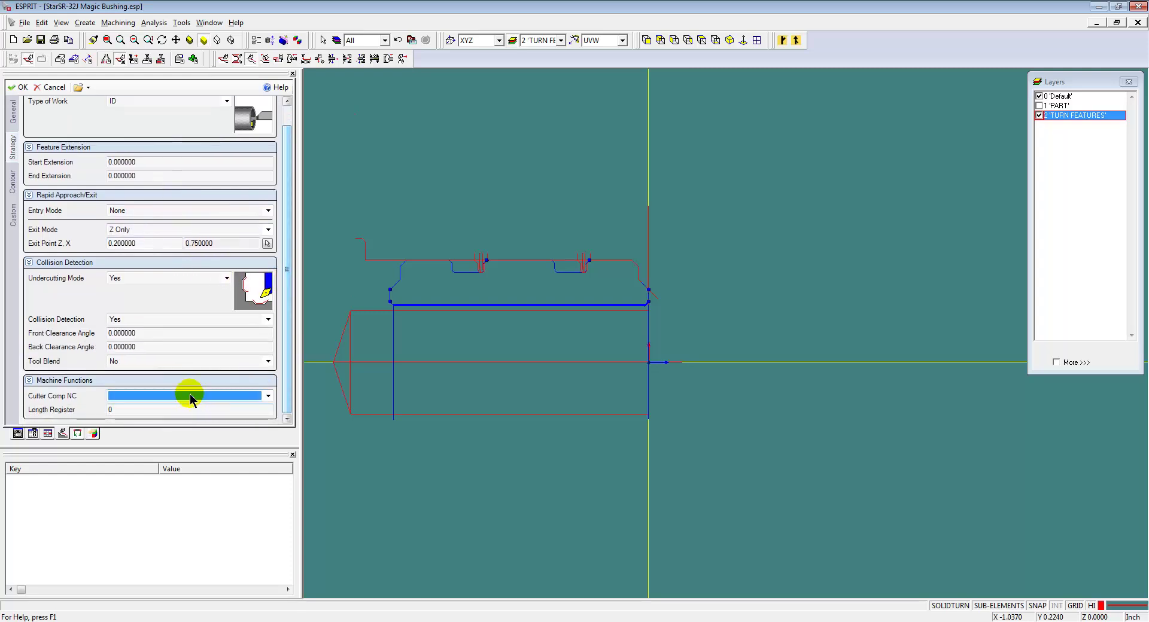
pyautogui.click(151, 415)
# Use a tangent lead-in and a normal-tangent lead-out with 0.05 tangent distance.
pyautogui.click(11, 179)
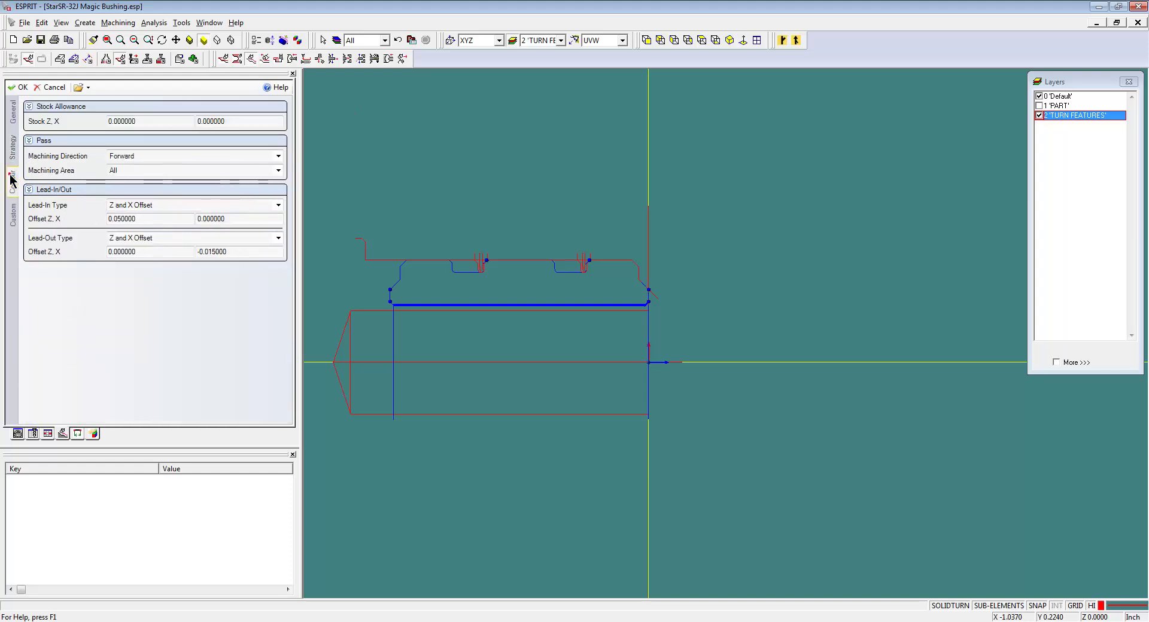
pyautogui.click(192, 206)
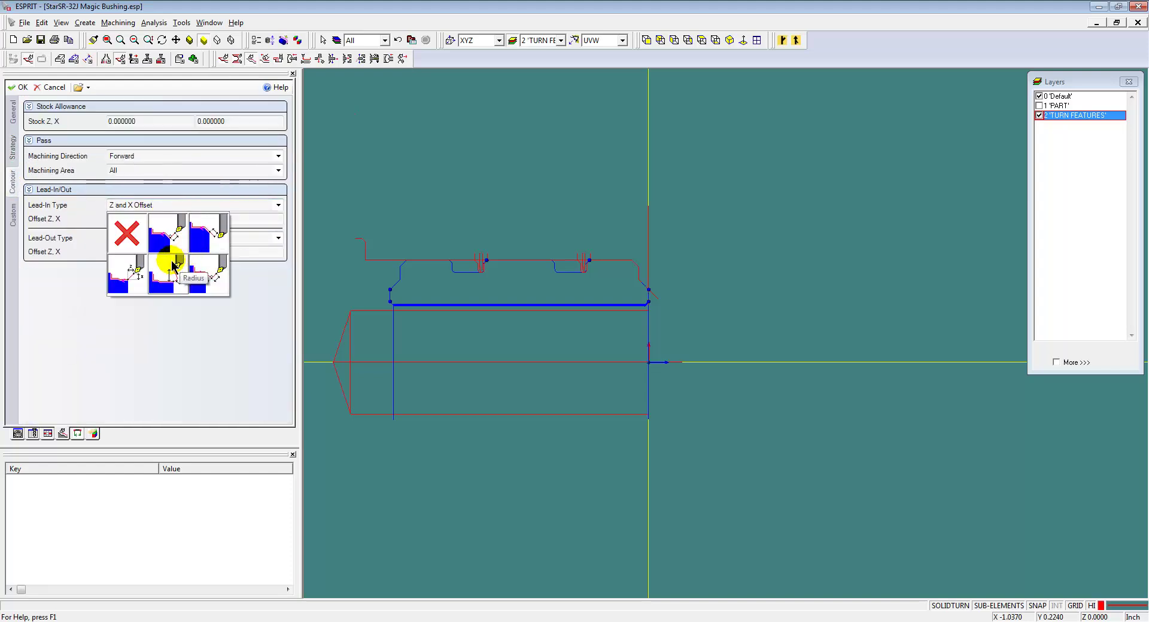
pyautogui.click(204, 238)
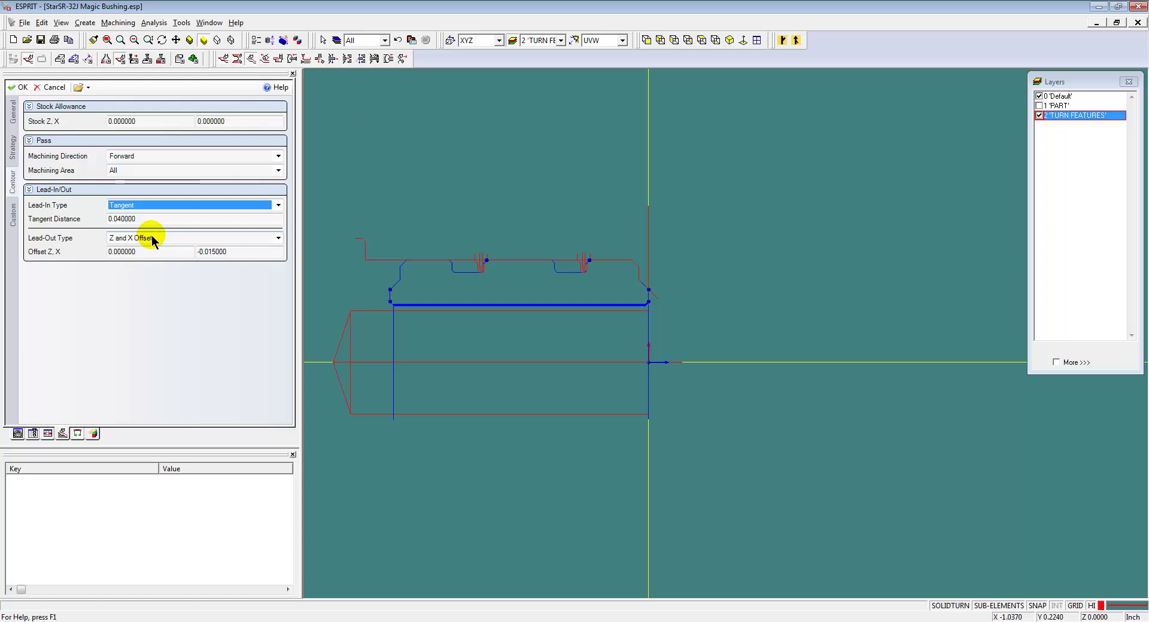
pyautogui.click(152, 240)
pyautogui.click(157, 284)
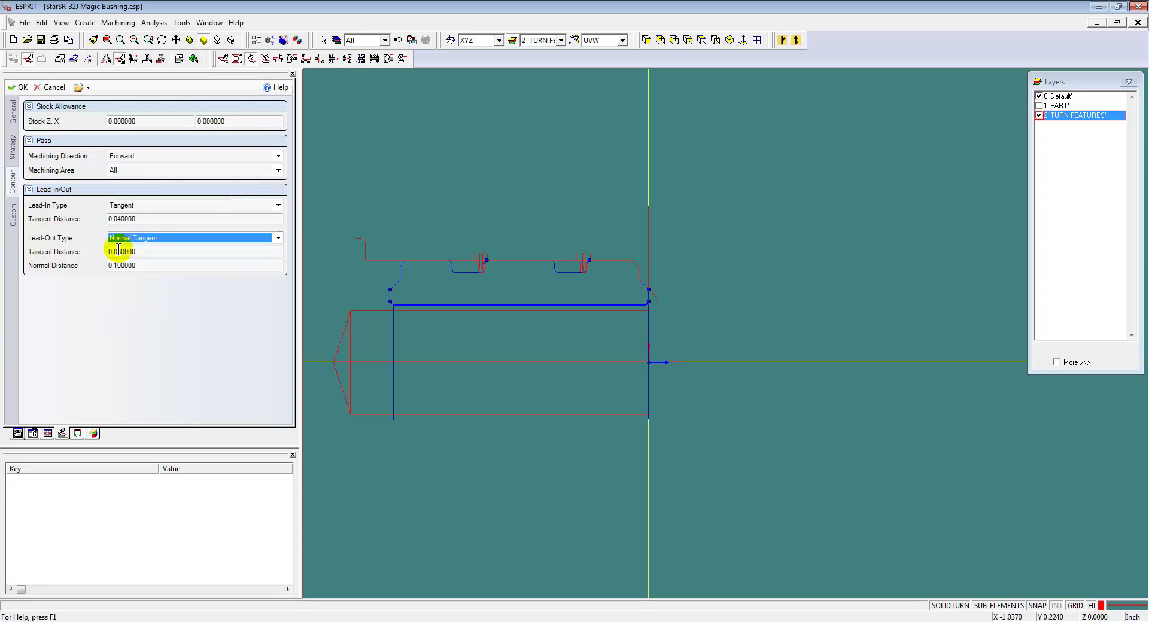
pyautogui.moveTo(118, 250); pyautogui.dragTo(127, 251)
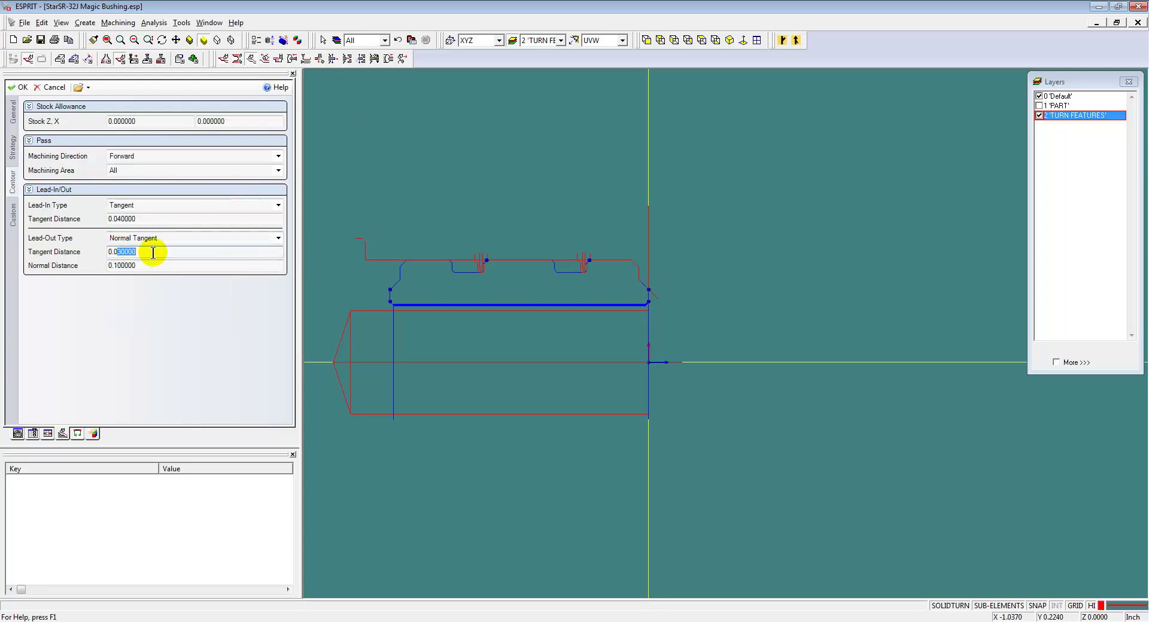
pyautogui.write('5')
pyautogui.press('Tab')
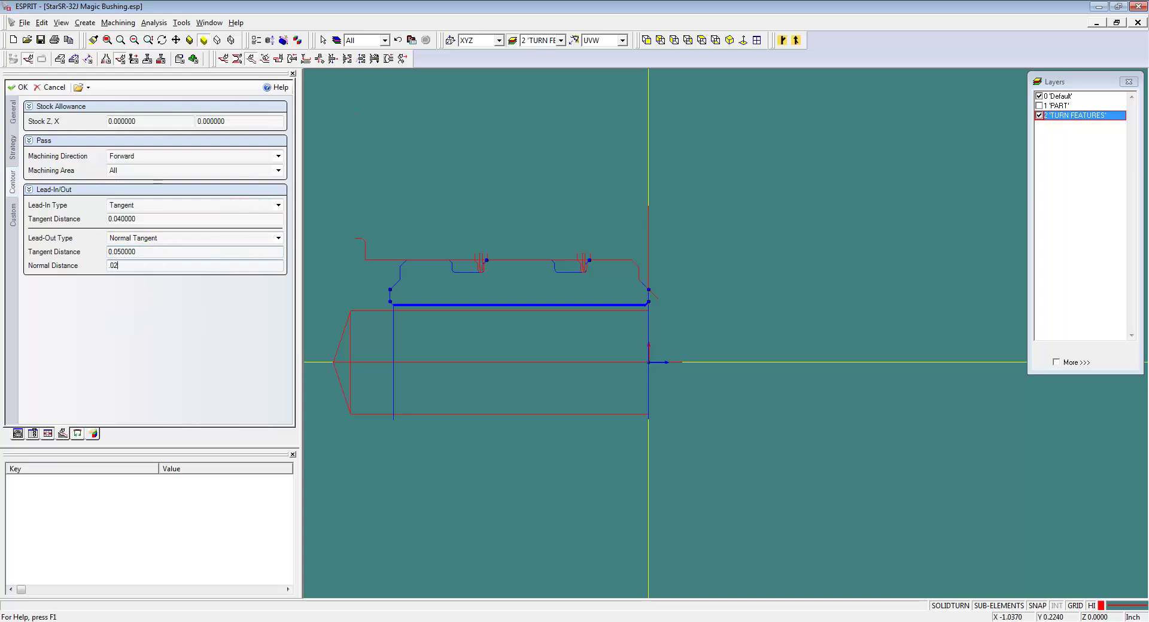
# Finish the TURN ID operation and select it under 141-Left I.D. to check its toolpath.
pyautogui.press('Return')
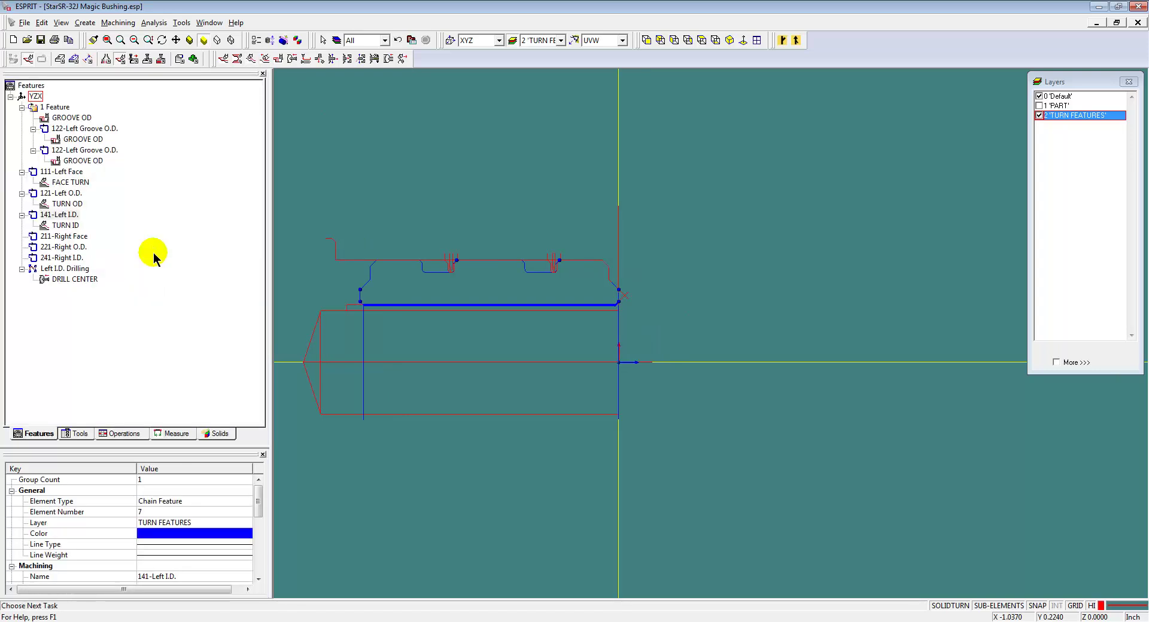
pyautogui.click(71, 225)
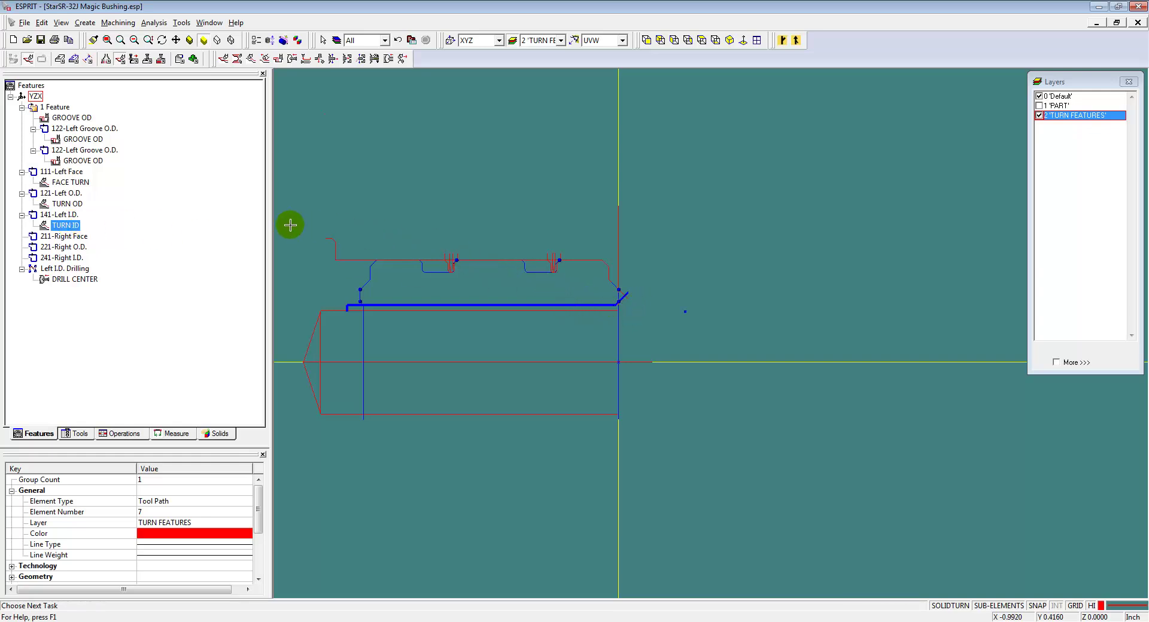
pyautogui.click(76, 231)
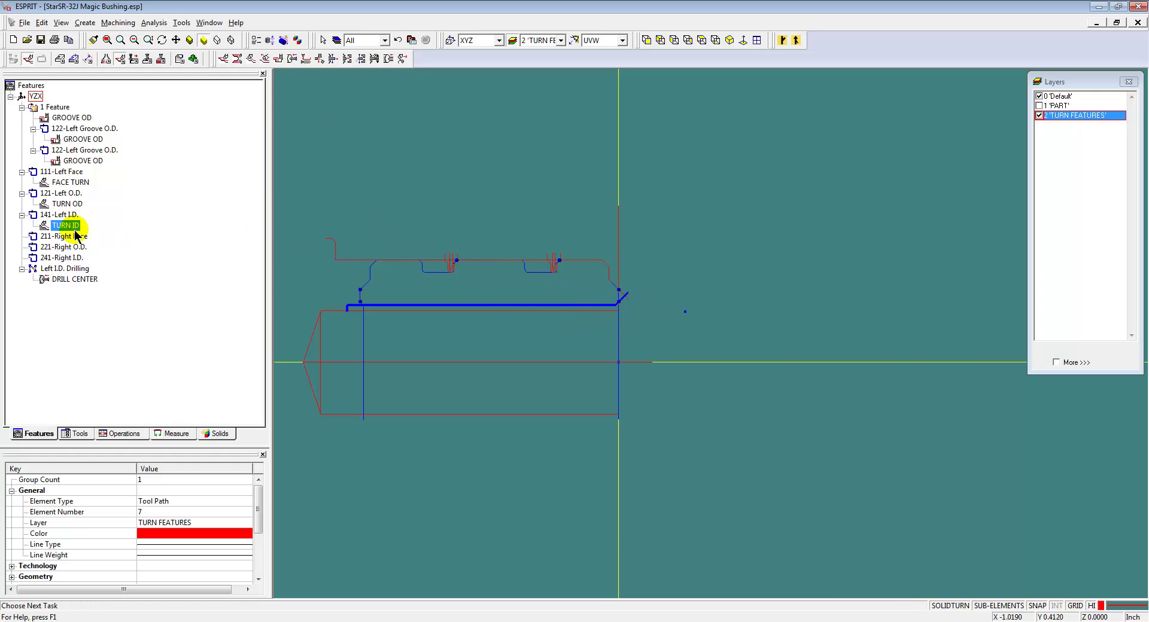
# Show the solid PART layer and zoom in close on the bushing's radial cross hole.
pyautogui.click(1039, 106)
pyautogui.moveTo(684, 240); pyautogui.dragTo(669, 251, button='middle')
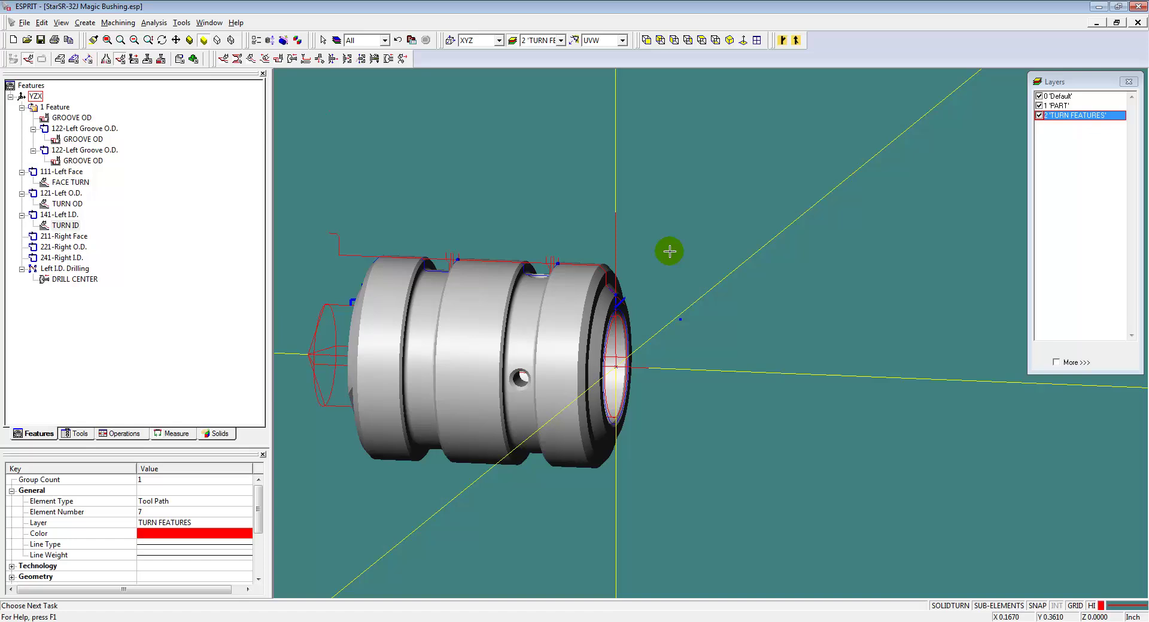
pyautogui.scroll(5, 518, 395)
pyautogui.scroll(2, 517, 383)
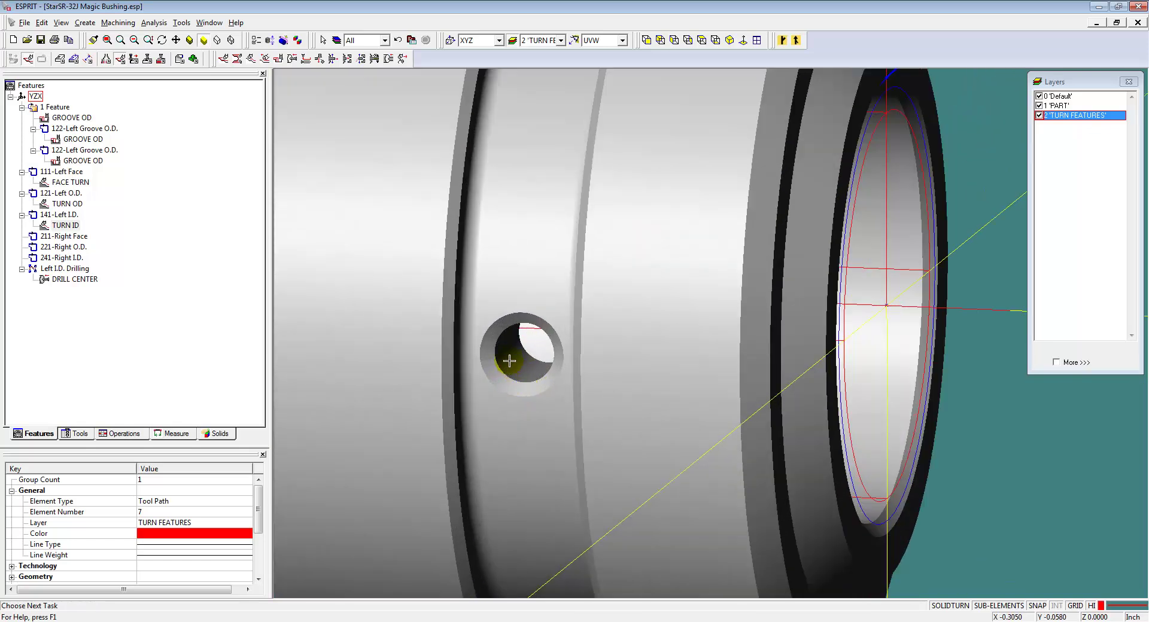
pyautogui.click(72, 58)
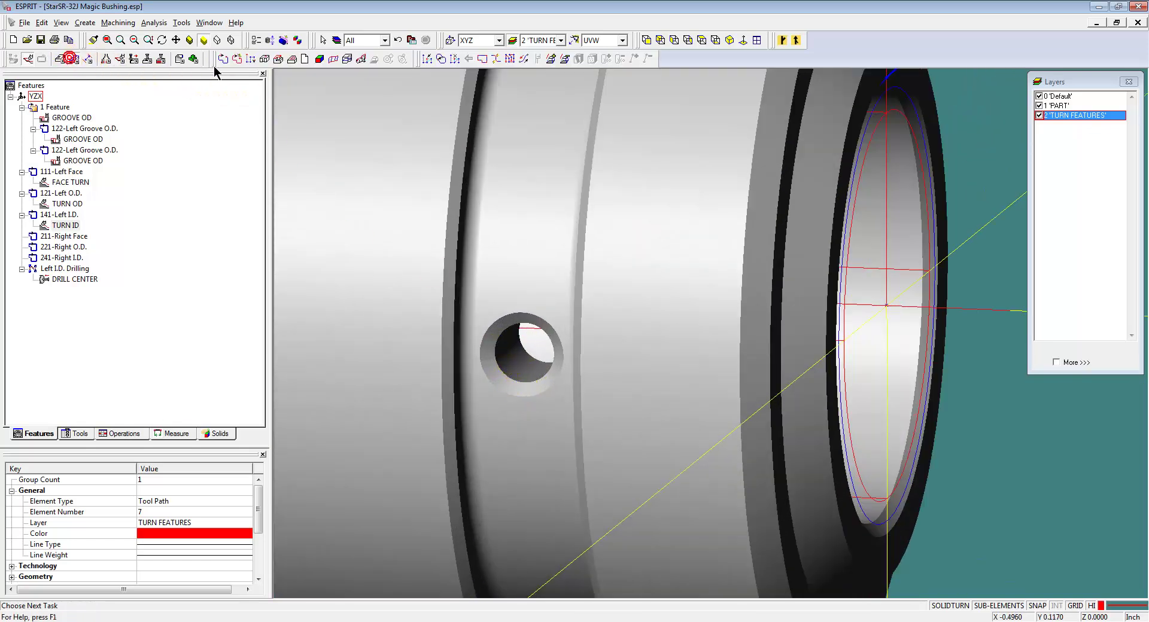
# Create a 2 Hole feature from the radial cross hole's face.
pyautogui.click(278, 59)
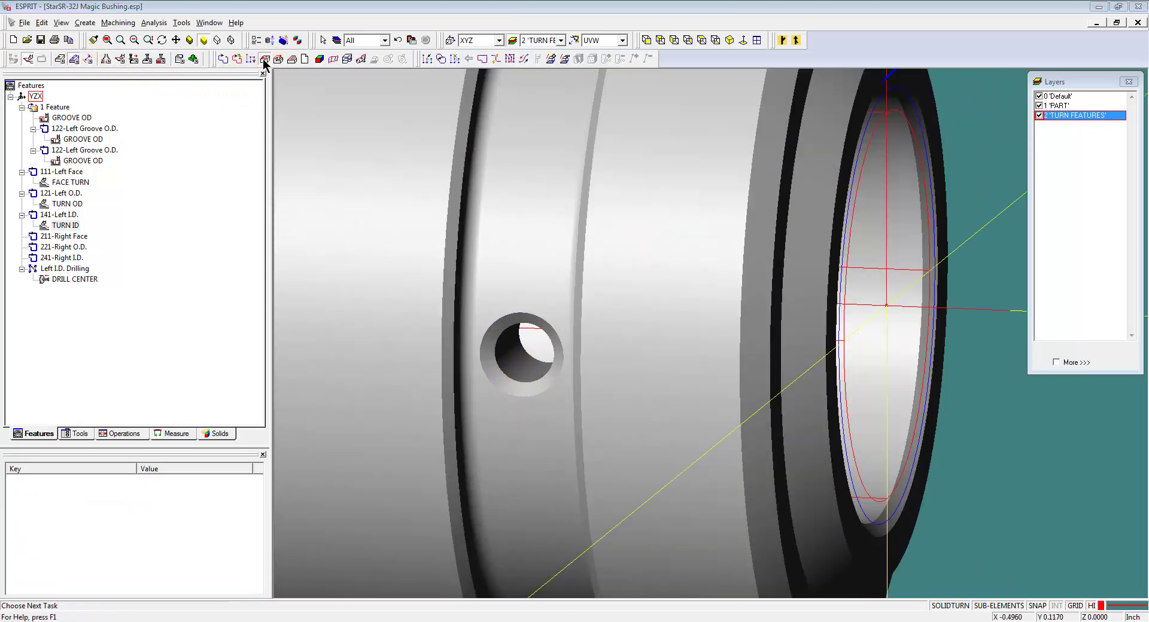
pyautogui.click(518, 370)
pyautogui.click(518, 370)
pyautogui.click(38, 204)
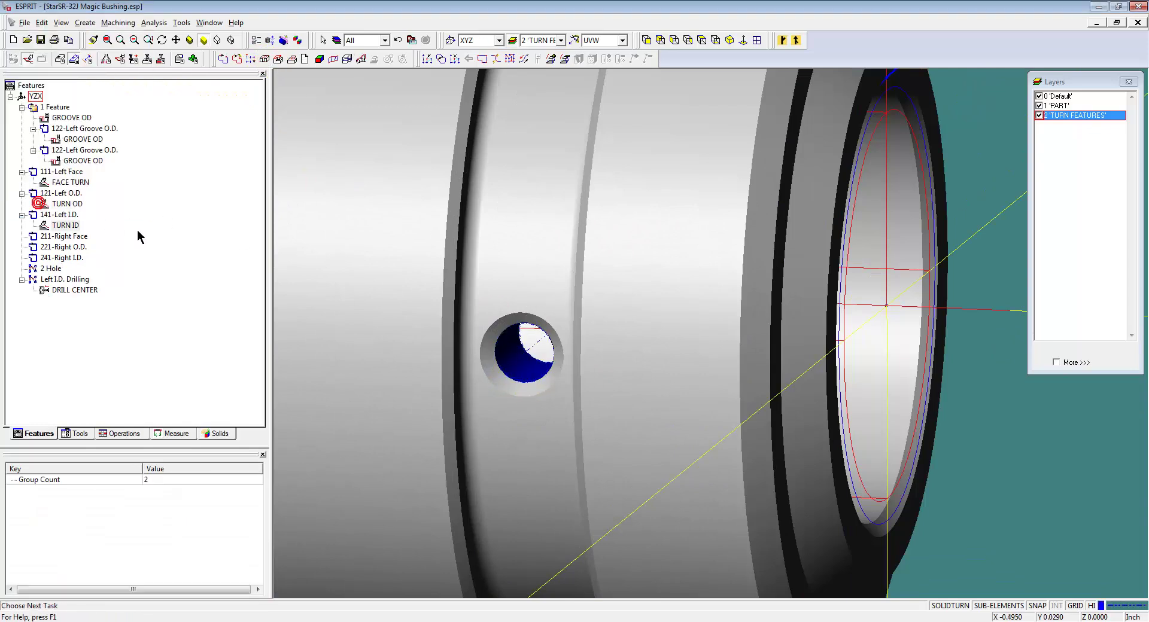
pyautogui.click(55, 271)
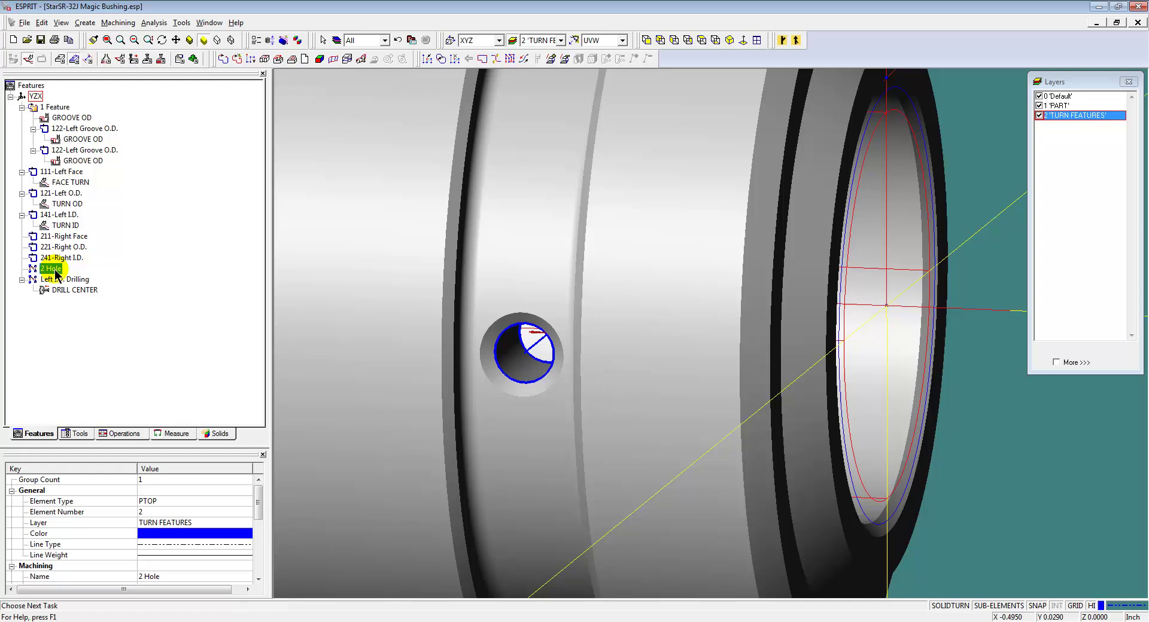
# Pick the turning part and the 2 Hole feature in the model, then reselect 2 Hole.
pyautogui.click(283, 41)
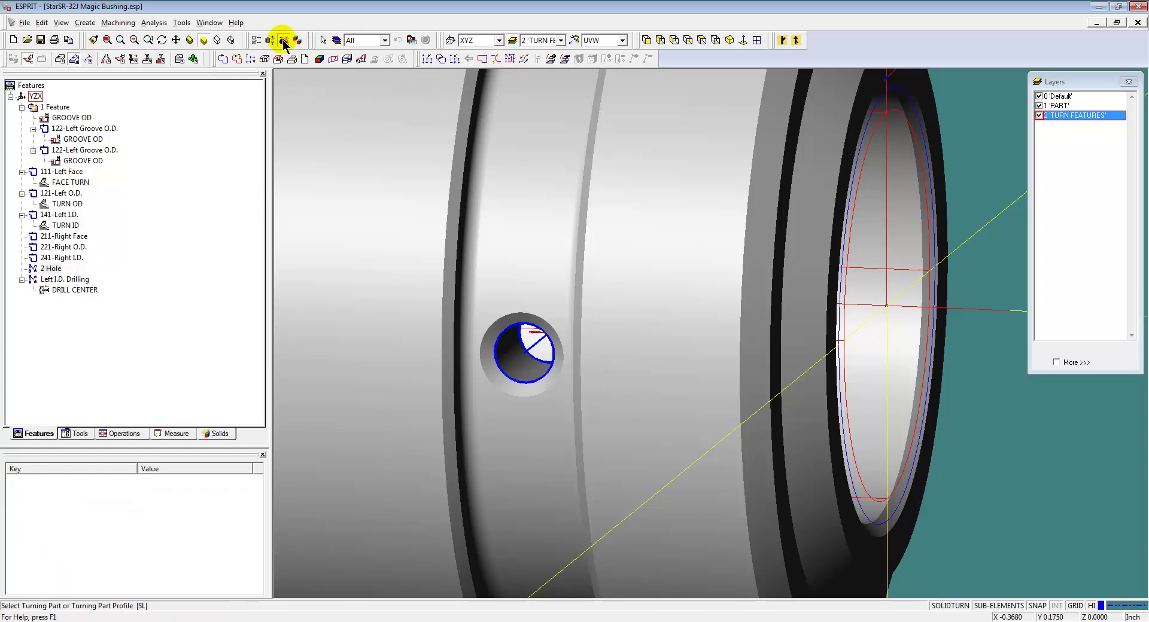
pyautogui.click(533, 345)
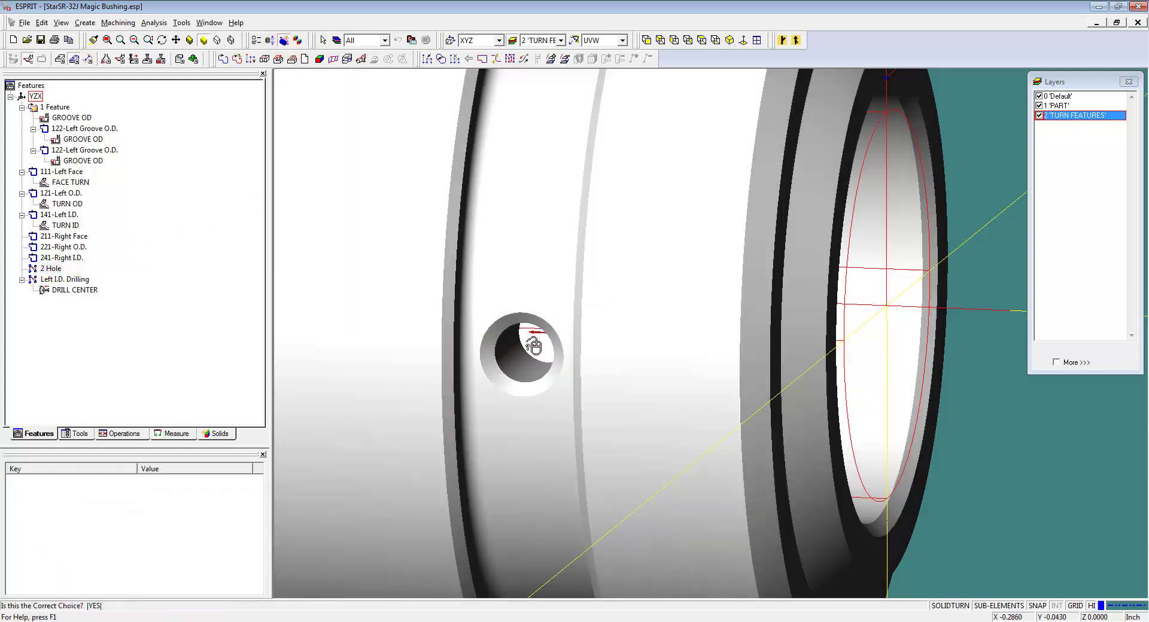
pyautogui.click(538, 353)
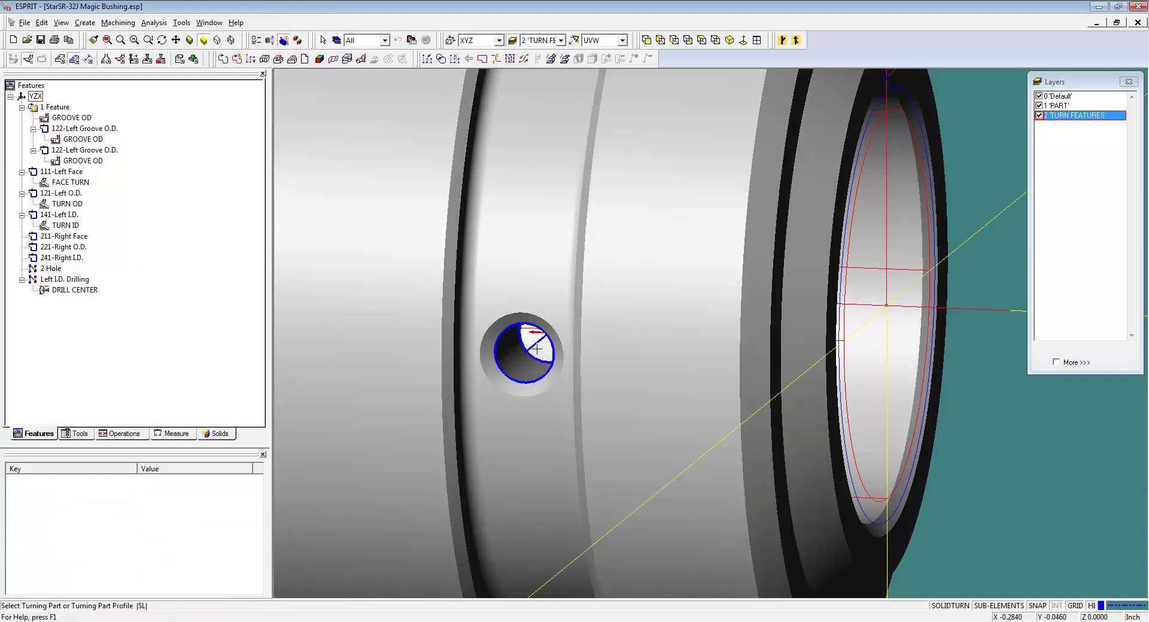
pyautogui.click(541, 355)
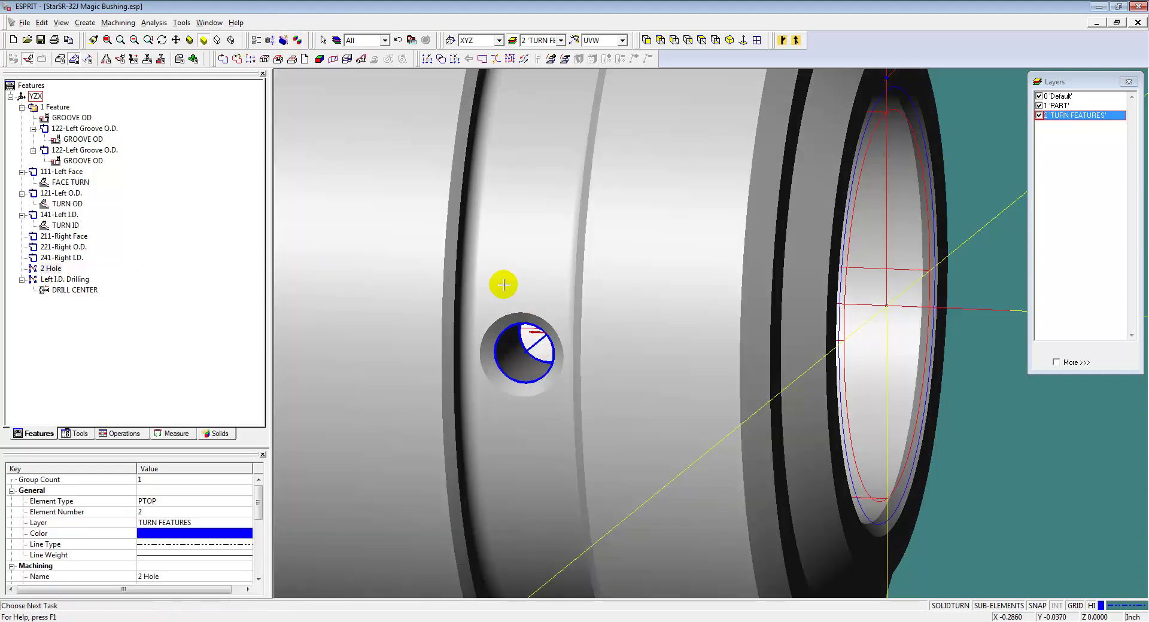
pyautogui.click(529, 346)
pyautogui.click(539, 352)
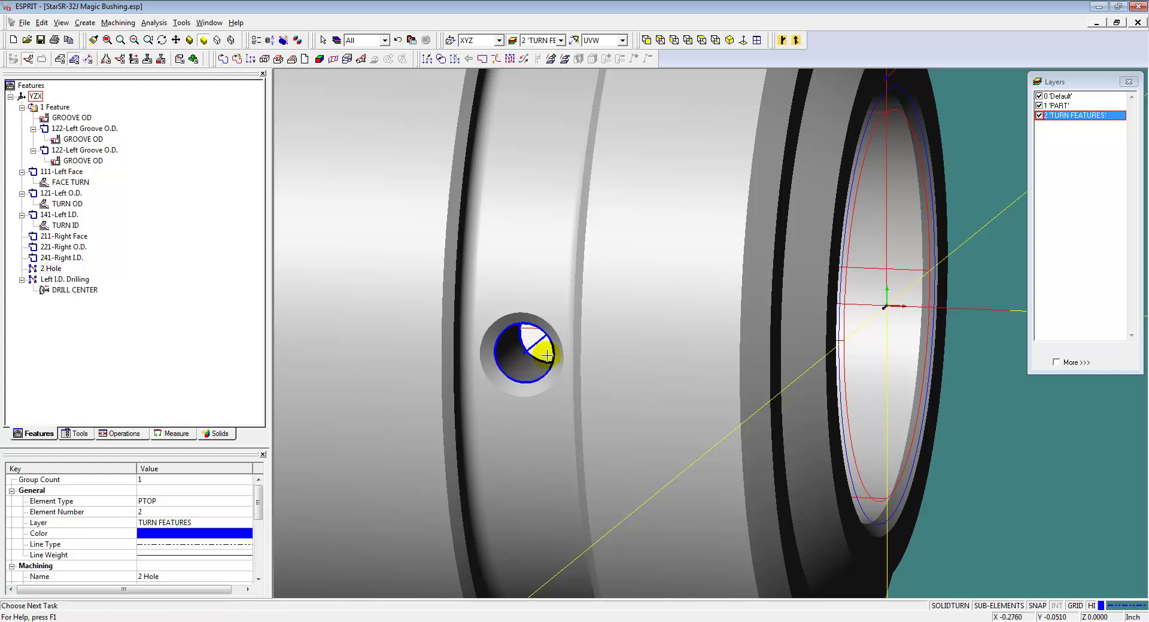
pyautogui.click(51, 268)
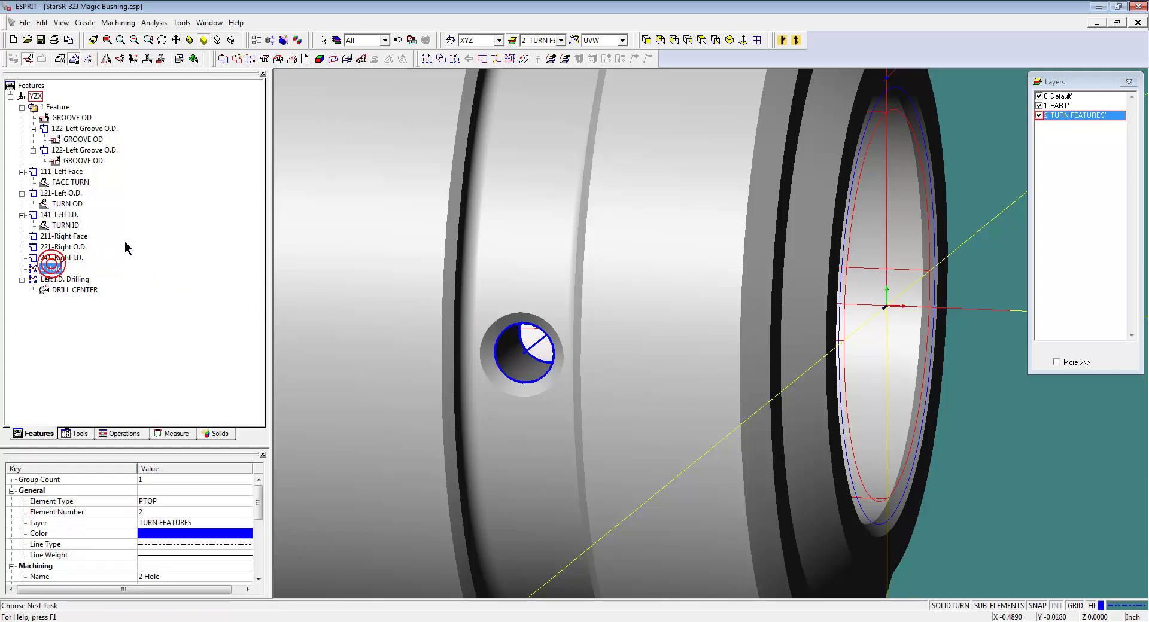
# Add a drilling operation to 2 Hole loaded from CROSS SPOT DRILL MAIN.prc.
pyautogui.click(134, 59)
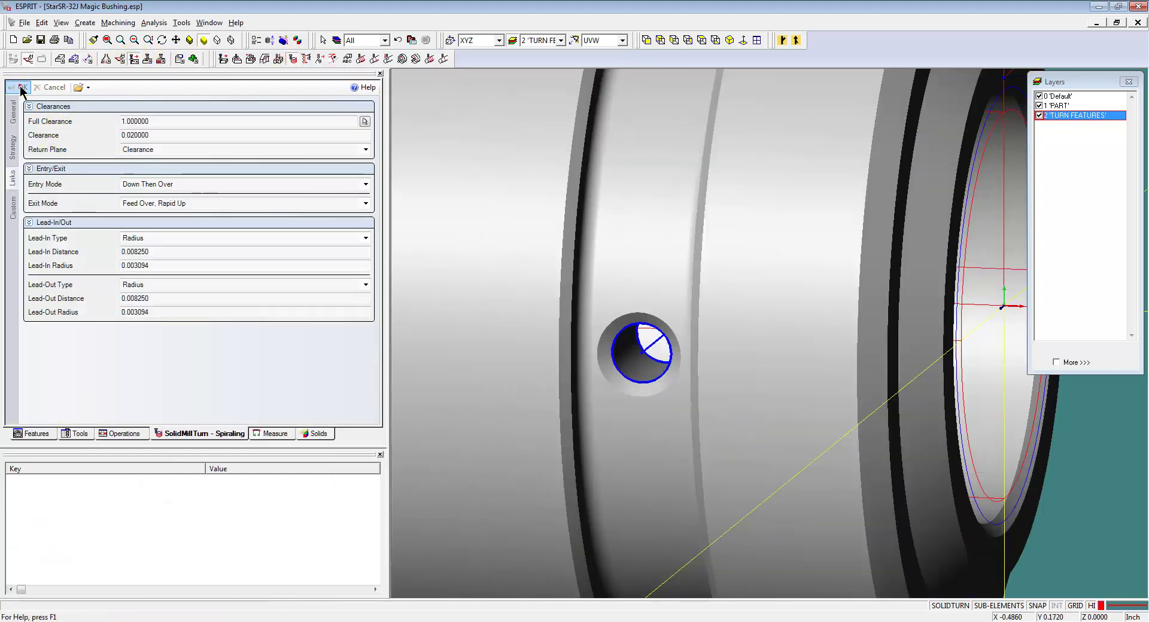
pyautogui.click(19, 87)
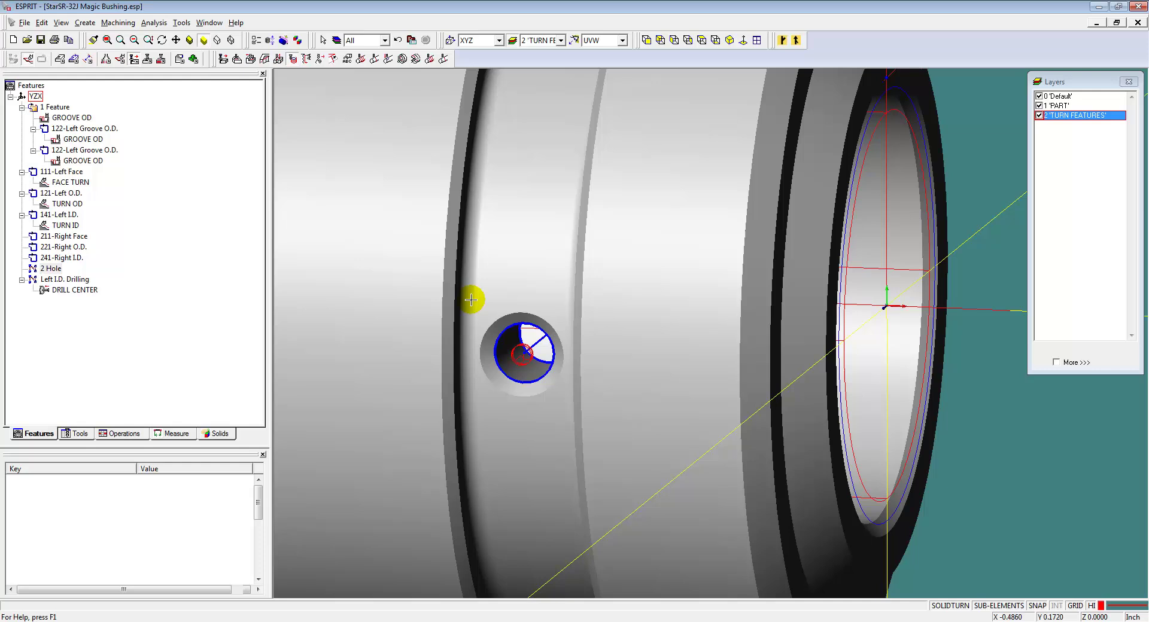
pyautogui.scroll(-2, 470, 294)
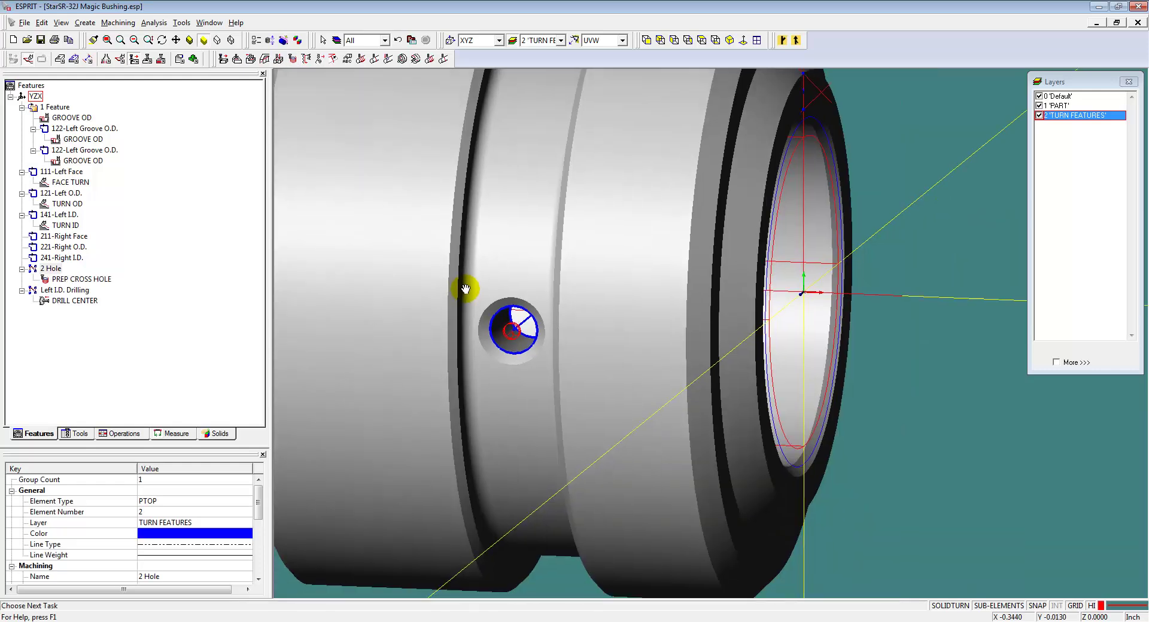
pyautogui.click(60, 269)
pyautogui.click(279, 60)
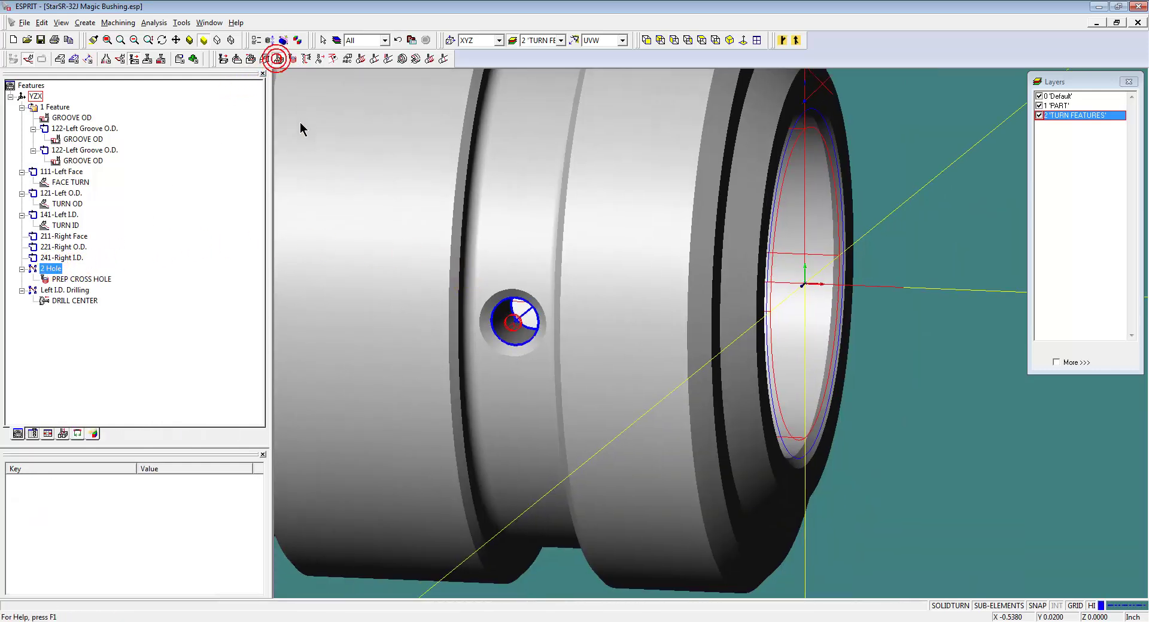
pyautogui.click(78, 87)
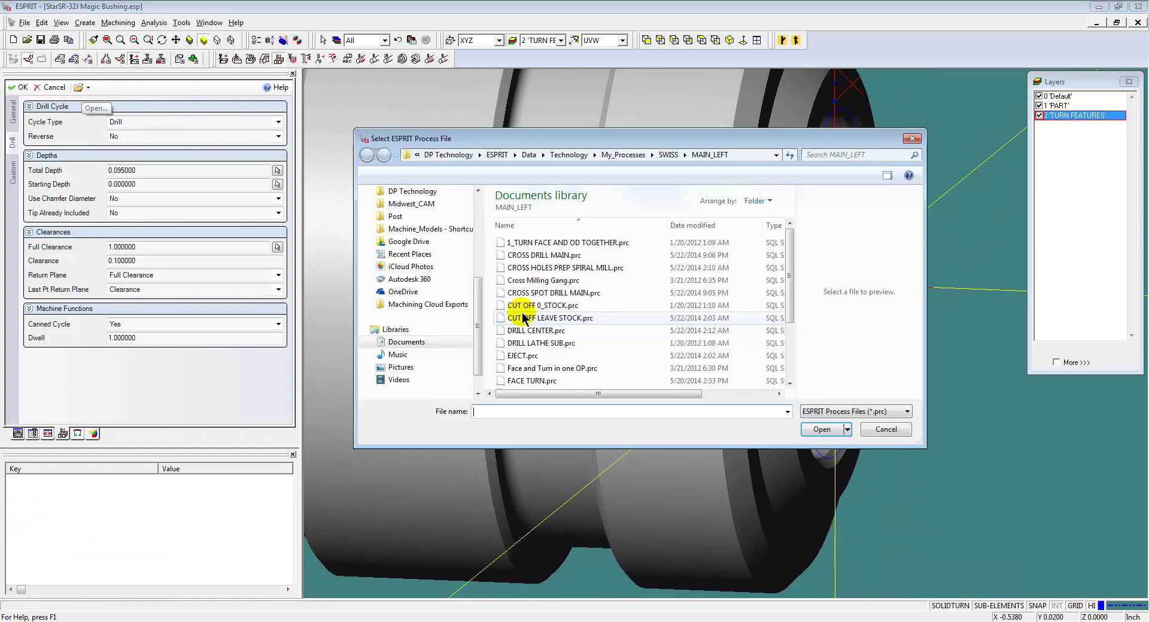
pyautogui.doubleClick(551, 293)
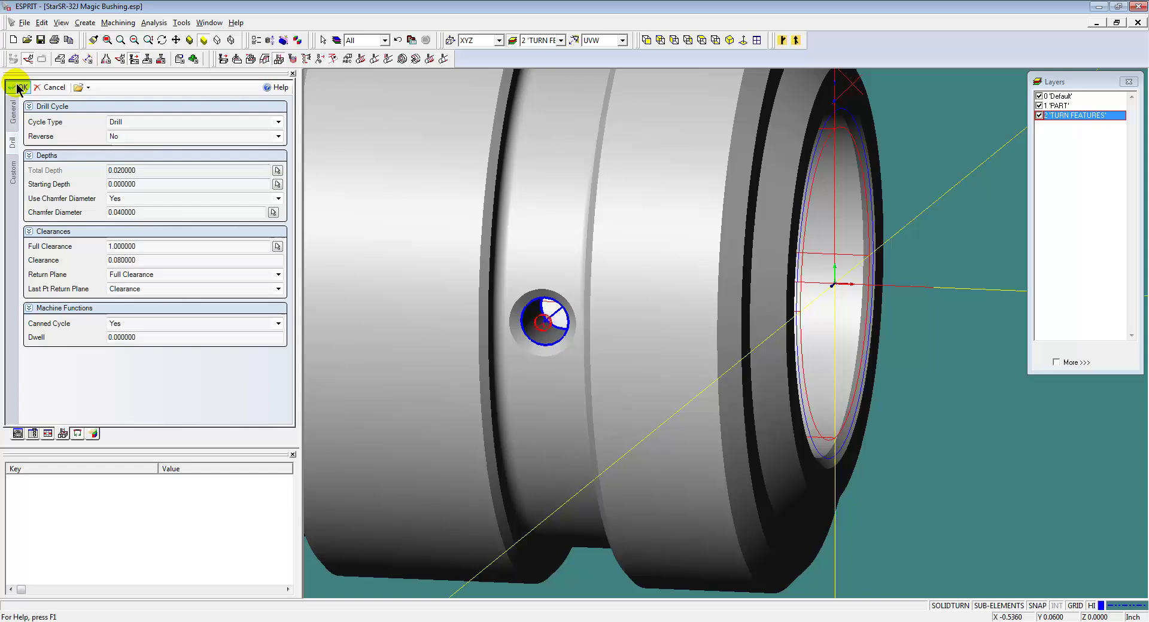
pyautogui.click(18, 88)
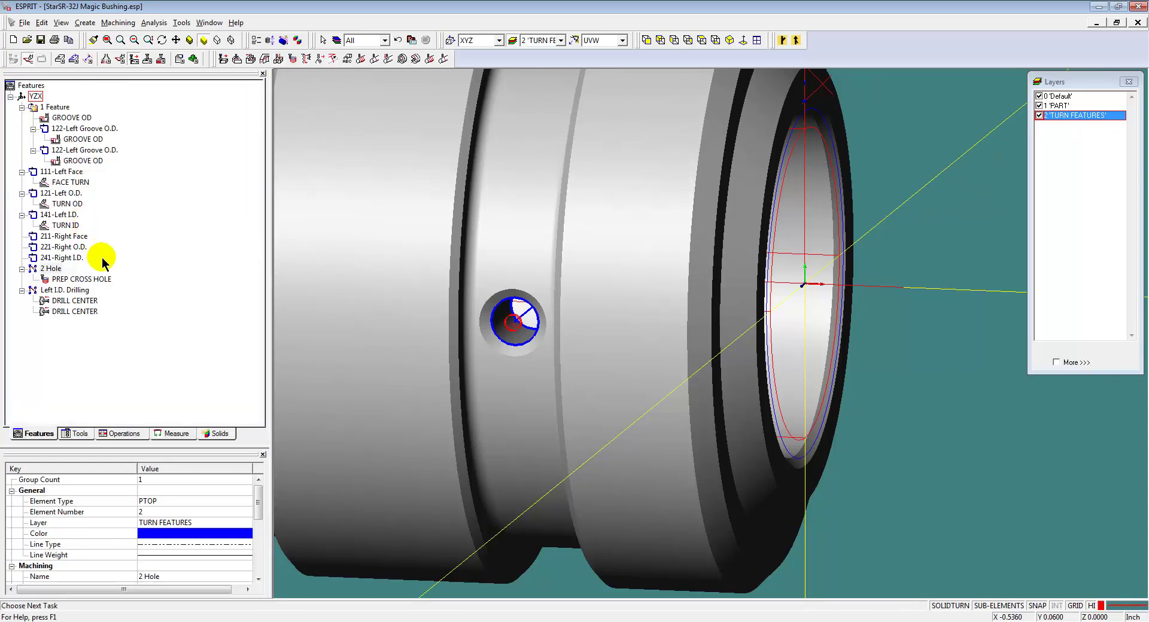
# Start another drilling operation on 2 Hole from CROSS DRILL MAIN.prc.
pyautogui.click(278, 60)
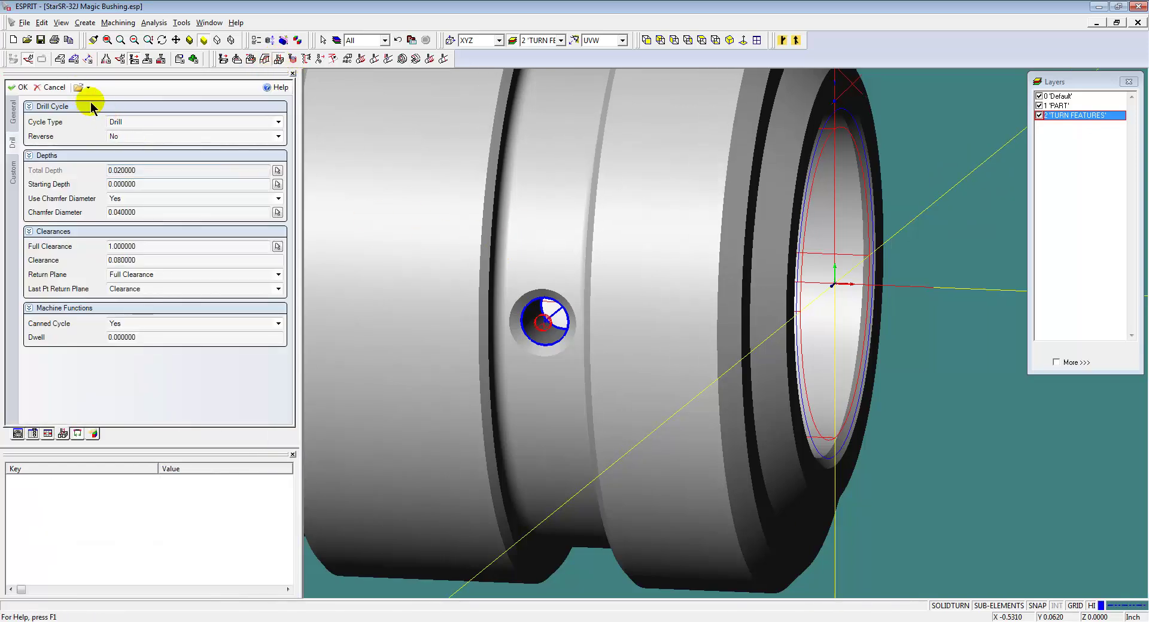
pyautogui.click(79, 88)
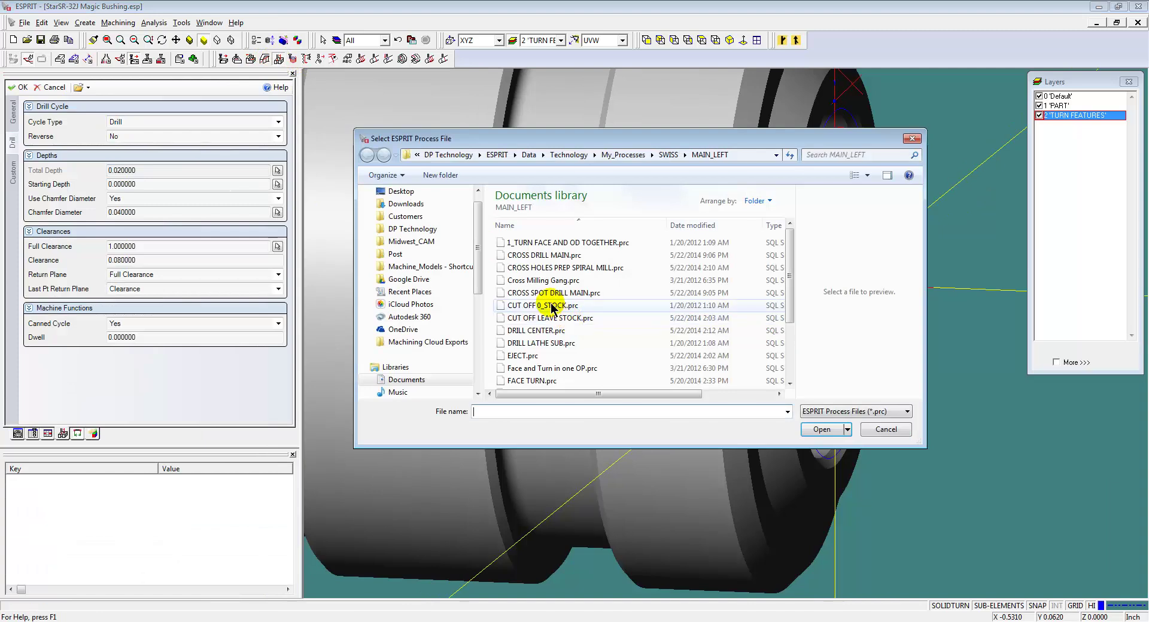
pyautogui.doubleClick(545, 256)
# Use the .04 DRILL 1.2MM tool with 0.095 total depth and dwell 1, and confirm.
pyautogui.click(10, 119)
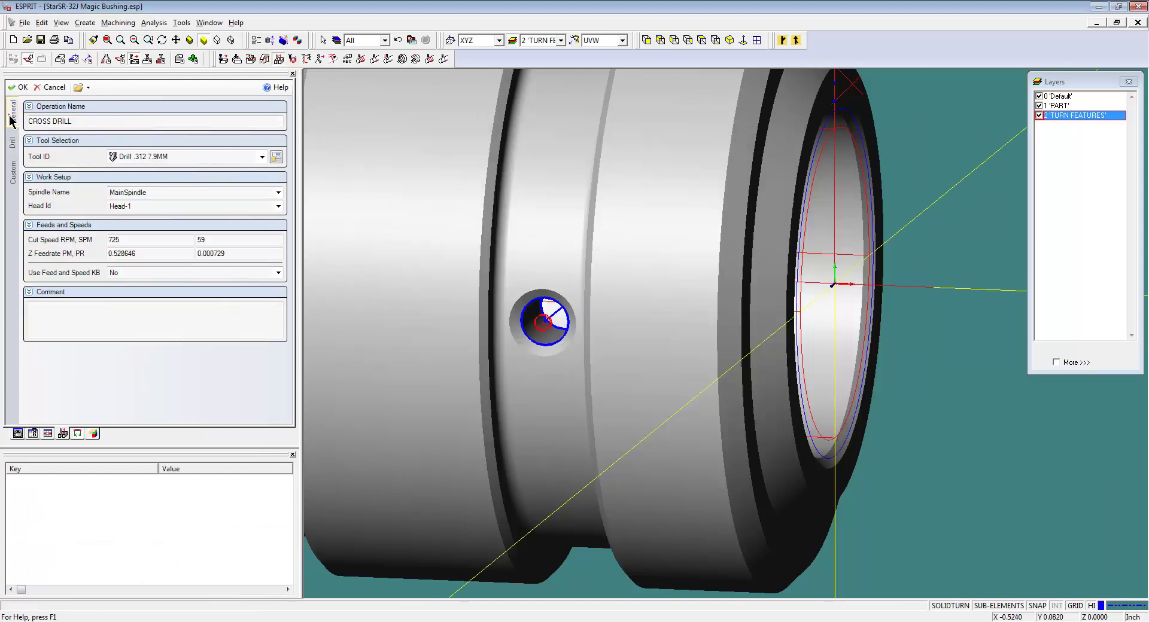
pyautogui.click(154, 159)
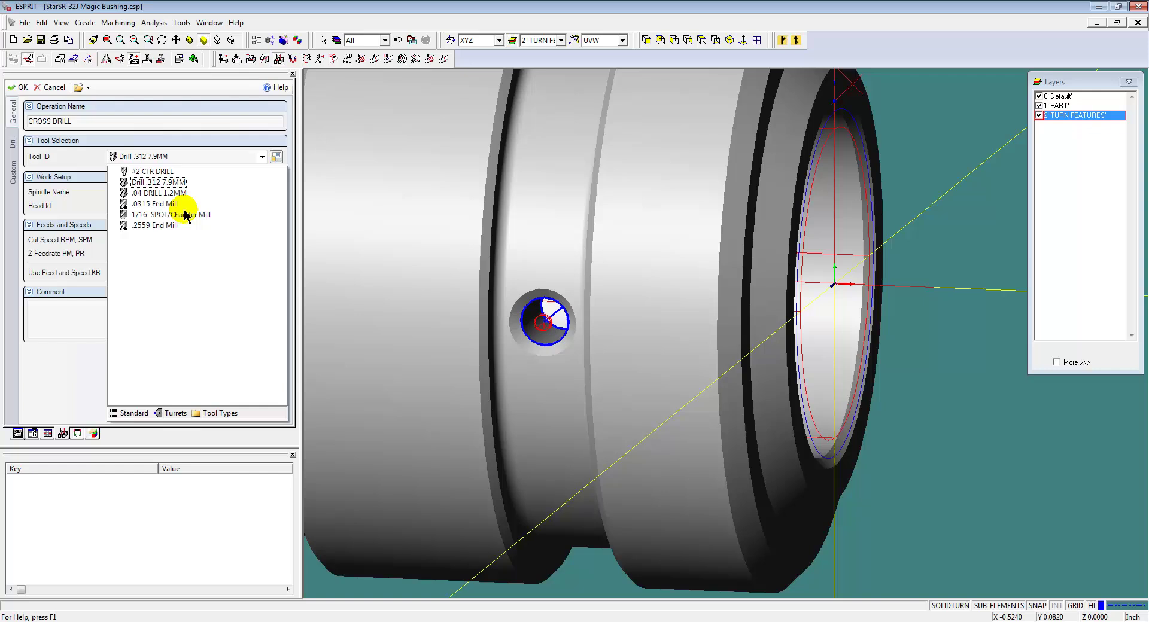
pyautogui.click(156, 193)
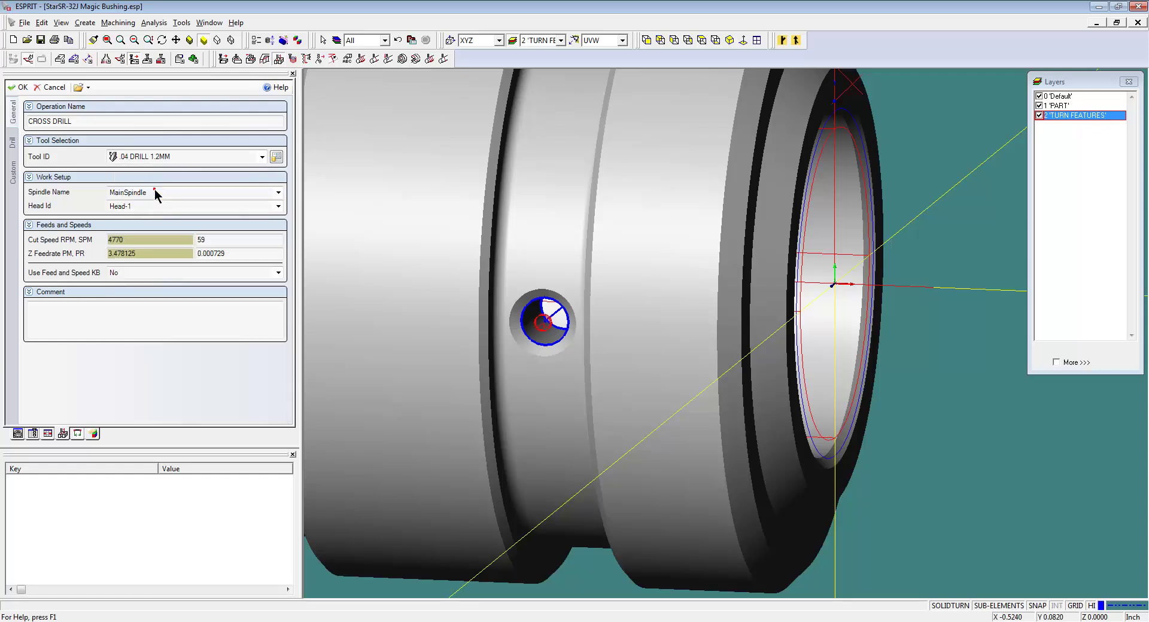
pyautogui.click(13, 141)
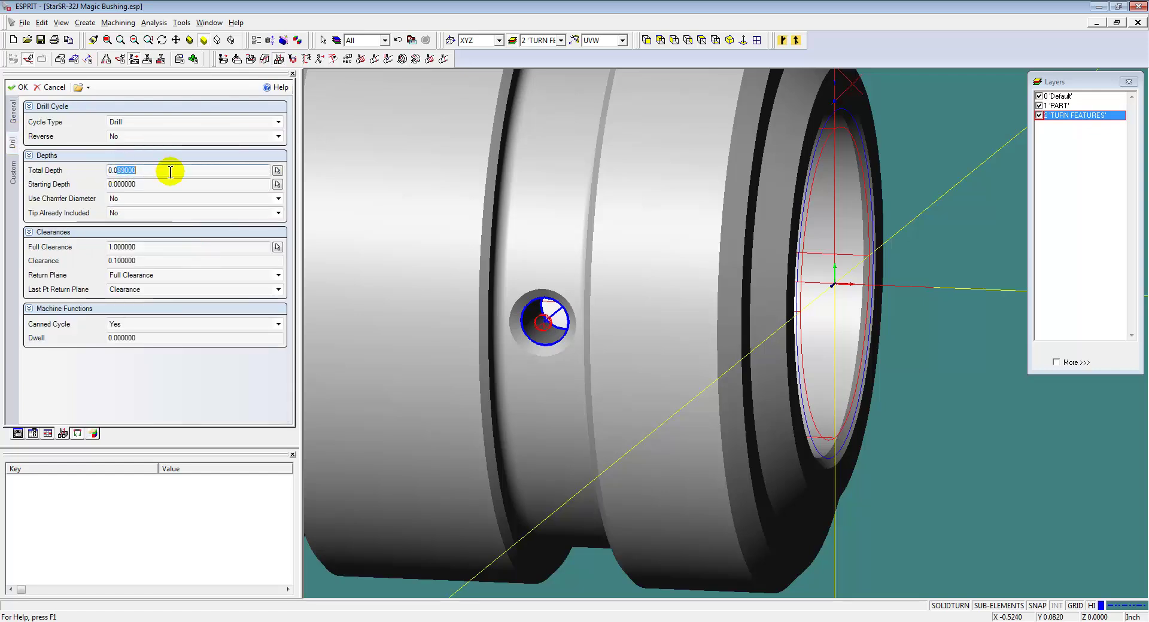
pyautogui.write('9')
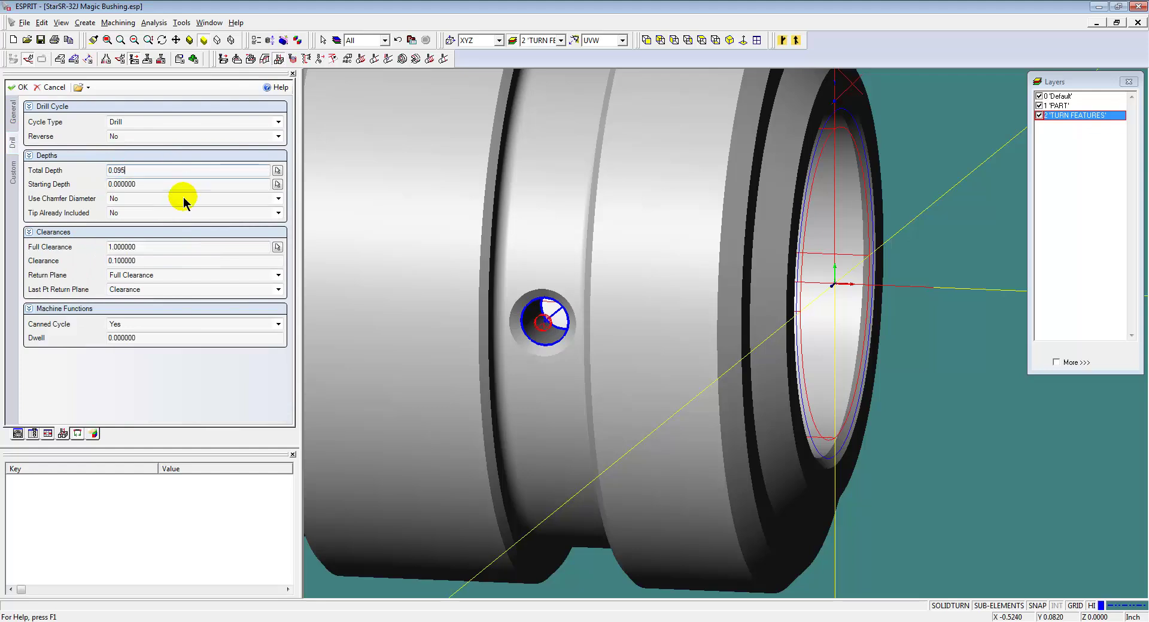
pyautogui.click(90, 337)
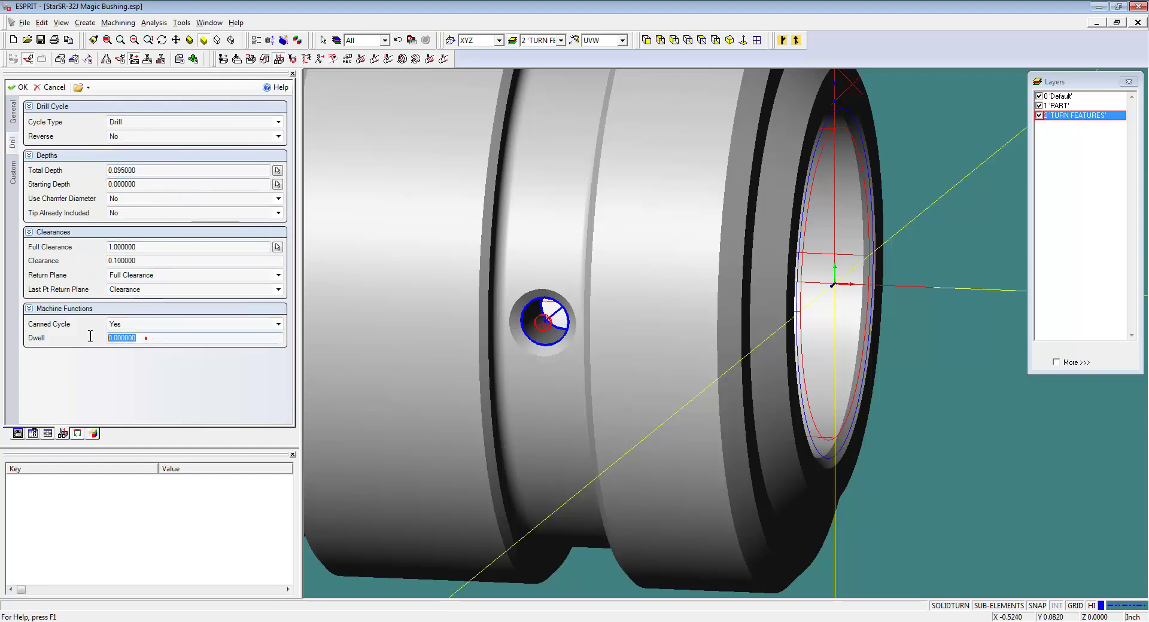
pyautogui.write('1')
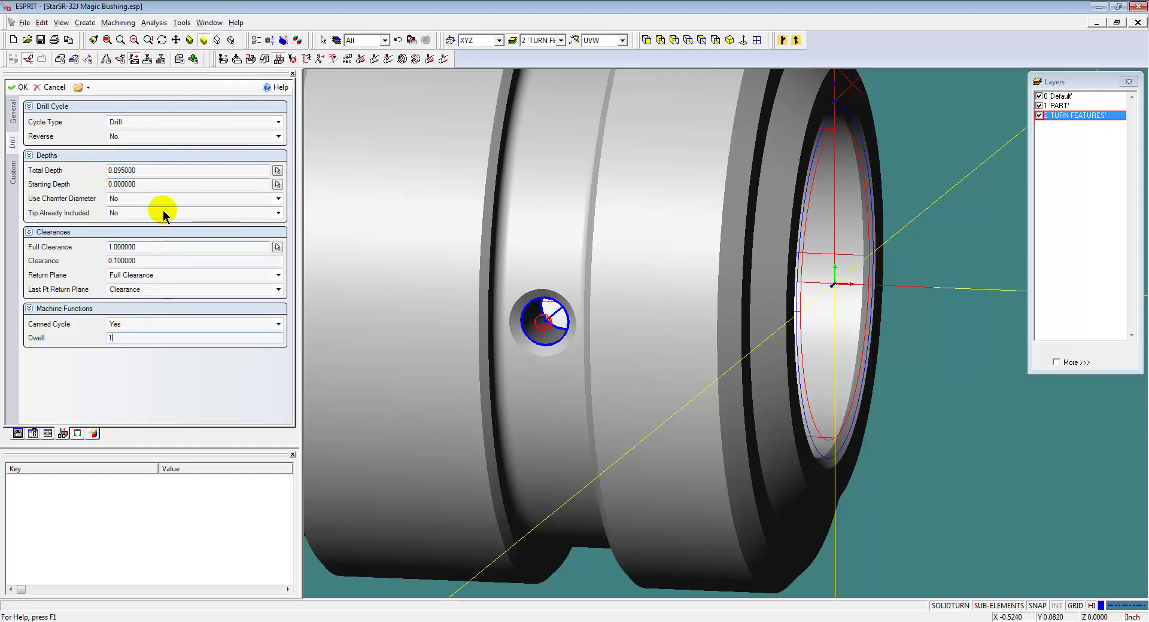
pyautogui.click(123, 214)
pyautogui.click(24, 88)
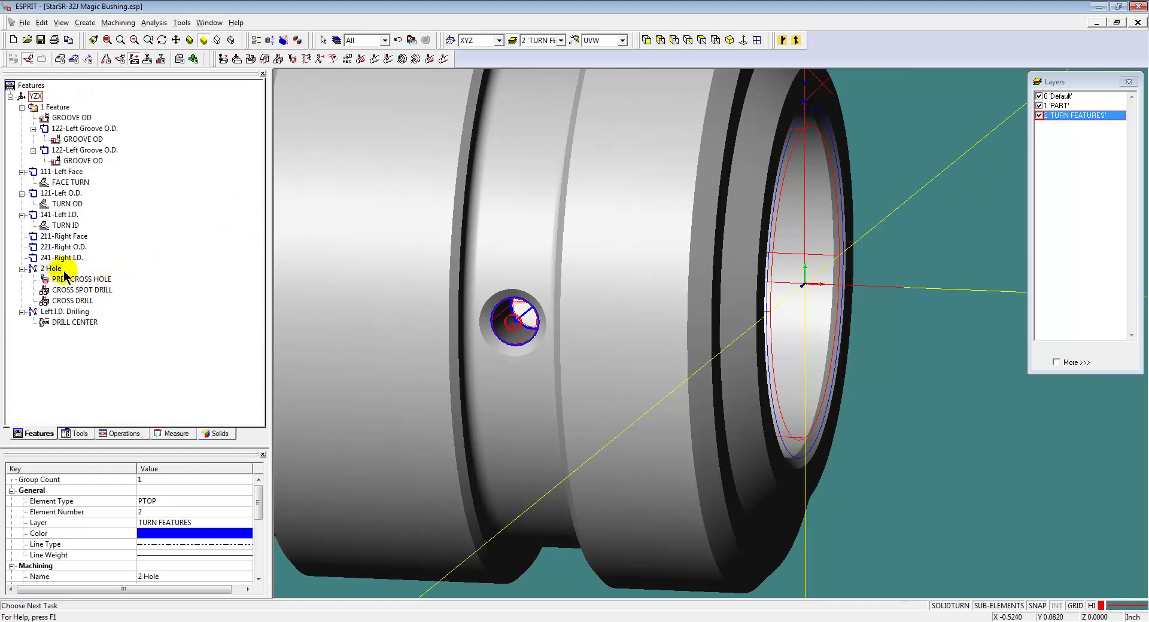
# Create the 11 Chain profile feature from the cross hole's edge.
pyautogui.click(70, 58)
pyautogui.click(279, 58)
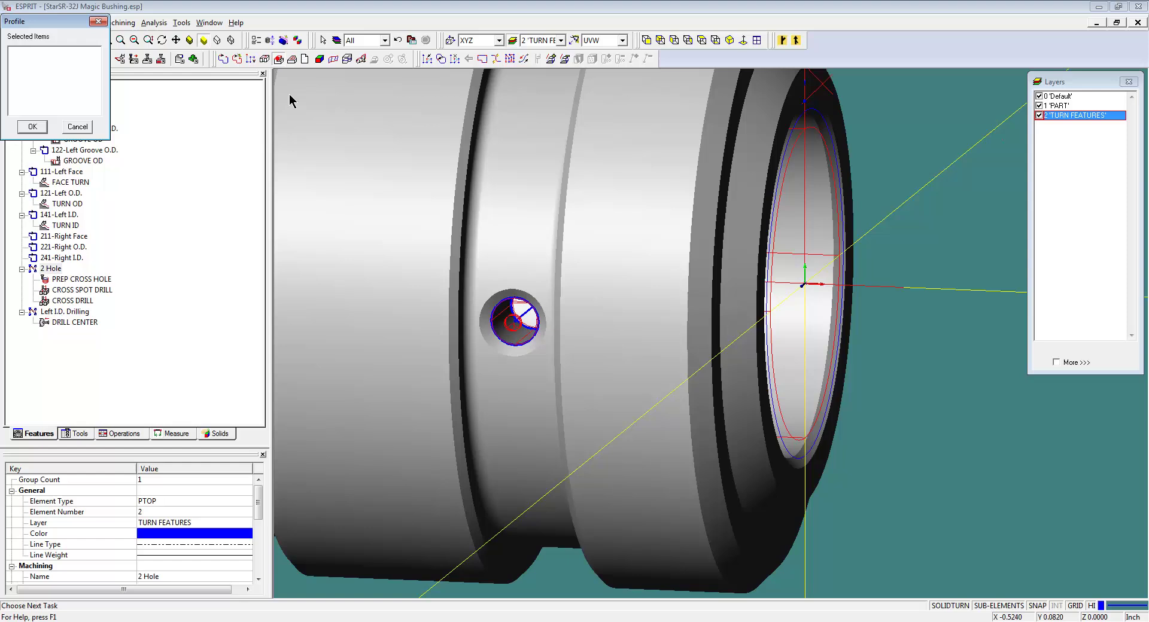
pyautogui.click(499, 276)
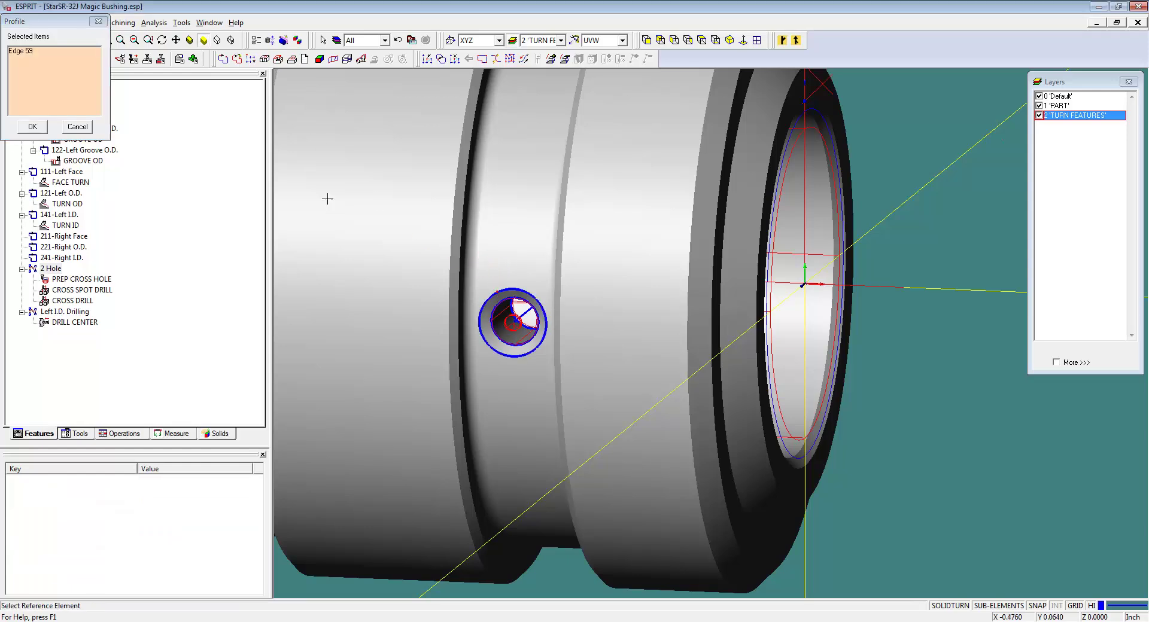
pyautogui.click(27, 127)
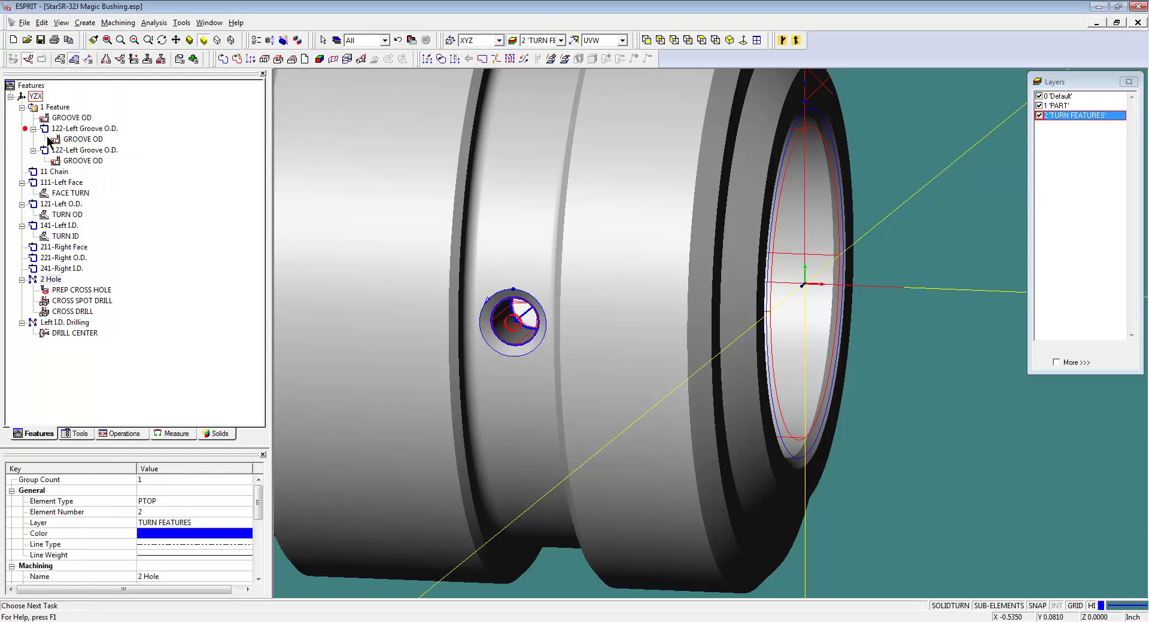
pyautogui.click(54, 171)
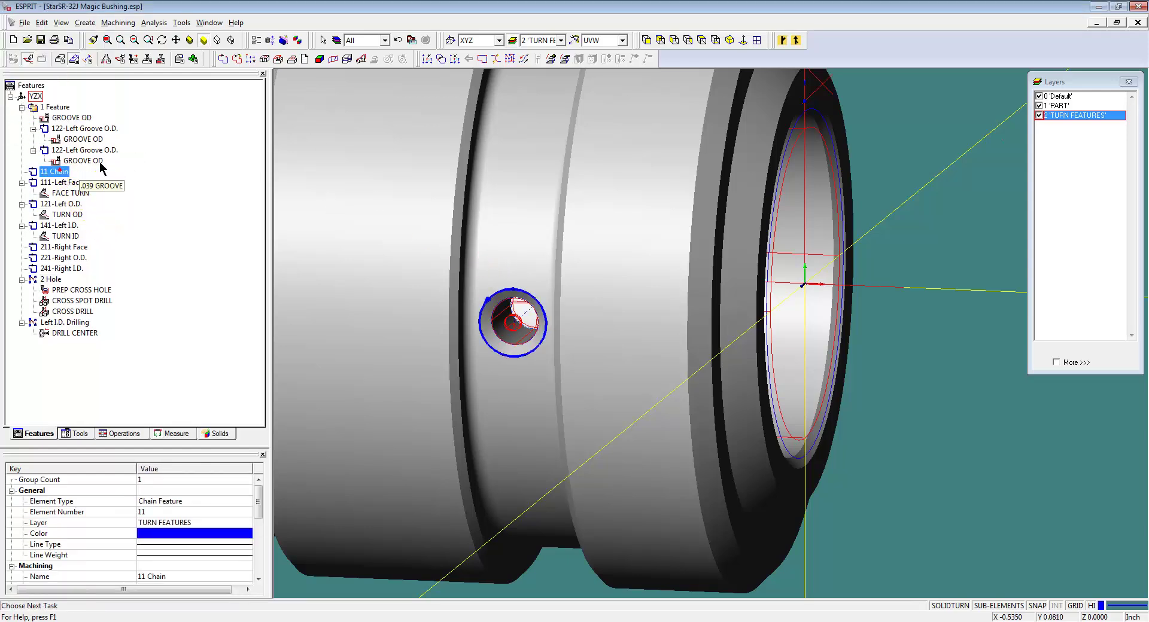
# Start a SolidMillTurn contouring operation on 11 Chain and review its General settings.
pyautogui.click(132, 58)
pyautogui.click(251, 58)
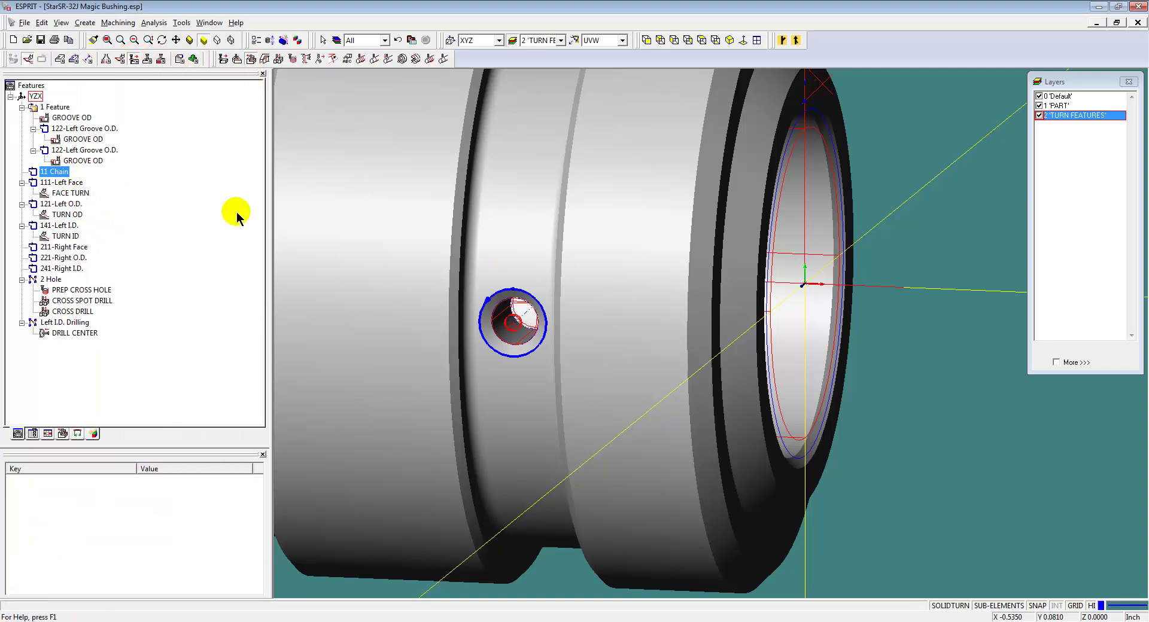
pyautogui.click(14, 113)
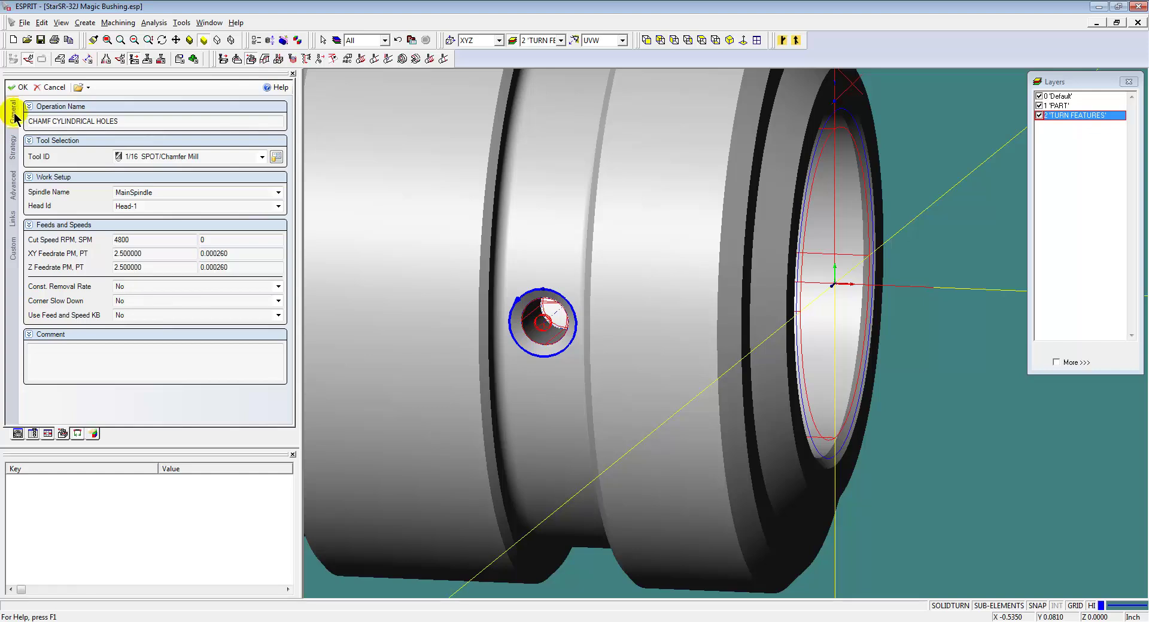
# Confirm the CHAMF CYLINDRICAL HOLES operation and pan to view the part.
pyautogui.click(13, 90)
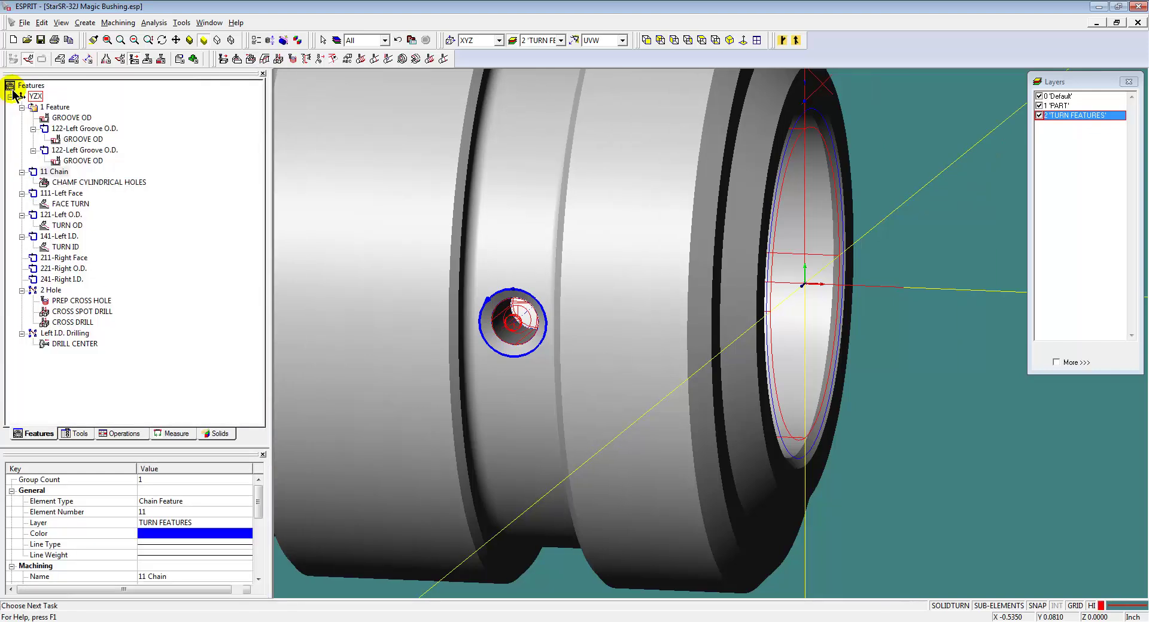
pyautogui.click(81, 181)
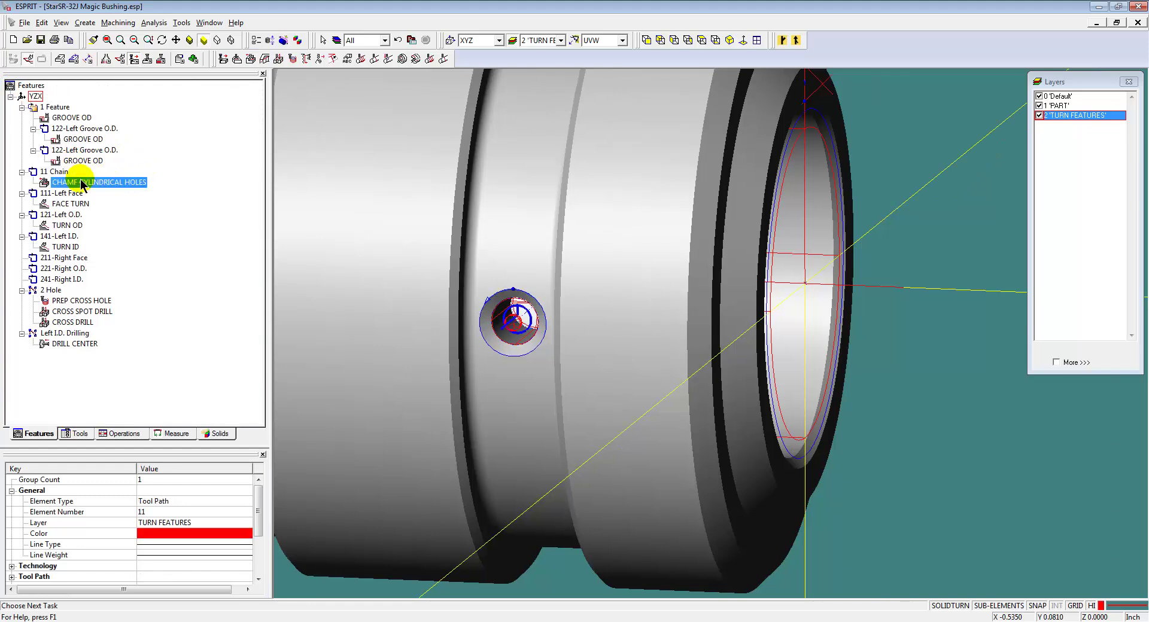
pyautogui.scroll(-3, 443, 269)
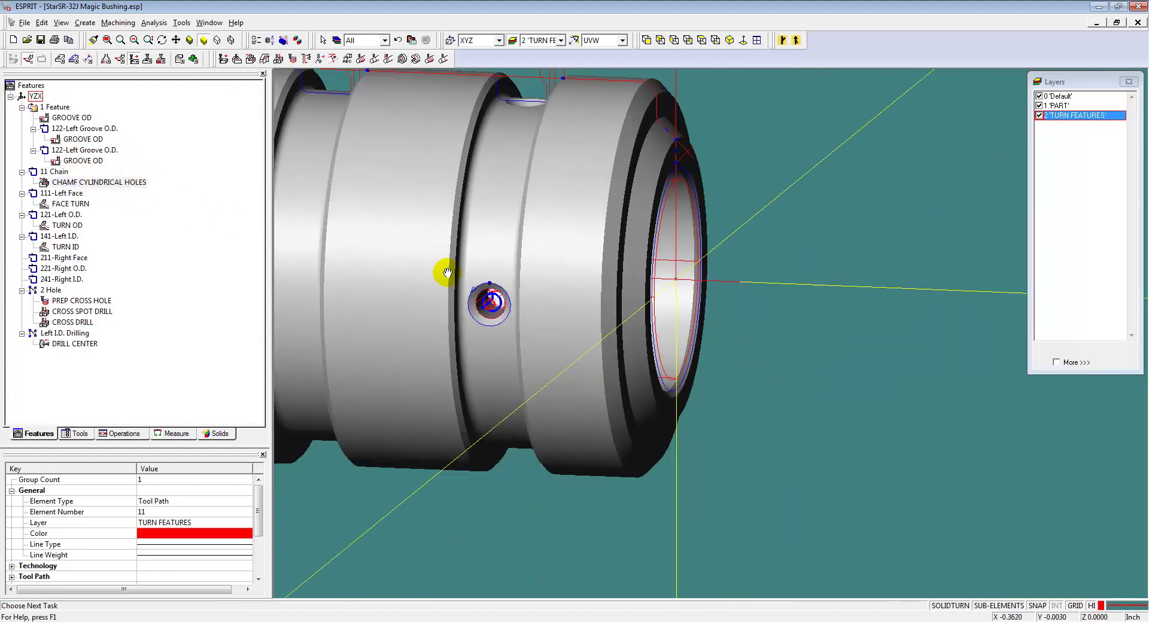
pyautogui.moveTo(443, 269); pyautogui.dragTo(517, 286, button='middle')
# In the Operations list, select PREP CROSS HOLE, CROSS SPOT DRILL and CROSS DRILL.
pyautogui.click(122, 434)
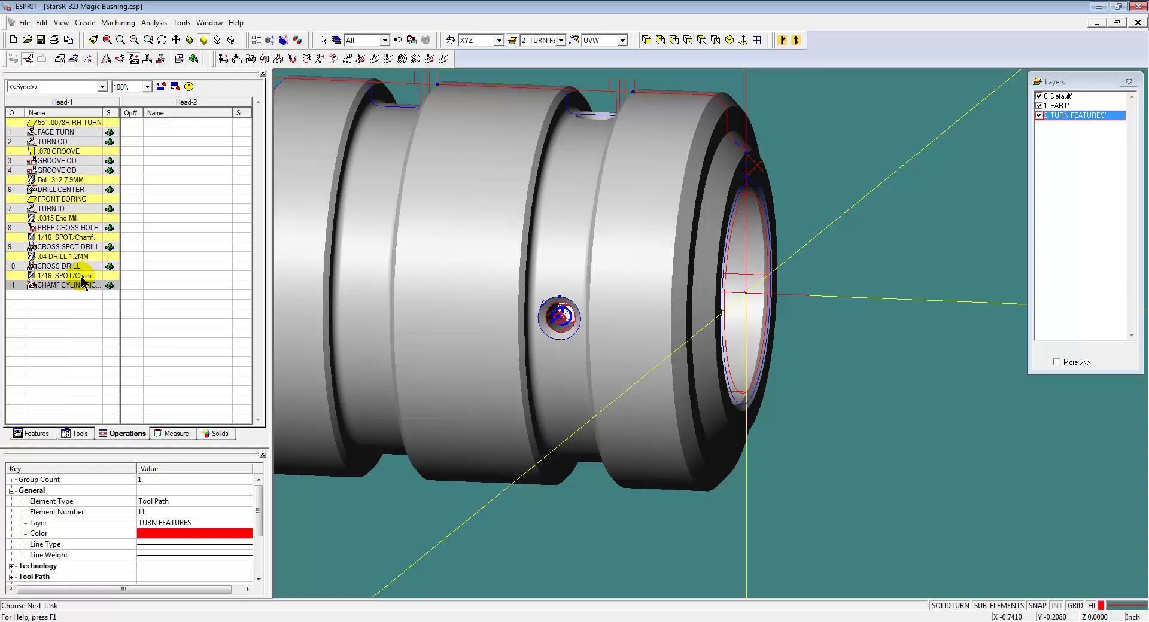
pyautogui.keyDown('ctrl'); pyautogui.click(70, 228); pyautogui.keyUp('ctrl')
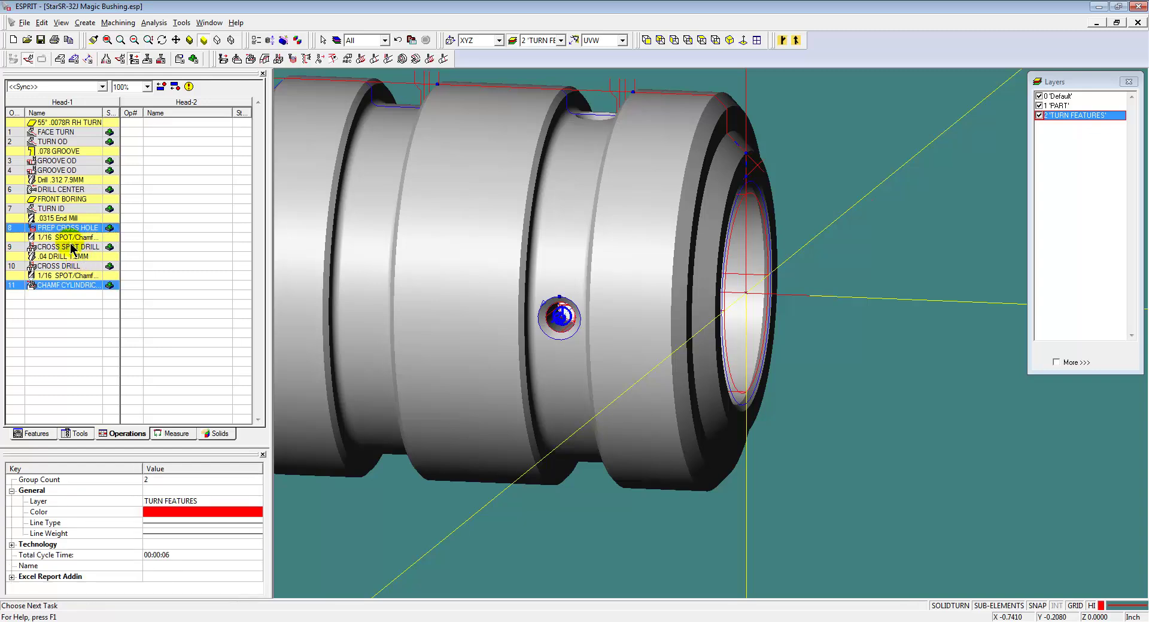
pyautogui.keyDown('ctrl'); pyautogui.click(71, 247); pyautogui.keyUp('ctrl')
pyautogui.keyDown('ctrl'); pyautogui.click(77, 266); pyautogui.keyUp('ctrl')
# Rotate-copy the selected cross-hole operations 3 times about the part axis, creating operations 12–23.
pyautogui.rightClick(826, 257)
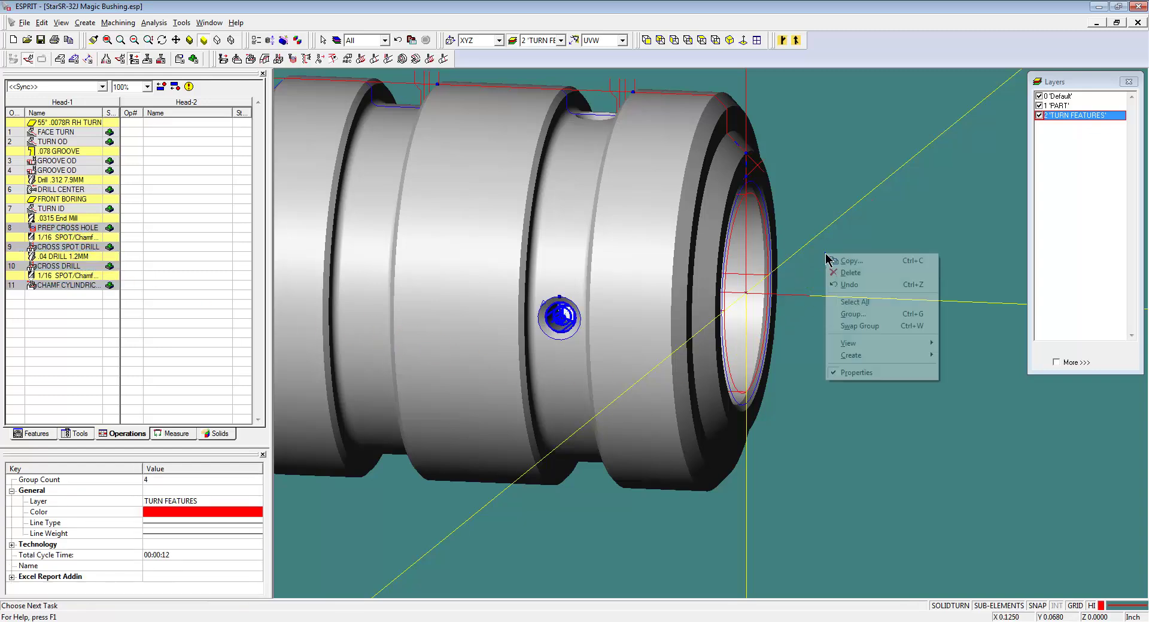
pyautogui.click(845, 261)
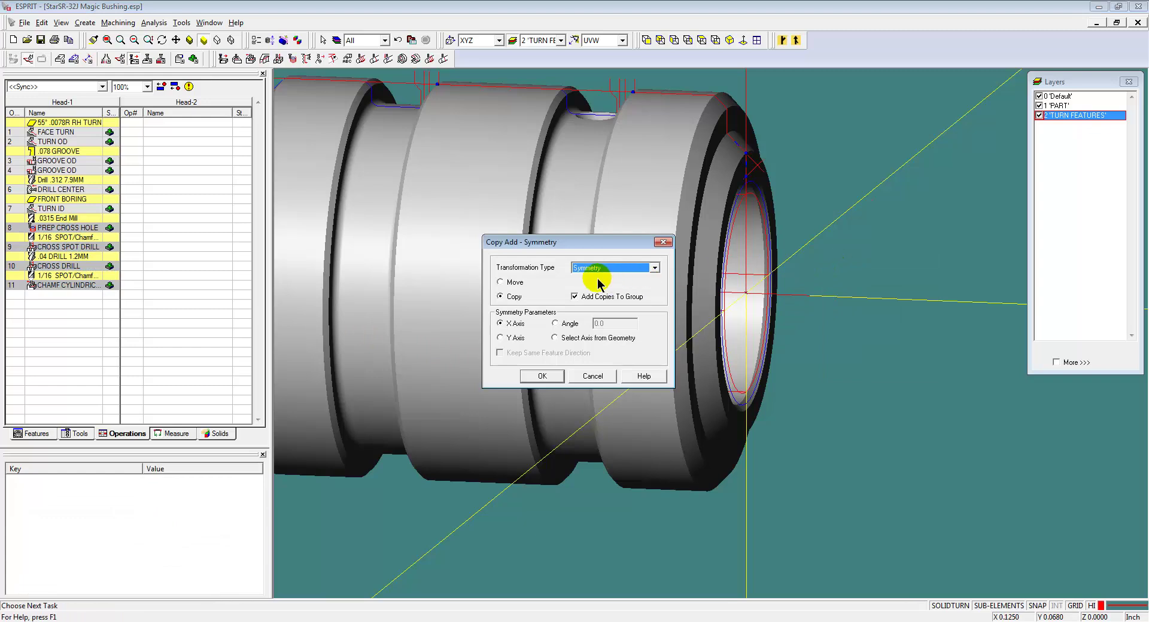
pyautogui.scroll(2, 599, 284)
pyautogui.doubleClick(649, 282)
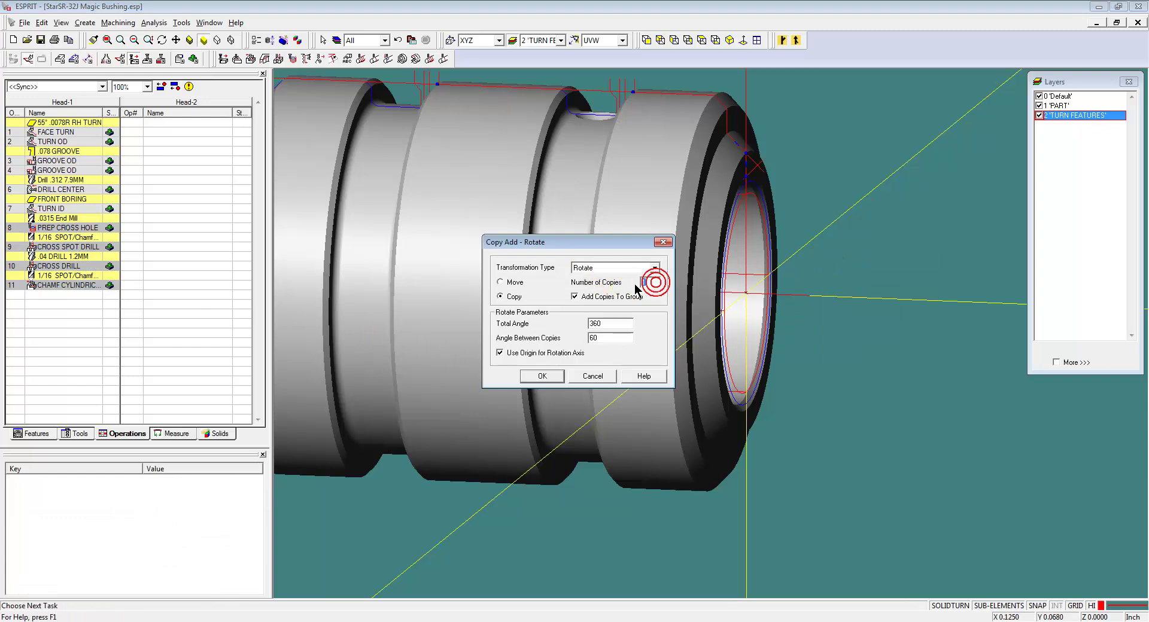
pyautogui.write('3')
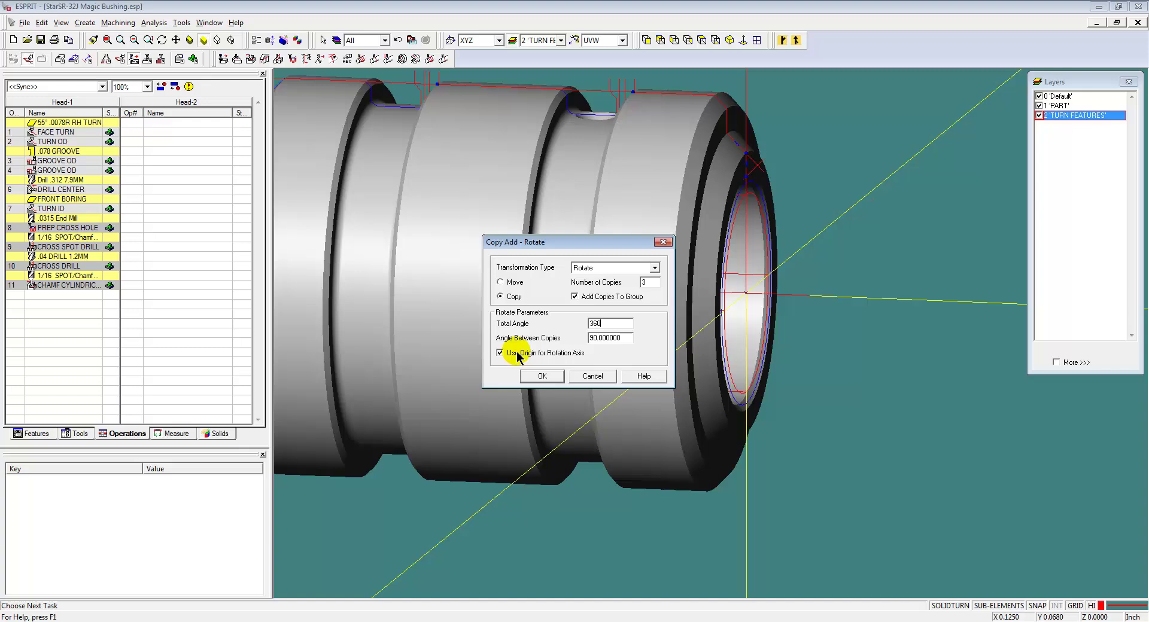
pyautogui.click(542, 376)
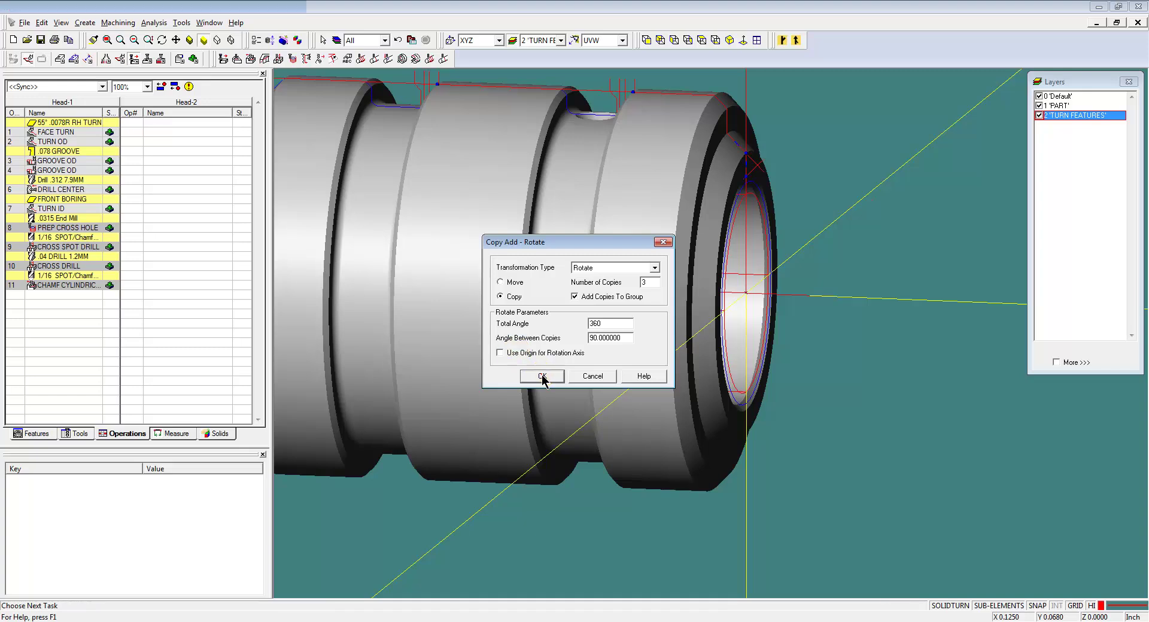
pyautogui.click(836, 299)
pyautogui.click(705, 331)
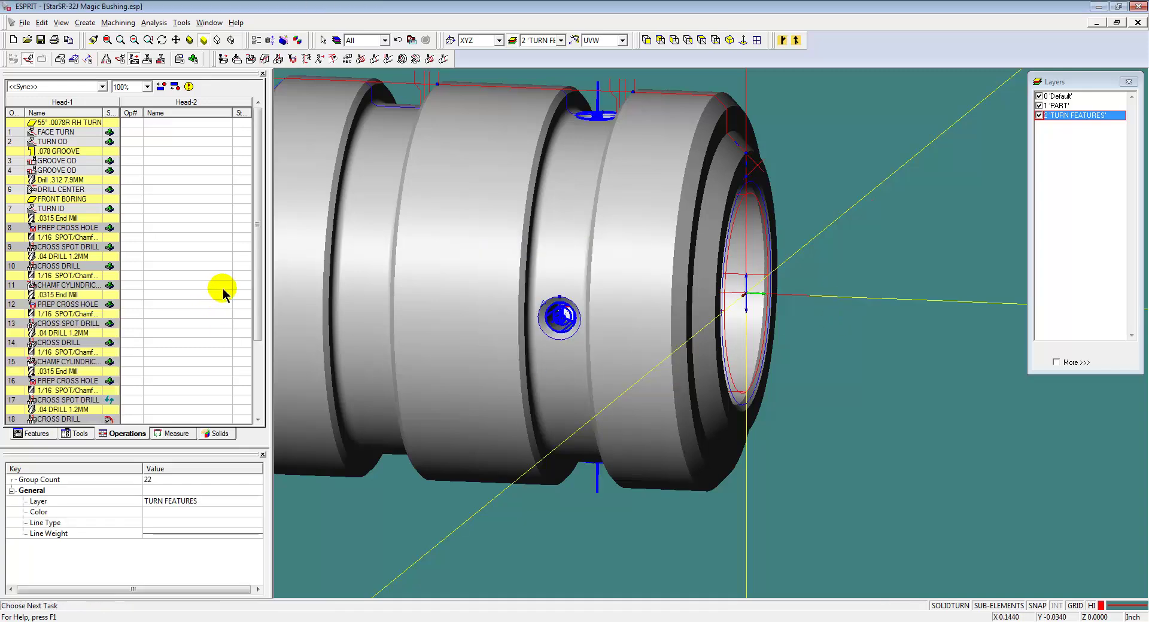
pyautogui.moveTo(254, 272); pyautogui.dragTo(246, 354)
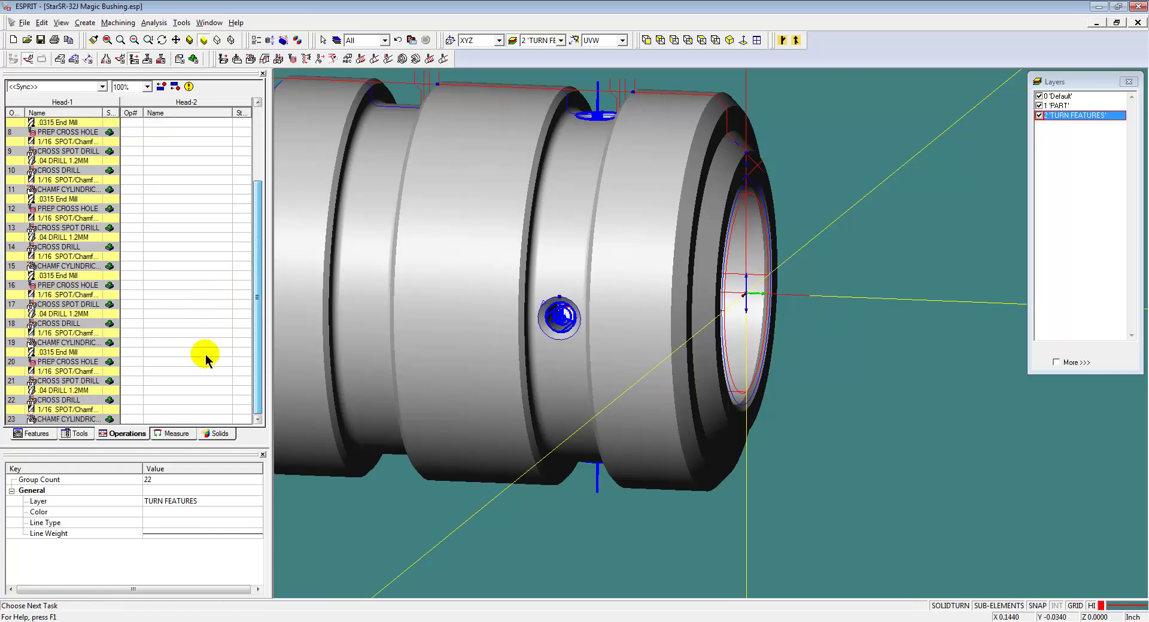
# Move the three copied PREP CROSS HOLE operations up under operation 8.
pyautogui.click(53, 363)
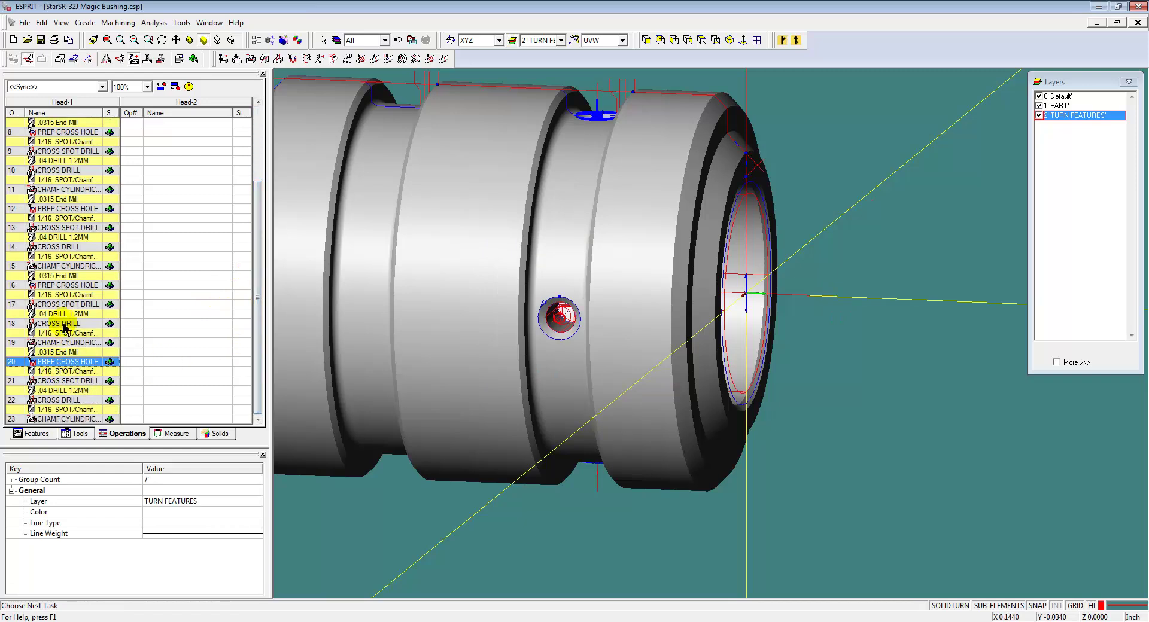
pyautogui.keyDown('ctrl'); pyautogui.click(62, 285); pyautogui.keyUp('ctrl')
pyautogui.keyDown('ctrl'); pyautogui.click(58, 210); pyautogui.keyUp('ctrl')
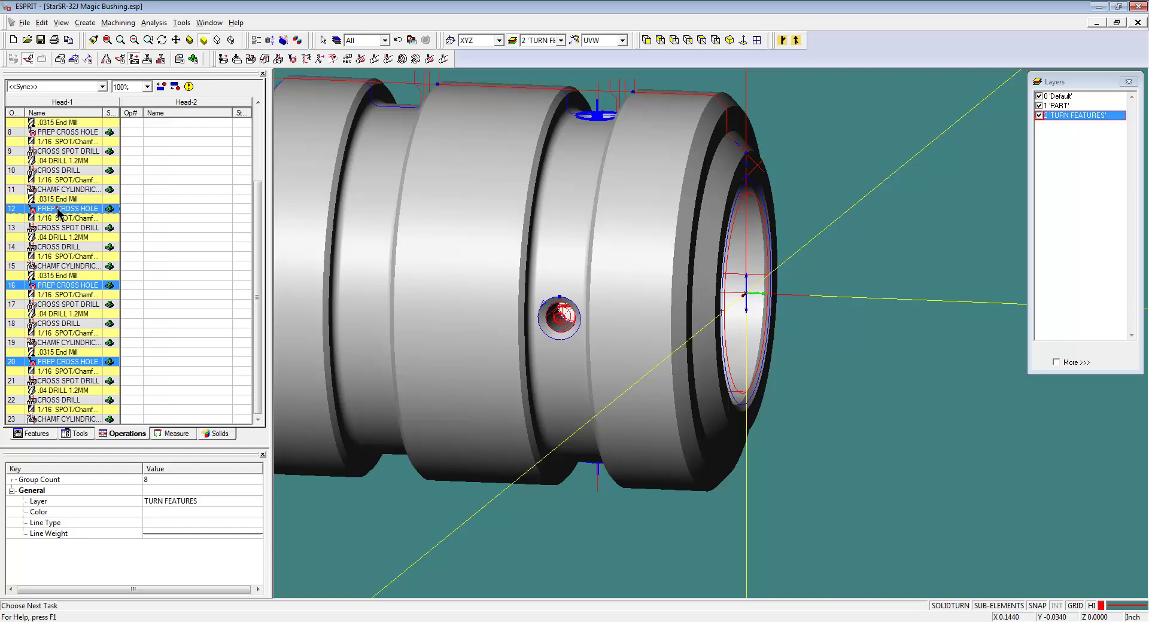
pyautogui.moveTo(58, 209); pyautogui.dragTo(59, 144)
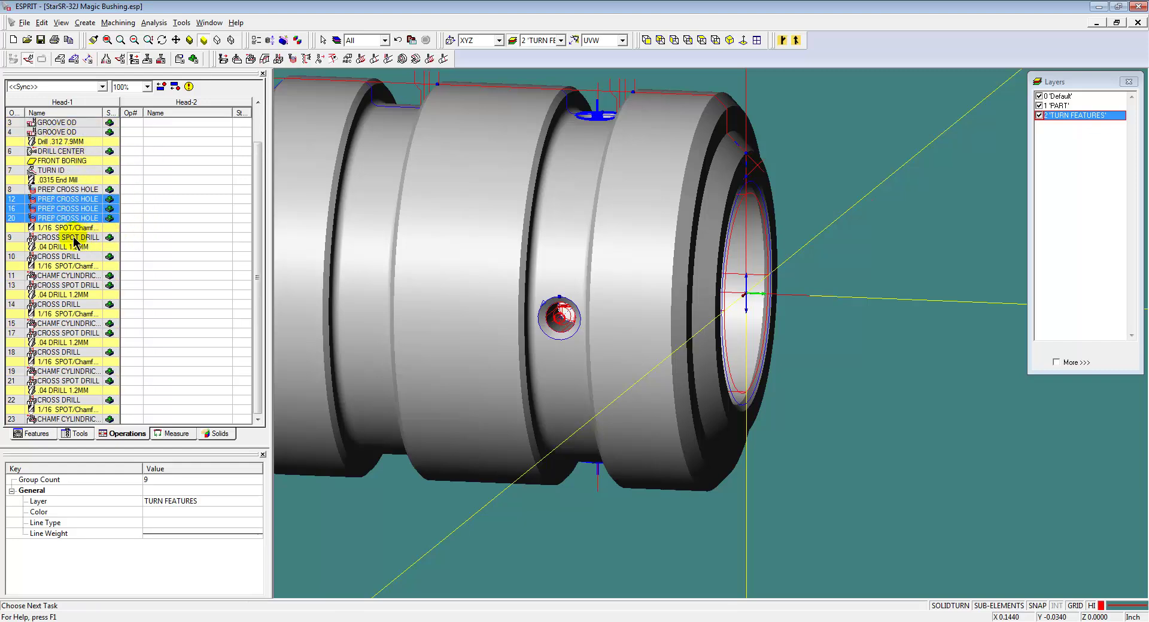
# Move CROSS SPOT DRILL operations 13, 17 and 21 under operation 9.
pyautogui.click(78, 286)
pyautogui.keyDown('ctrl'); pyautogui.click(80, 331); pyautogui.keyUp('ctrl')
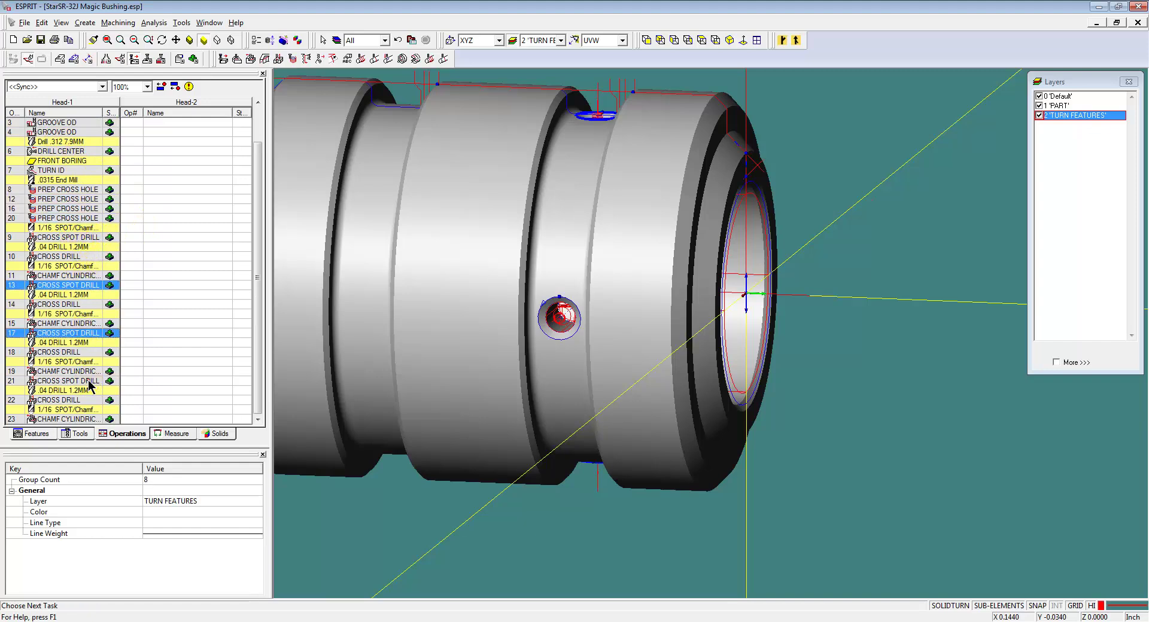
pyautogui.keyDown('ctrl'); pyautogui.click(90, 382); pyautogui.keyUp('ctrl')
pyautogui.moveTo(85, 290); pyautogui.dragTo(85, 249)
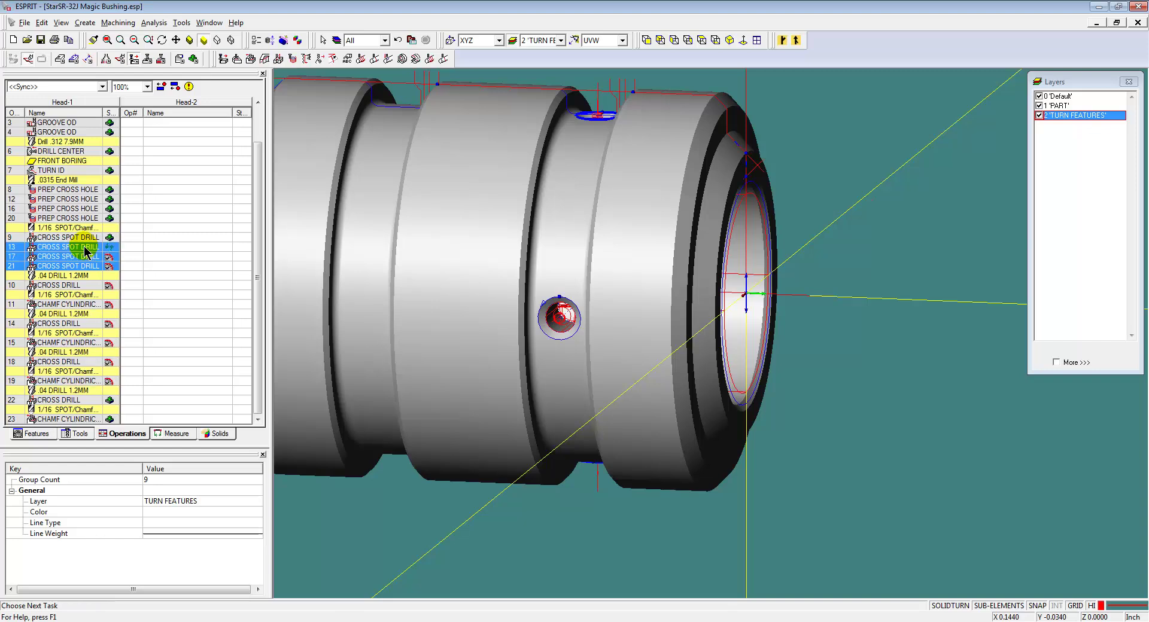
# Move CROSS DRILL operations 14, 18 and 22 under operation 10.
pyautogui.click(71, 402)
pyautogui.keyDown('ctrl'); pyautogui.click(75, 362); pyautogui.keyUp('ctrl')
pyautogui.keyDown('ctrl'); pyautogui.click(78, 324); pyautogui.keyUp('ctrl')
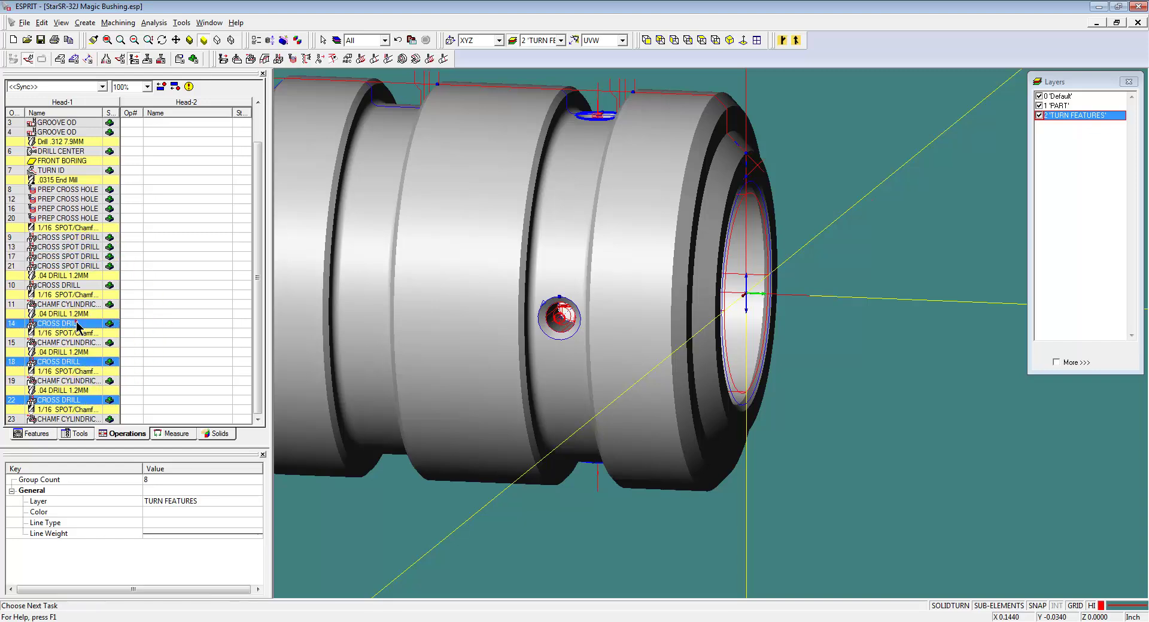
pyautogui.moveTo(80, 293); pyautogui.dragTo(81, 292)
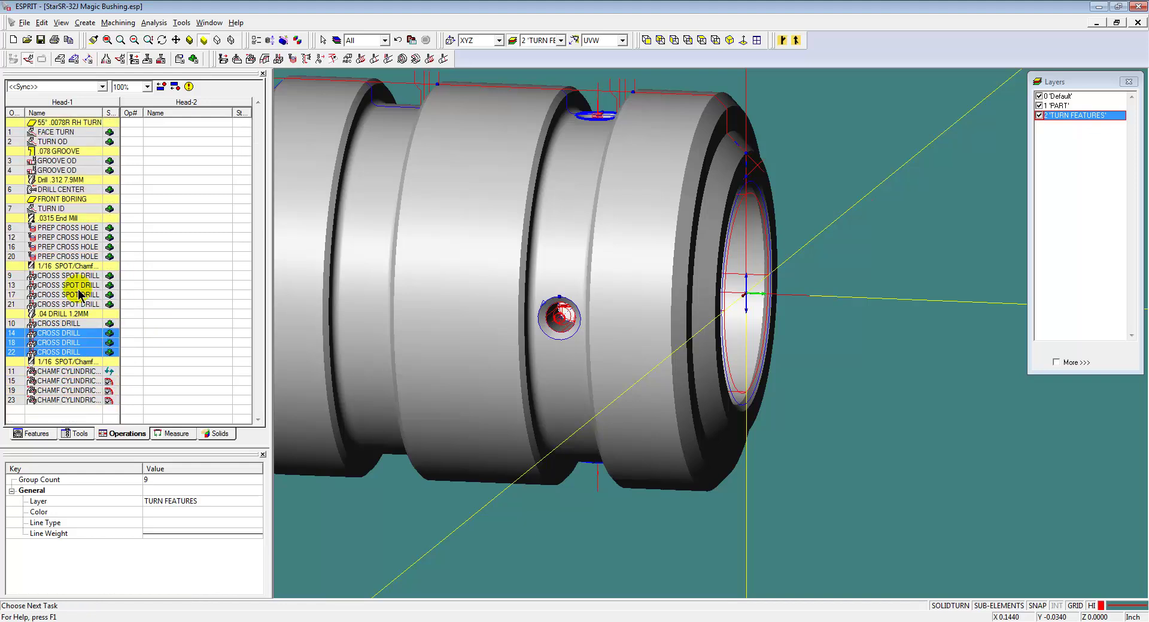
pyautogui.scroll(-2, 379, 315)
pyautogui.scroll(-1, 380, 315)
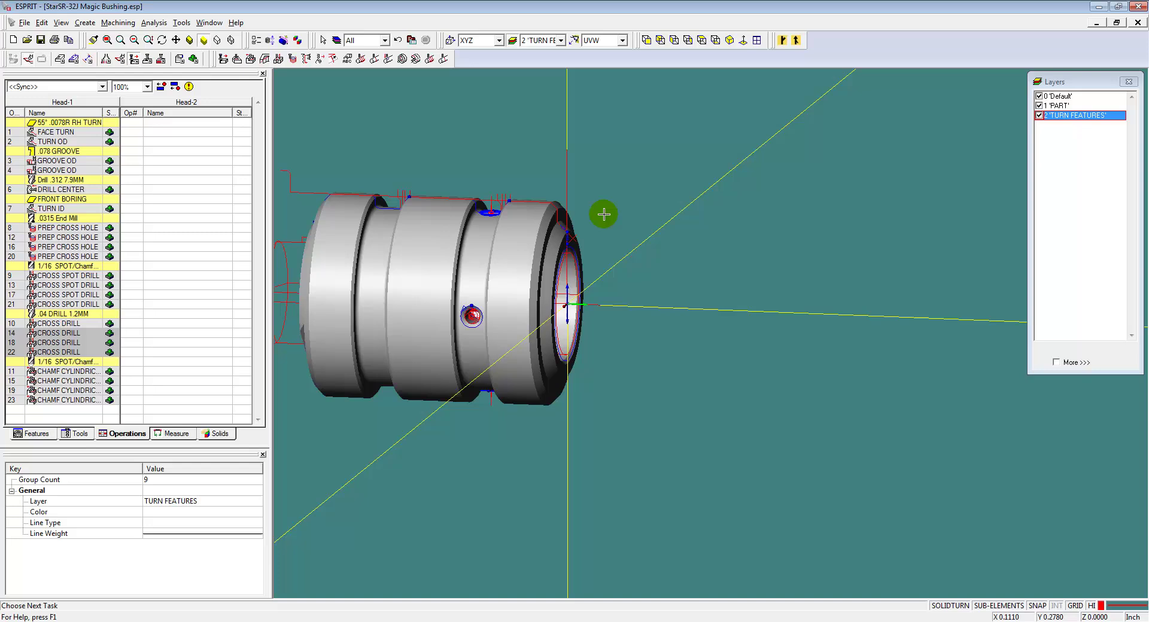
# Add a Part Pickup operation on Head-2, placed after operation 23 with a Sync.
pyautogui.click(120, 60)
pyautogui.click(366, 101)
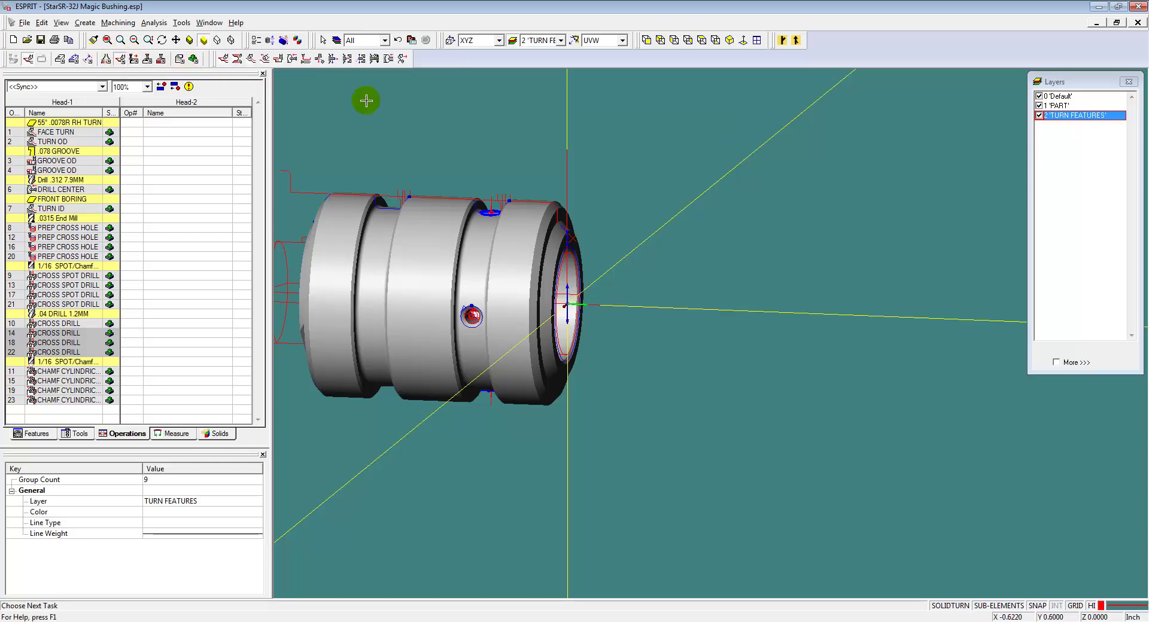
pyautogui.click(346, 59)
pyautogui.click(20, 87)
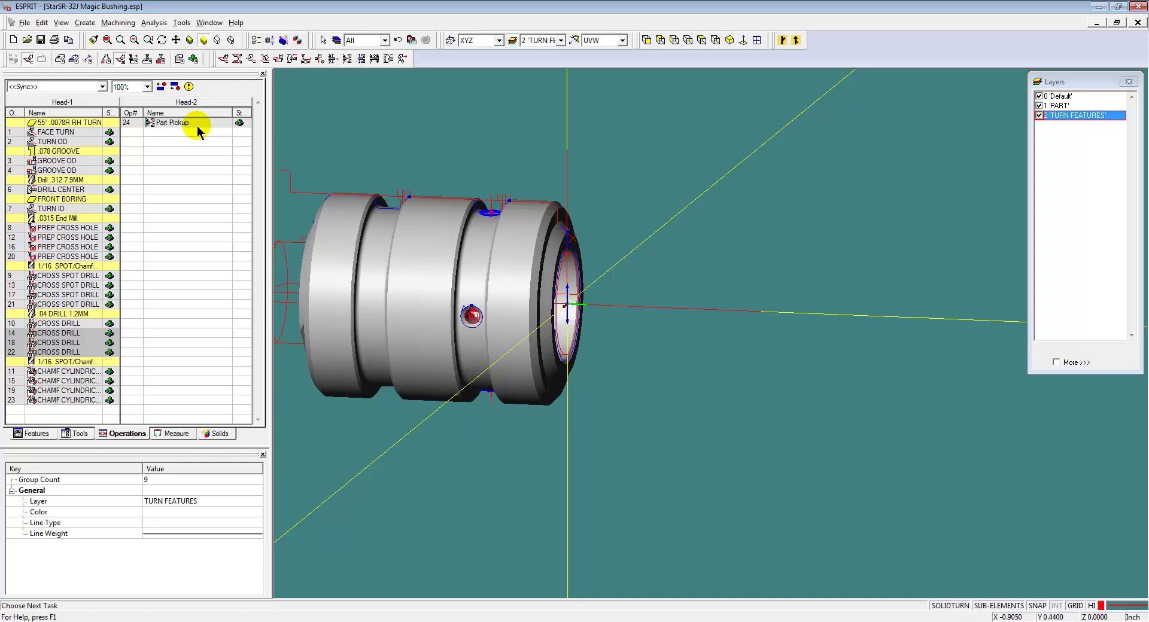
pyautogui.moveTo(189, 124); pyautogui.dragTo(80, 407)
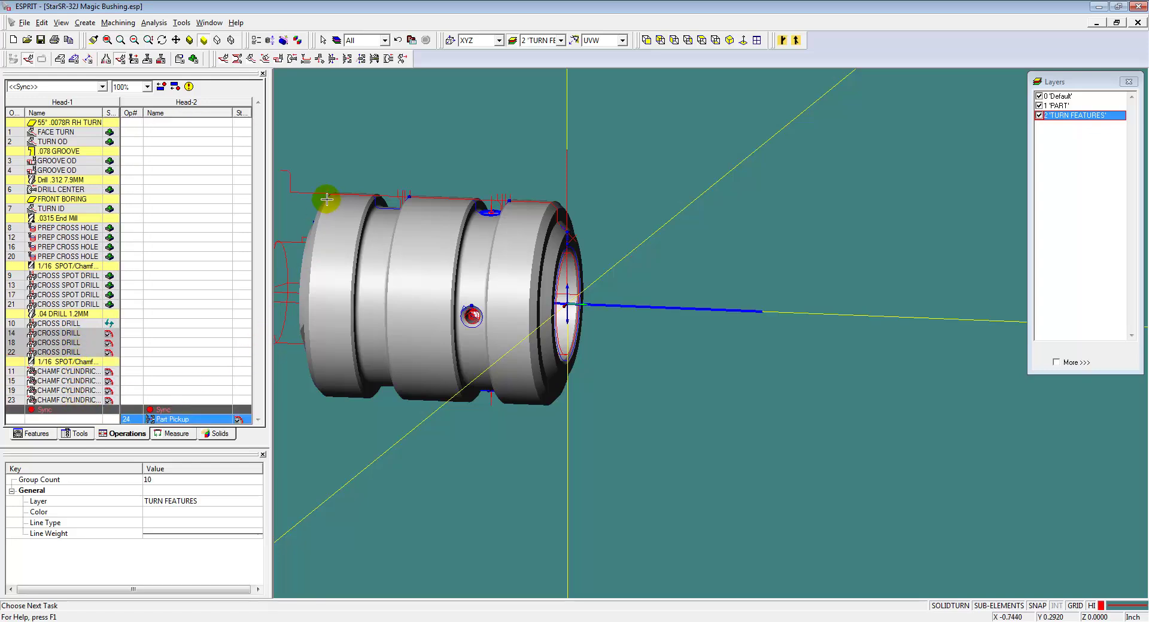
pyautogui.click(359, 141)
# Switch to Top view, hide the PART layer and zoom in.
pyautogui.hotkey('ctrl', 't')
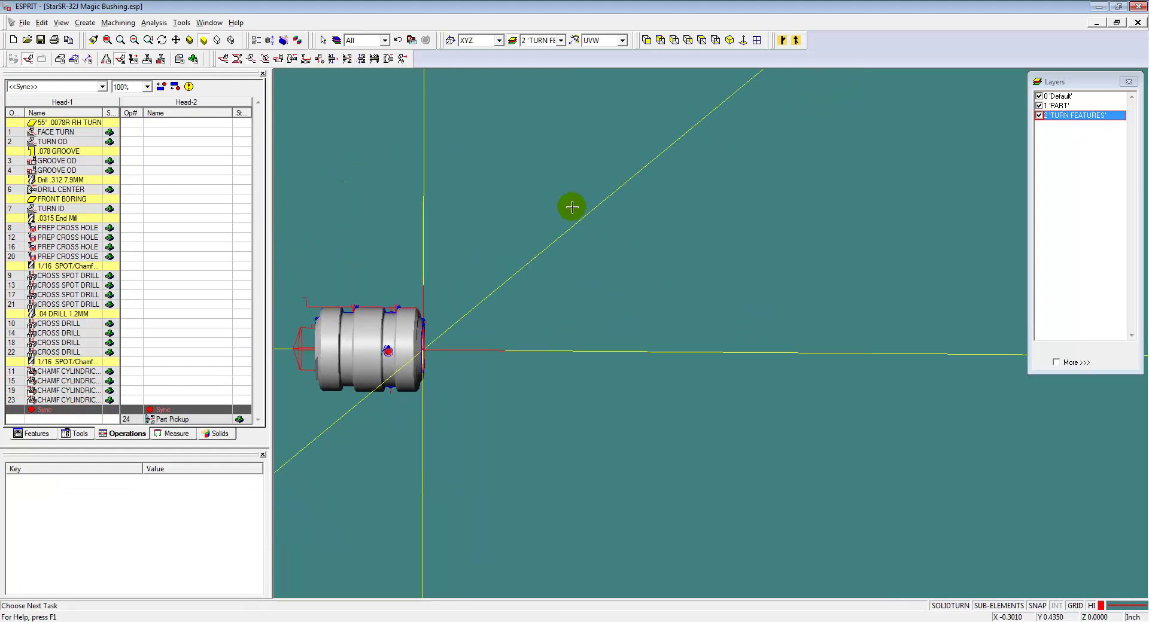
pyautogui.click(1039, 105)
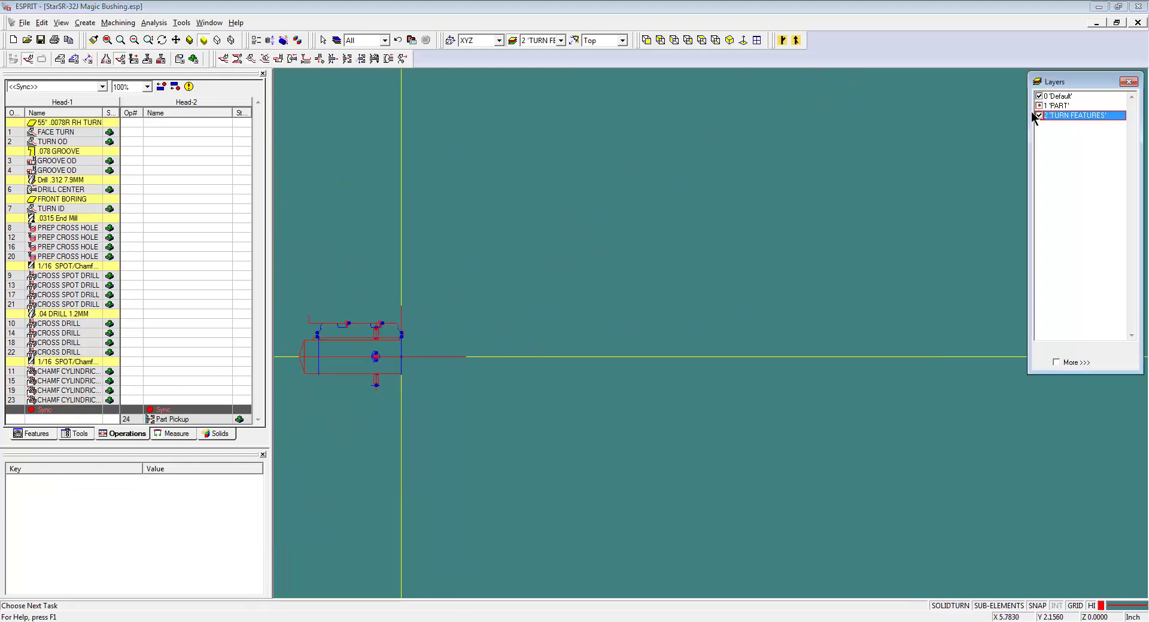
pyautogui.scroll(5, 308, 335)
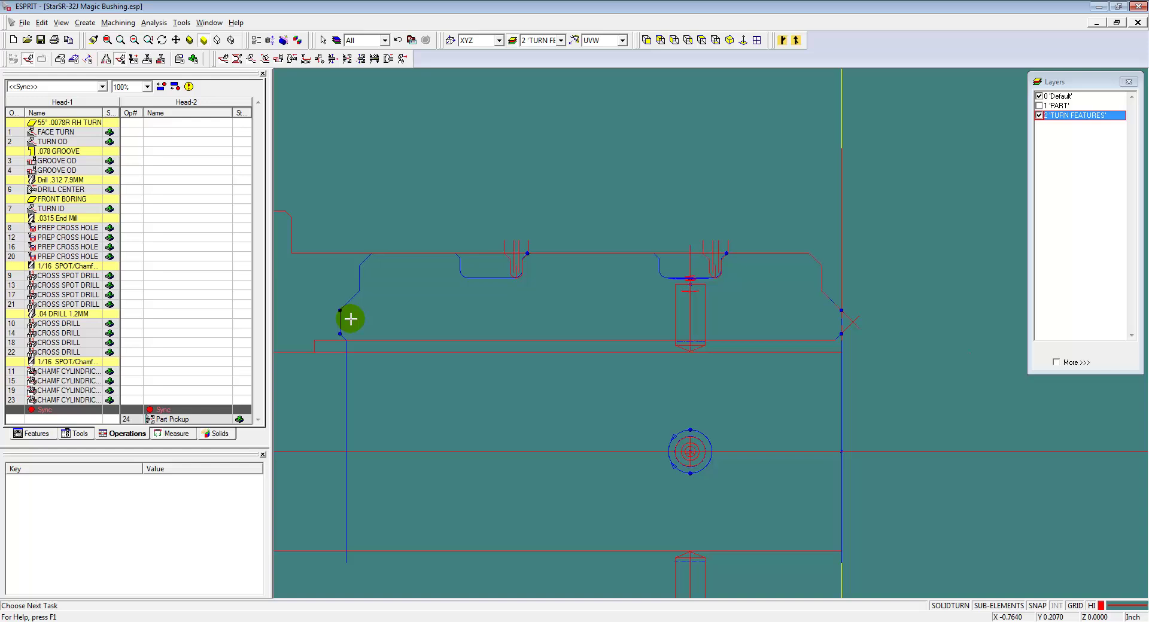
# Create CUT OFF operation 25 on the part's right face chain.
pyautogui.click(341, 321)
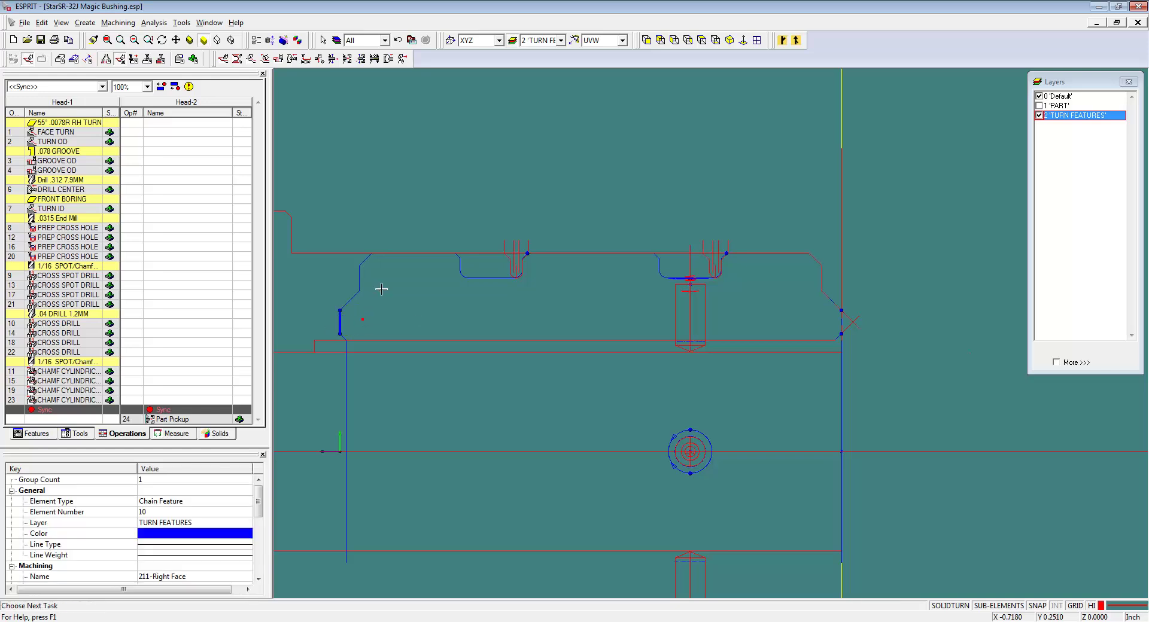
pyautogui.click(319, 58)
pyautogui.click(347, 133)
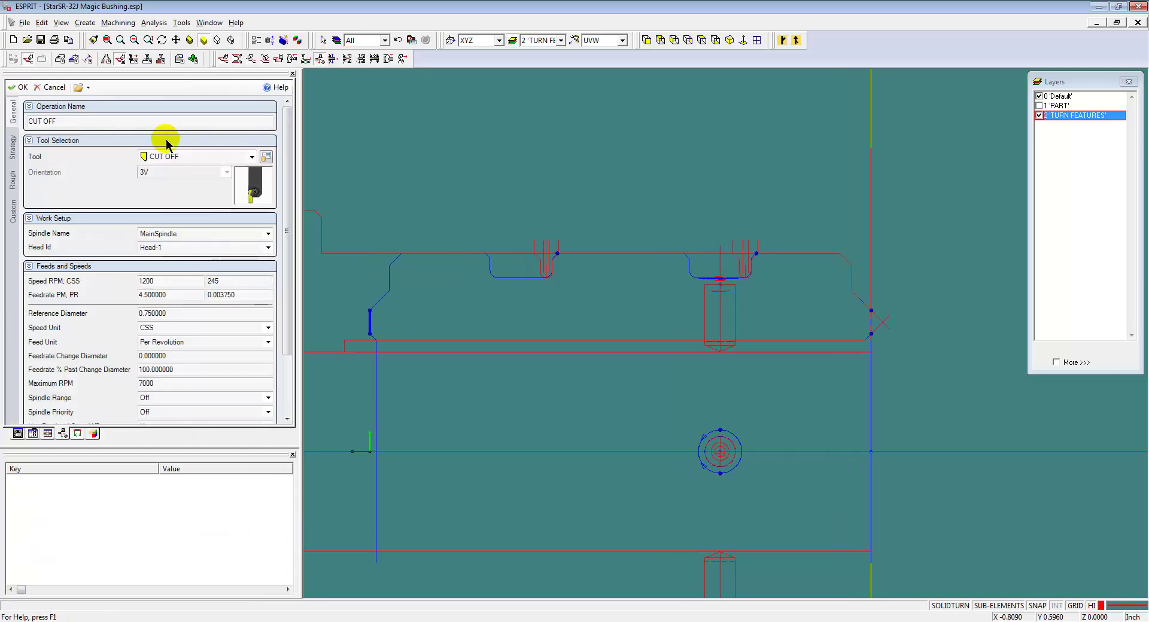
pyautogui.click(19, 88)
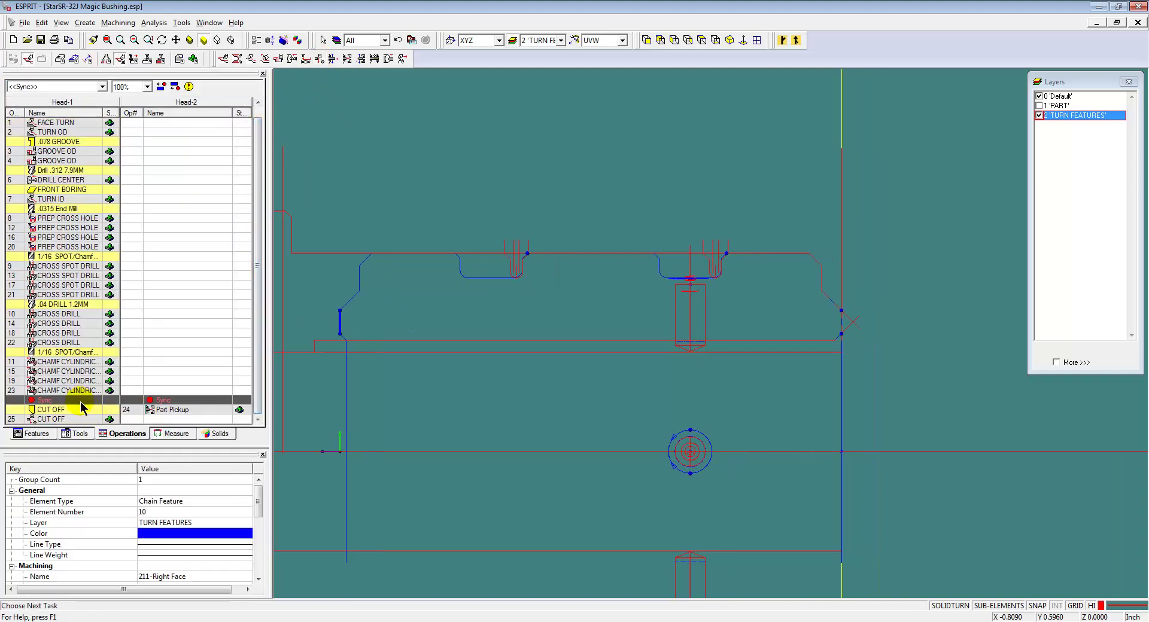
# Rearrange the Sync points so Part Pickup 24 runs before CUT OFF 25.
pyautogui.moveTo(85, 410); pyautogui.dragTo(84, 416)
pyautogui.keyDown('ctrl'); pyautogui.click(154, 418); pyautogui.keyUp('ctrl')
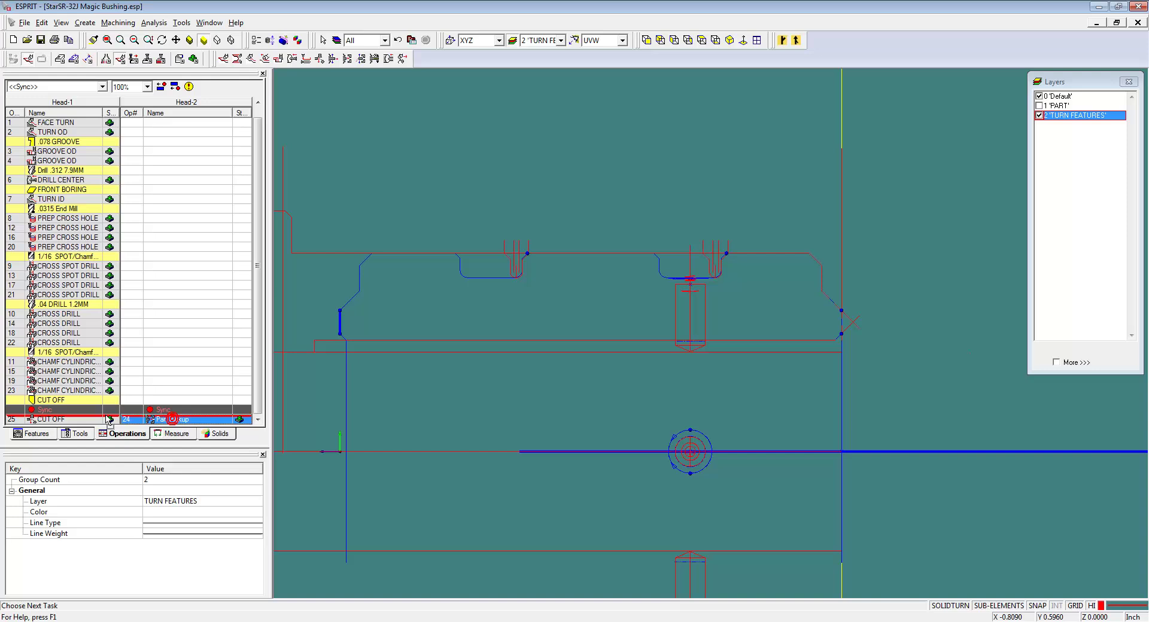
pyautogui.scroll(-1, 256, 392)
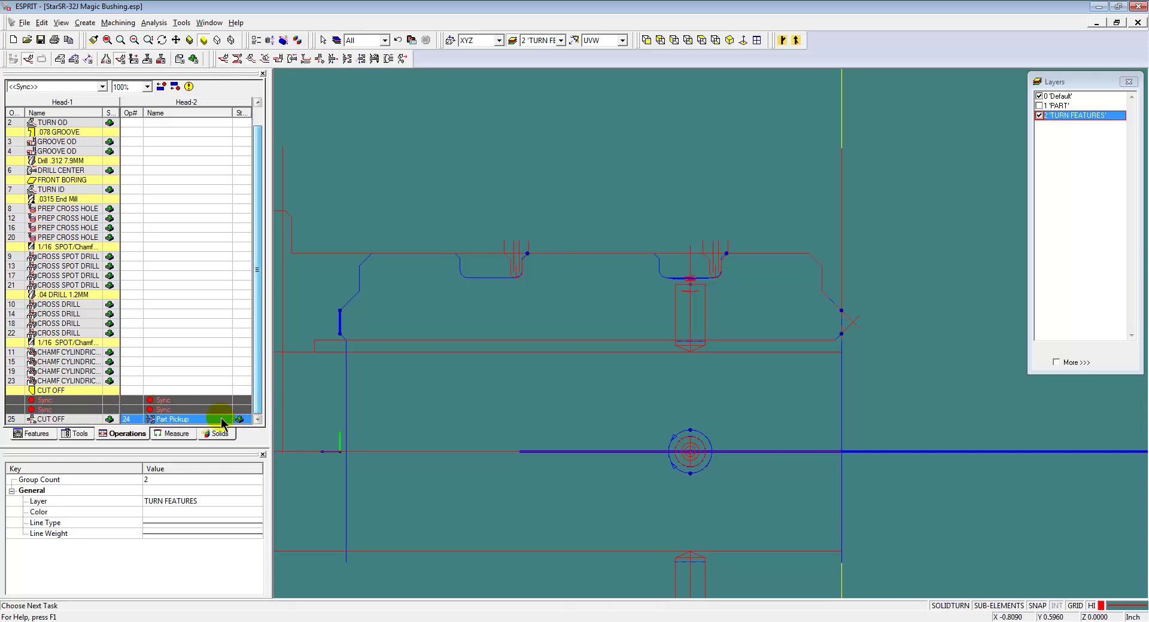
pyautogui.click(186, 417)
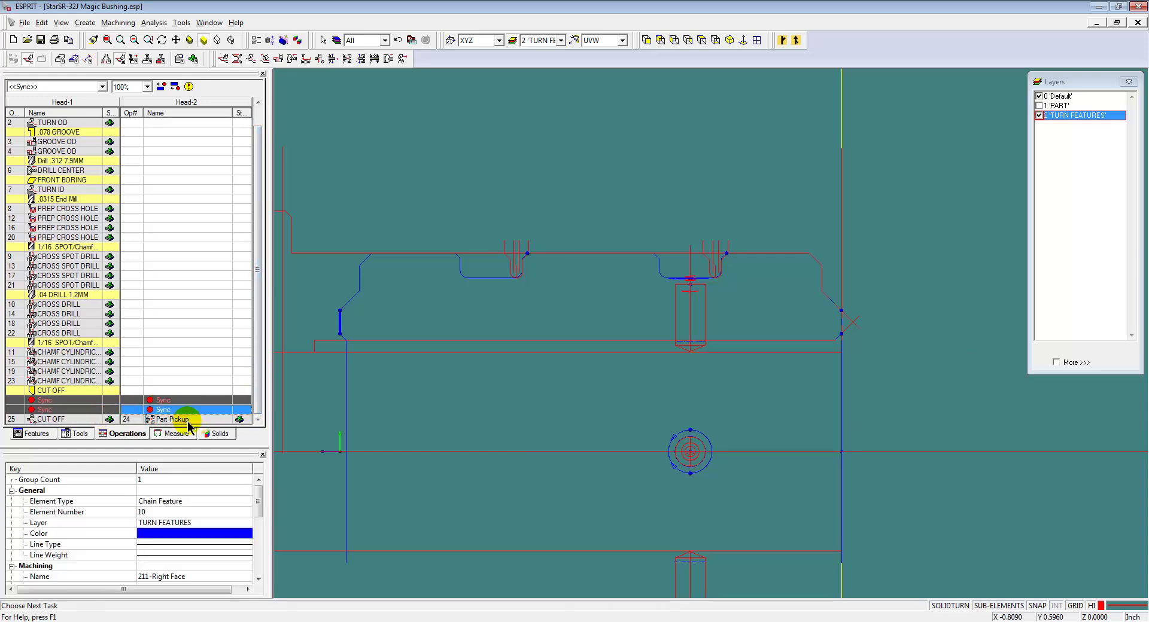
pyautogui.moveTo(184, 417); pyautogui.dragTo(181, 418)
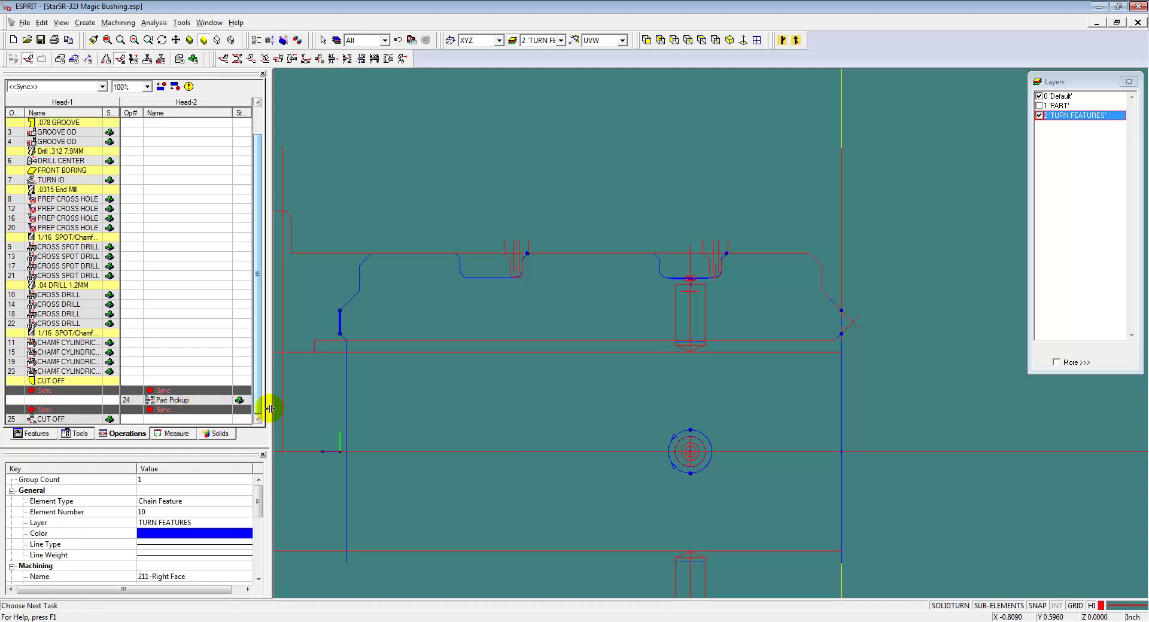
pyautogui.click(99, 420)
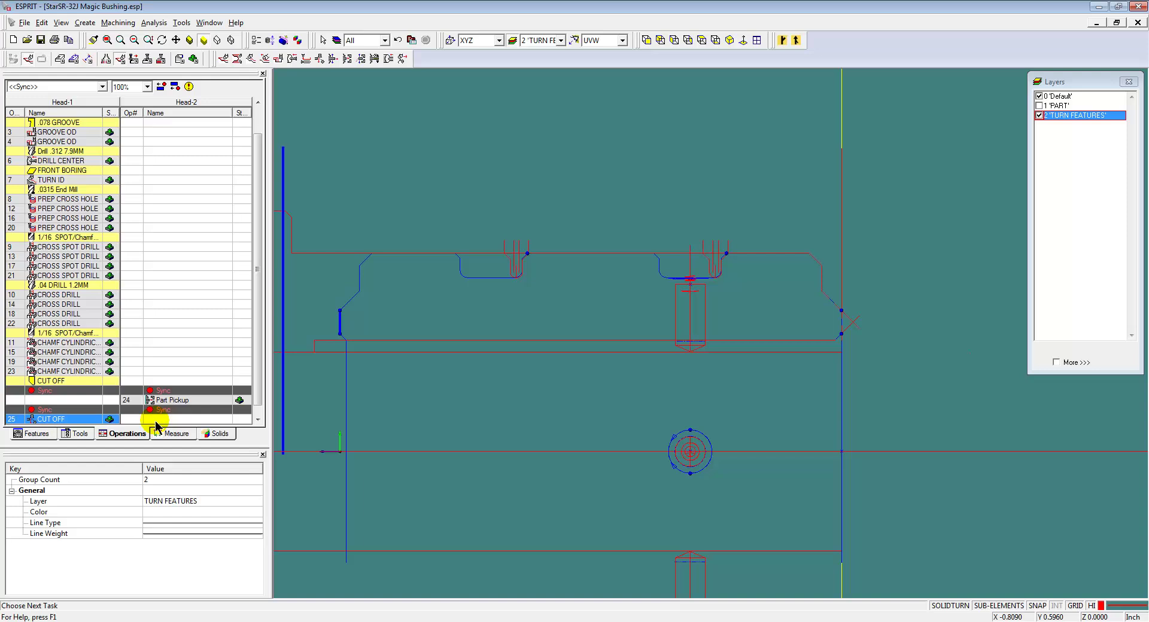
pyautogui.click(258, 420)
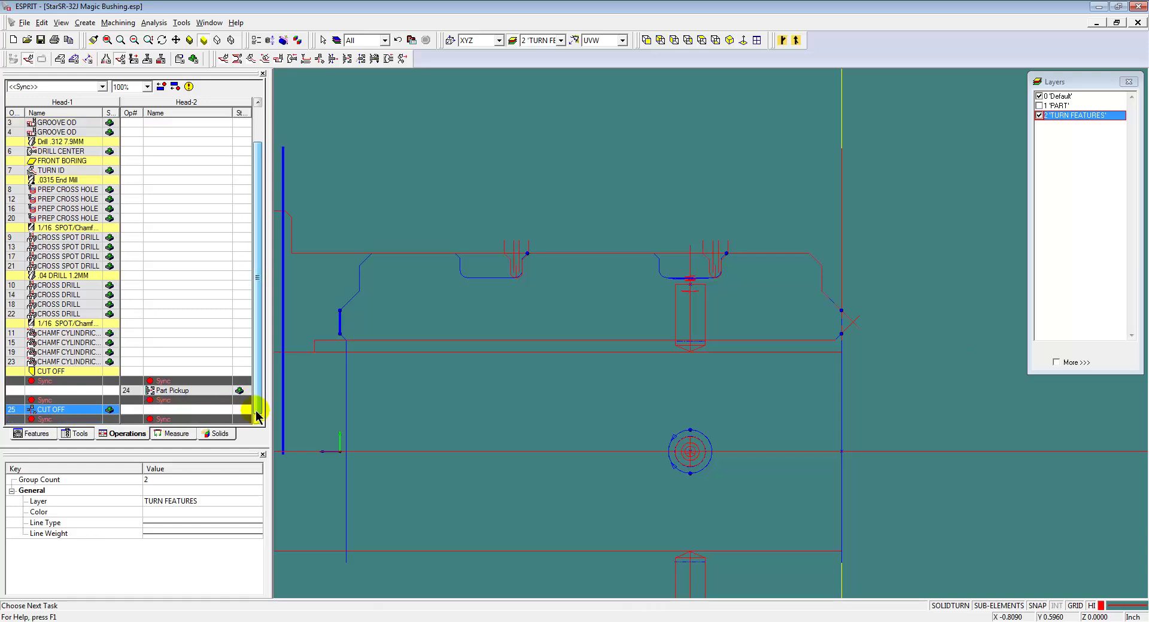
# Create a copy of the Right I.D. bore chain mirrored about the X axis with Symmetry.
pyautogui.click(393, 333)
pyautogui.scroll(-3, 419, 287)
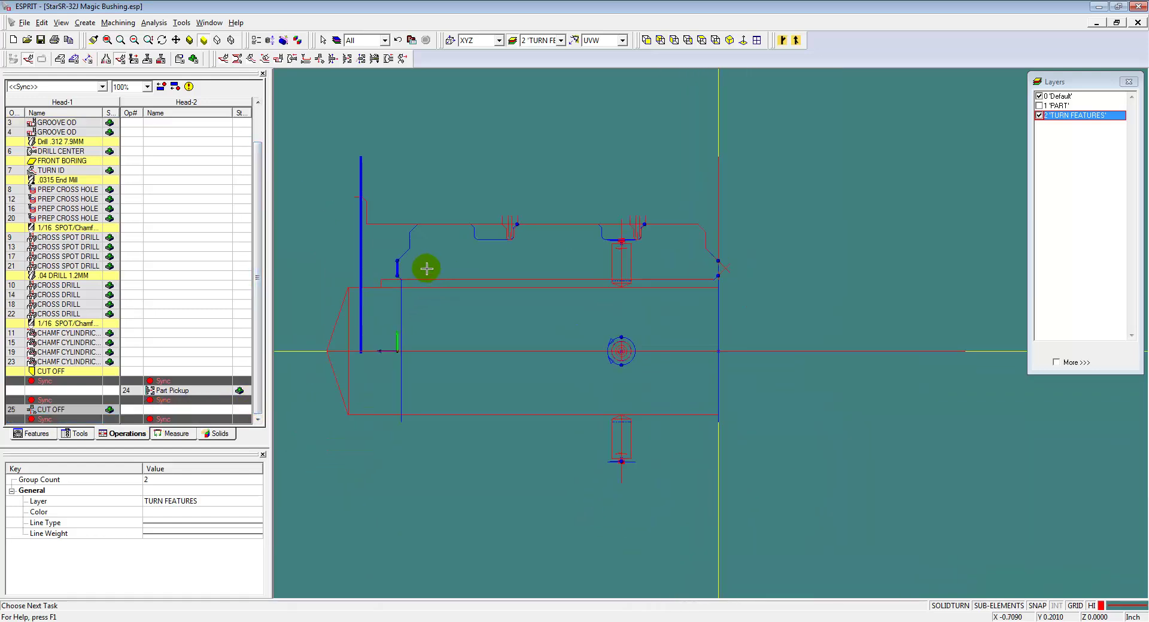
pyautogui.click(425, 262)
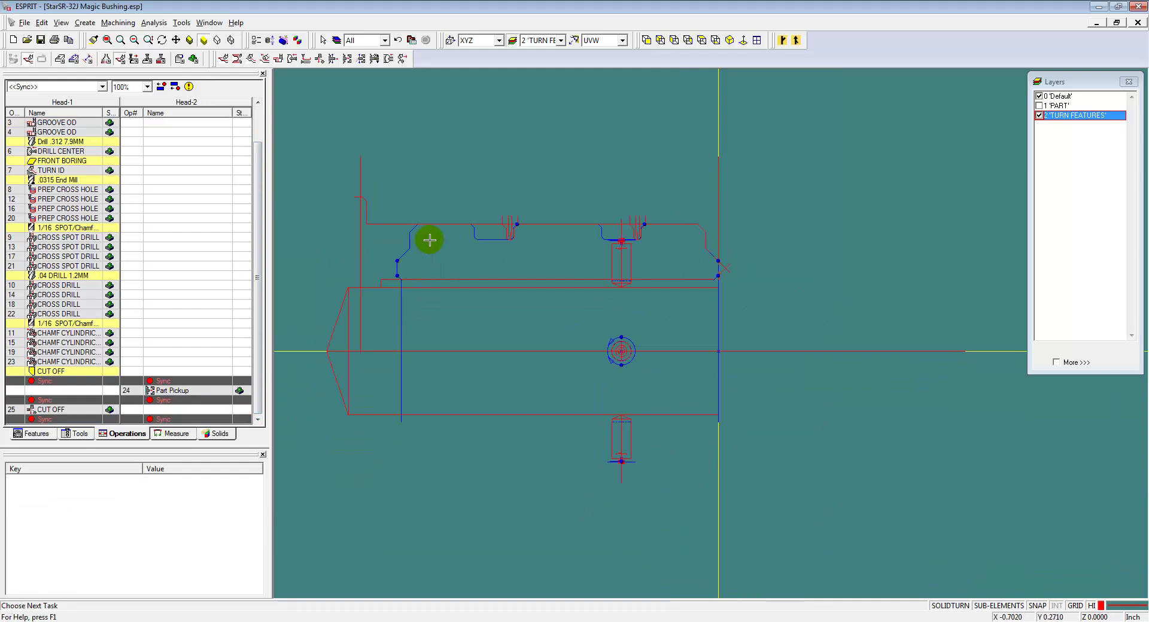
pyautogui.scroll(3, 399, 283)
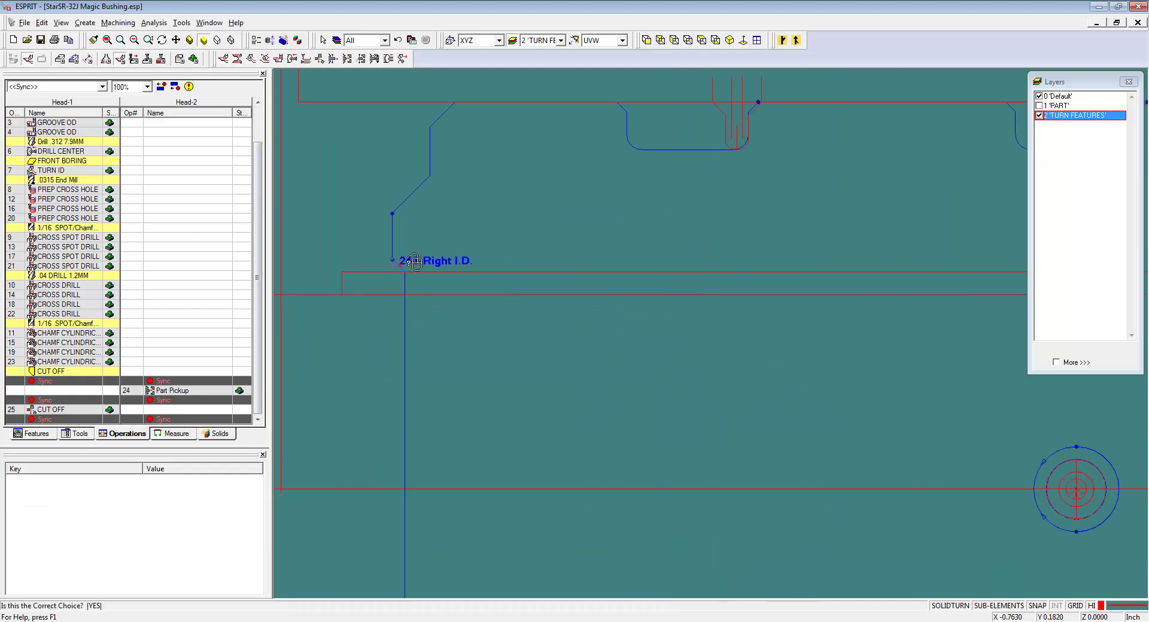
pyautogui.click(415, 261)
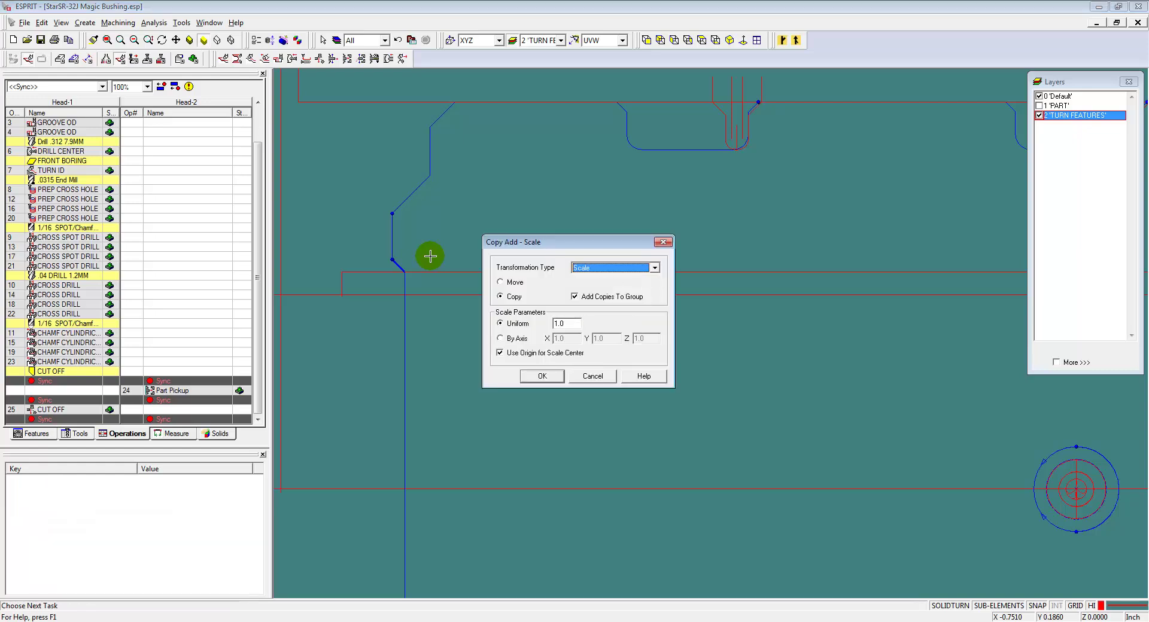
pyautogui.press('Down')
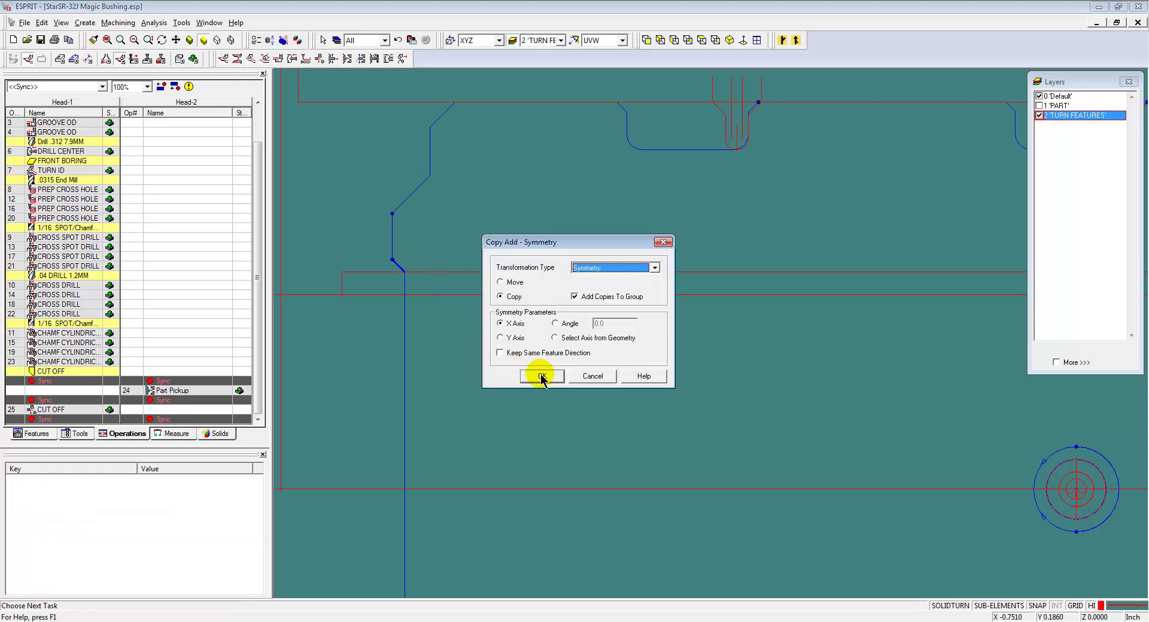
pyautogui.click(542, 376)
# Window-select the mirrored profile geometry and flatten it with a Smash transformation.
pyautogui.scroll(-2, 462, 336)
pyautogui.moveTo(461, 336); pyautogui.dragTo(459, 289, button='middle')
pyautogui.click(467, 235)
pyautogui.moveTo(394, 228); pyautogui.dragTo(453, 156)
pyautogui.rightClick(464, 186)
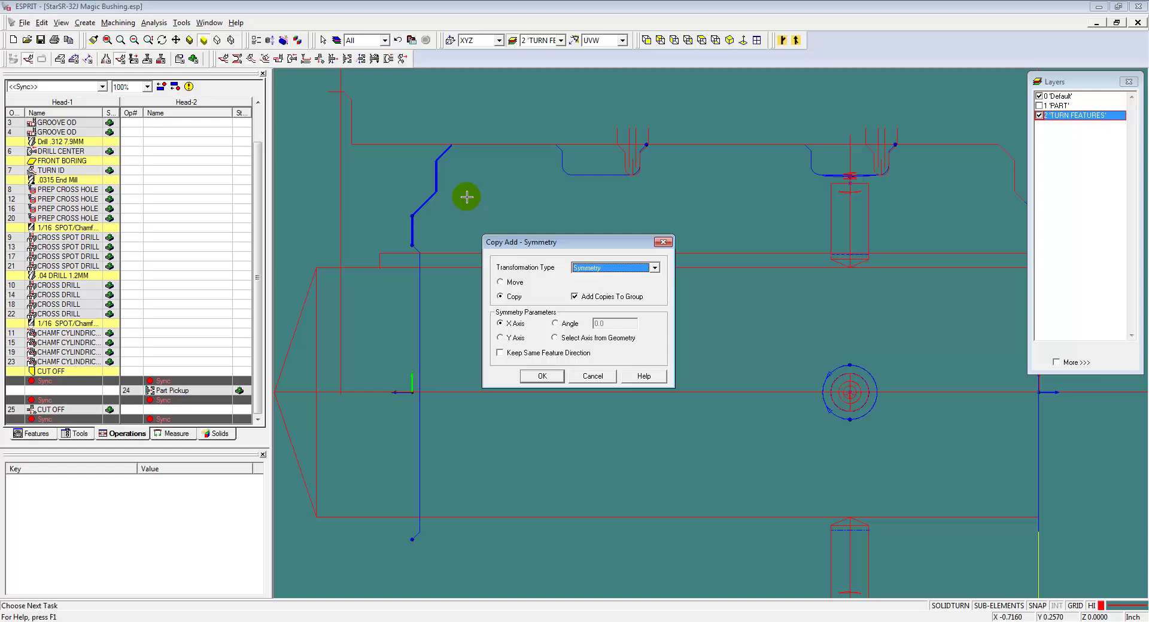
pyautogui.press('Down')
pyautogui.click(543, 376)
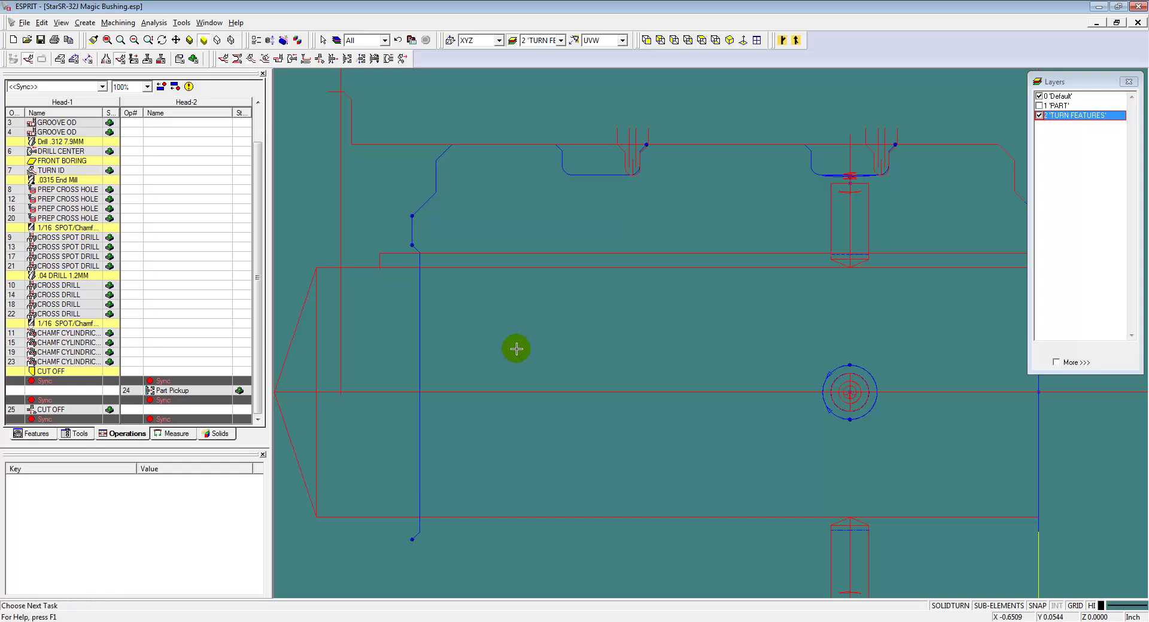
# Hide features in the display mask, then Auto Chain the back chamfer profile into 16 Chain.
pyautogui.rightClick(516, 349)
pyautogui.moveTo(542, 438)
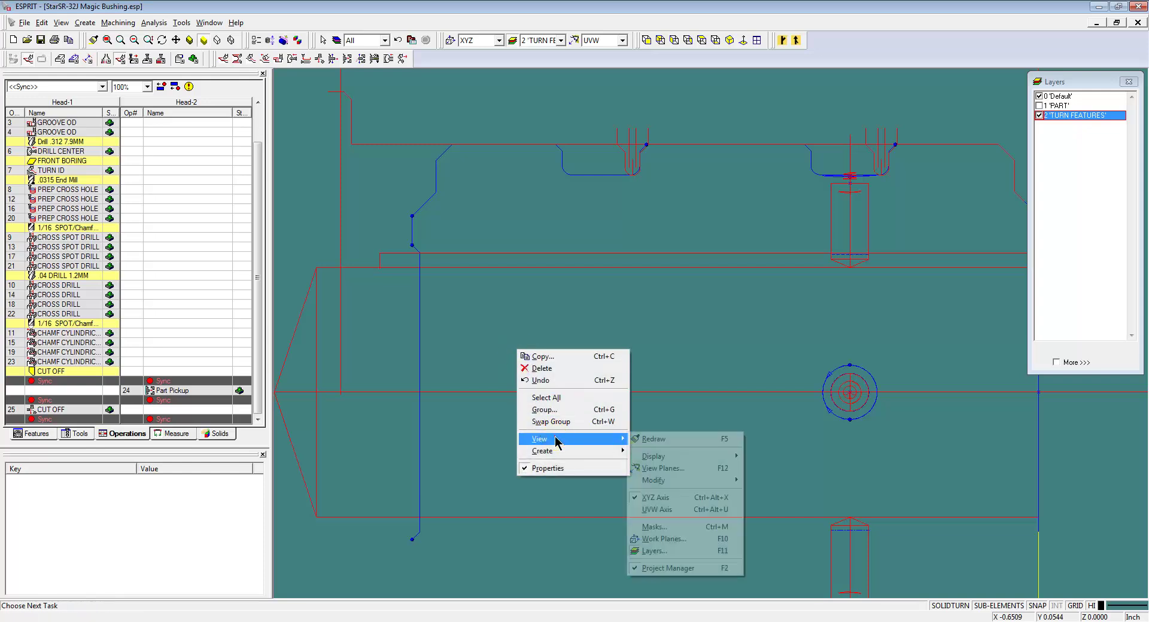
pyautogui.click(659, 527)
pyautogui.click(846, 483)
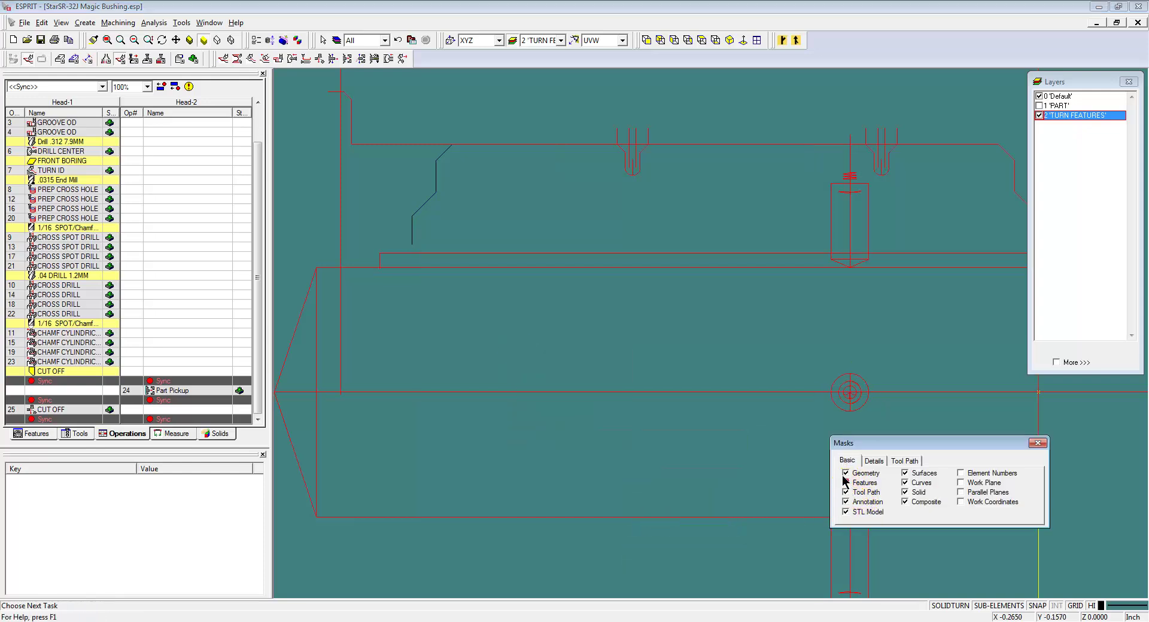
pyautogui.click(403, 239)
pyautogui.click(460, 151)
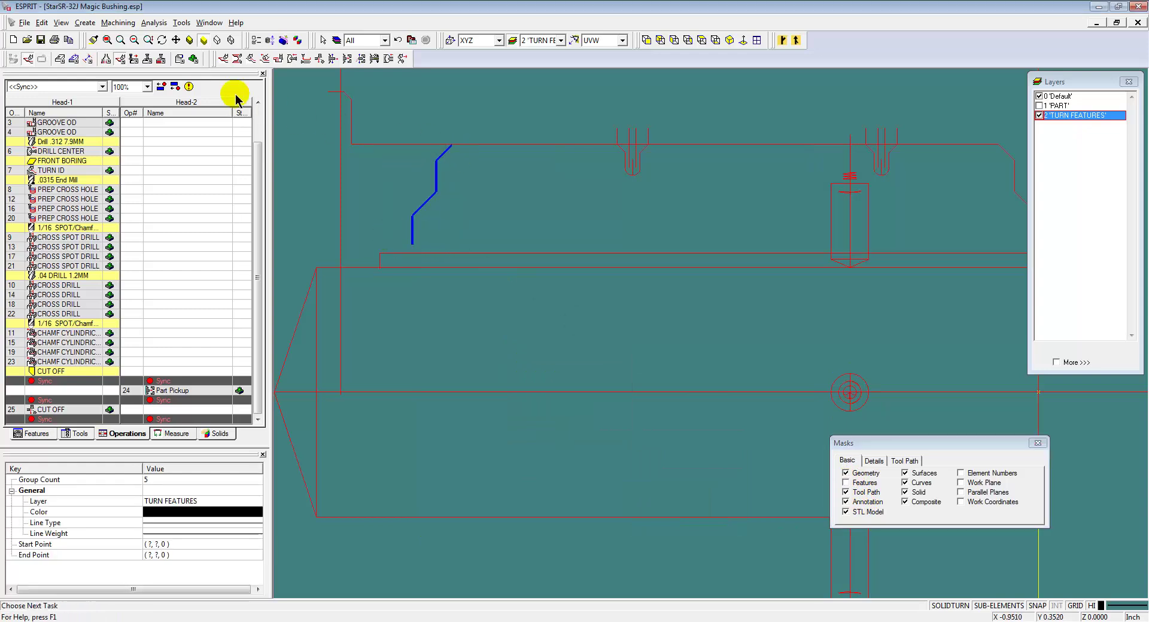
pyautogui.click(75, 58)
pyautogui.click(223, 58)
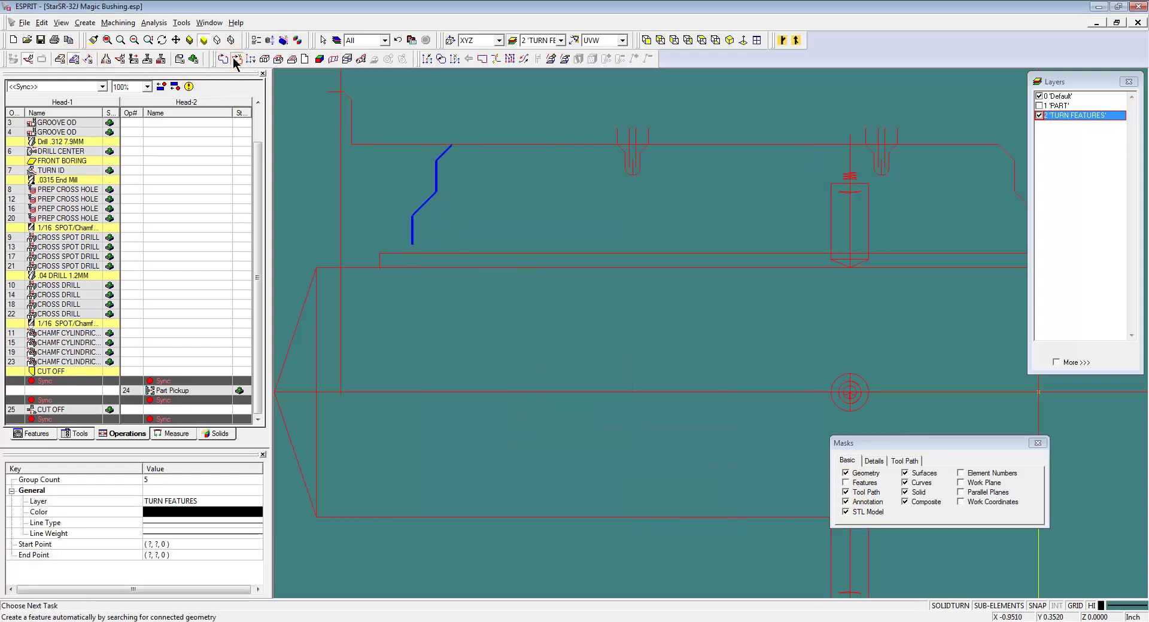
pyautogui.click(846, 483)
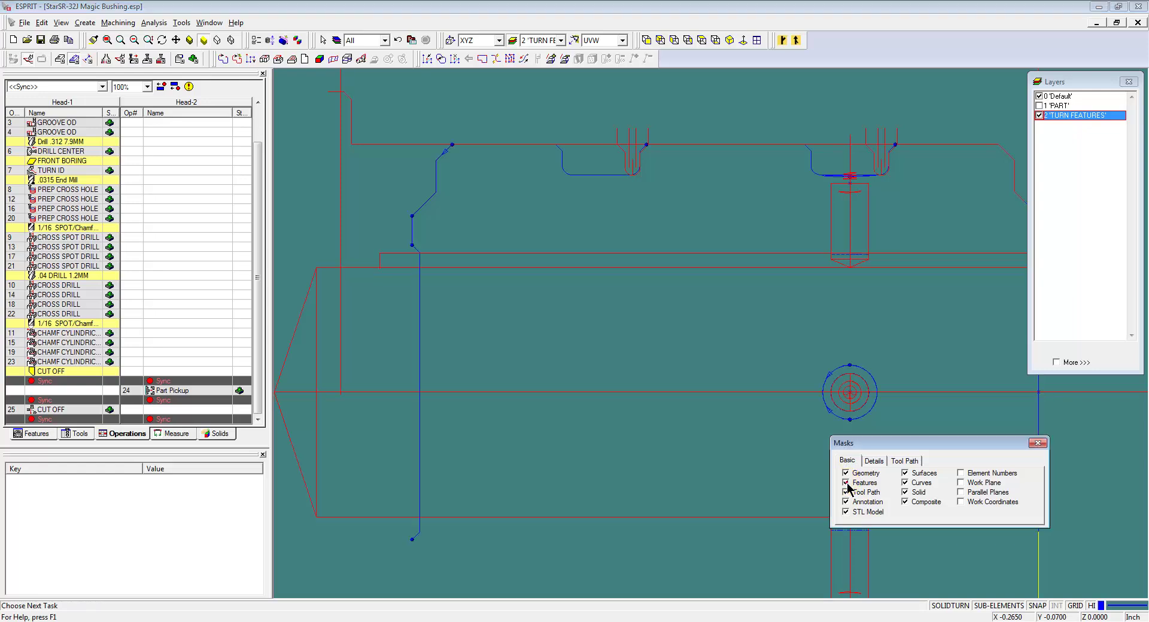
pyautogui.click(428, 197)
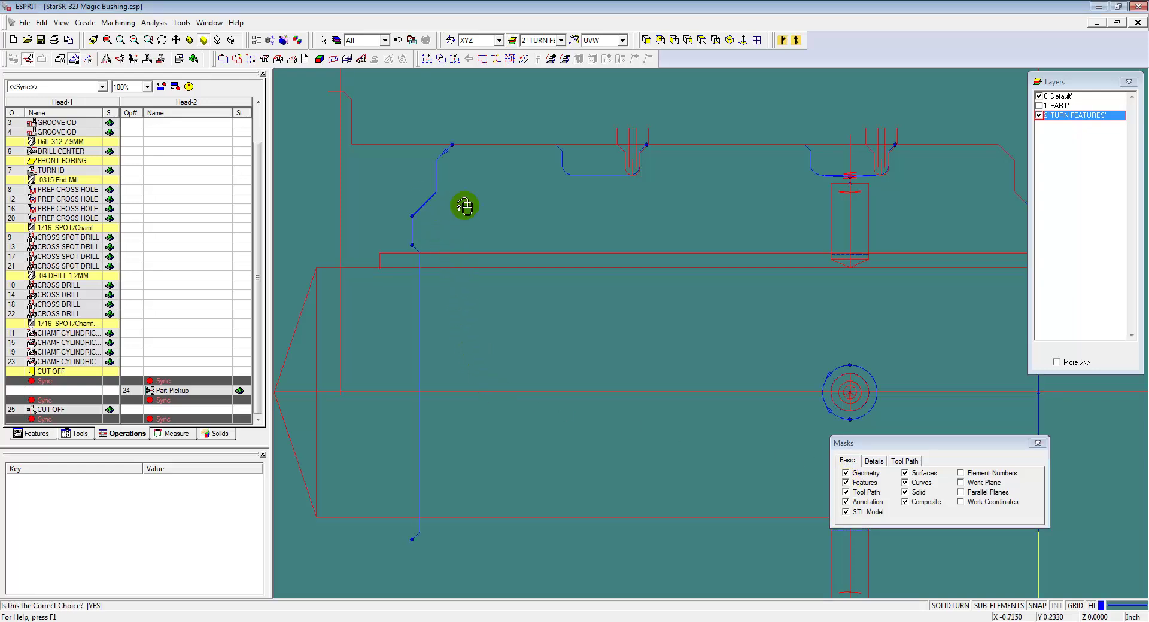
pyautogui.click(465, 207)
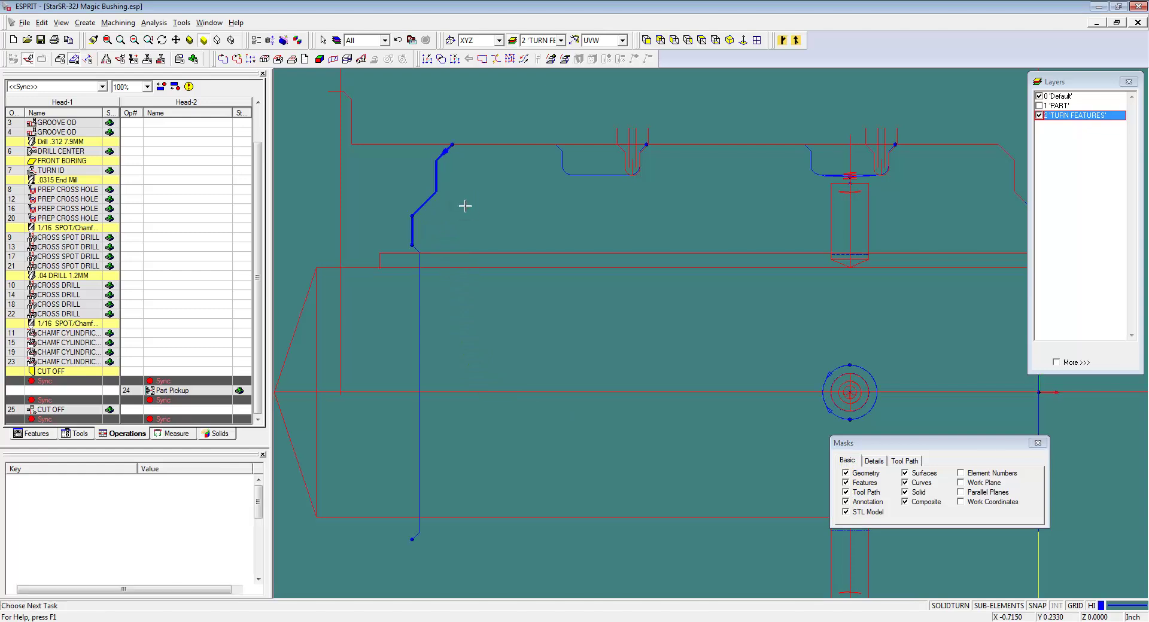
# Start a SolidMillTurn Contour operation and load the FACE TURN.prc process.
pyautogui.click(129, 59)
pyautogui.click(264, 60)
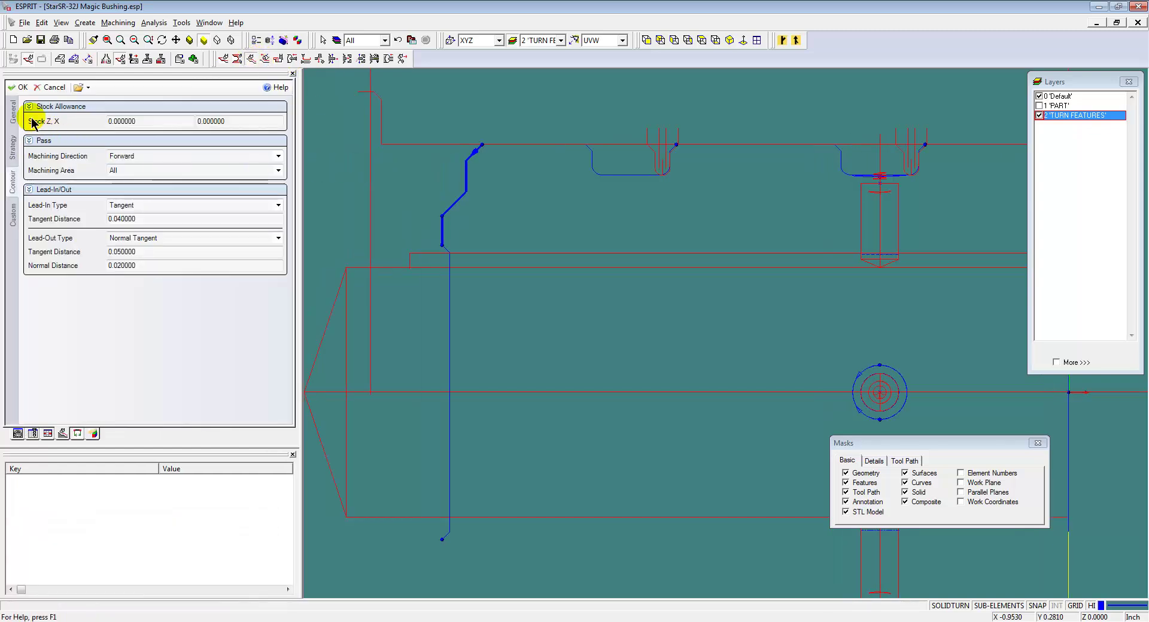
pyautogui.click(13, 116)
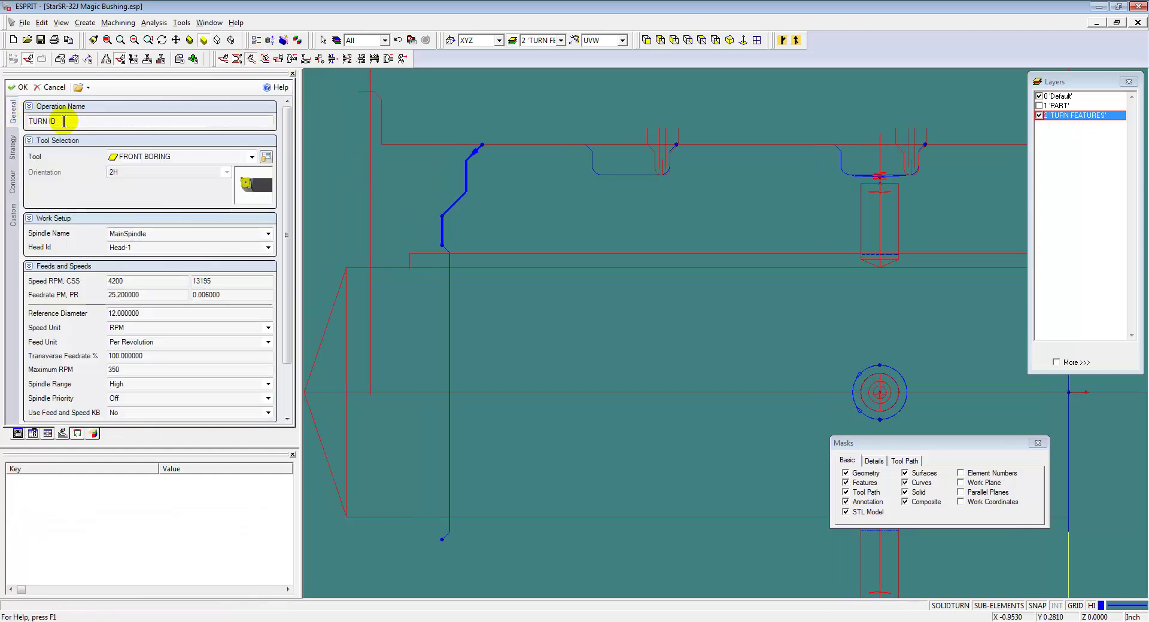
pyautogui.click(78, 88)
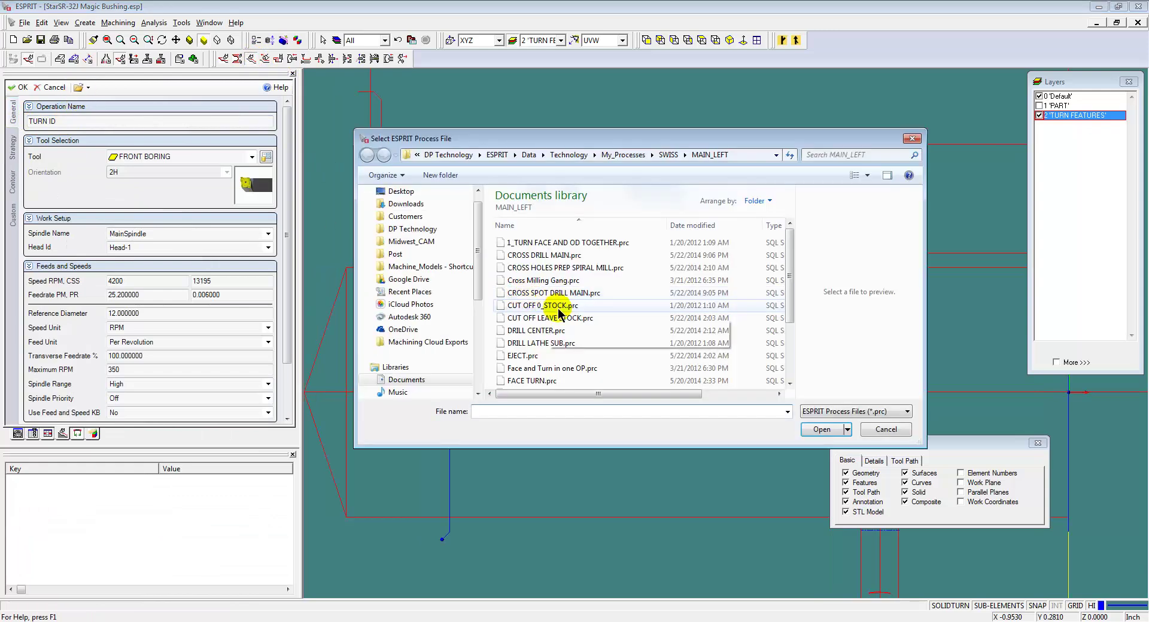
pyautogui.scroll(-2, 789, 310)
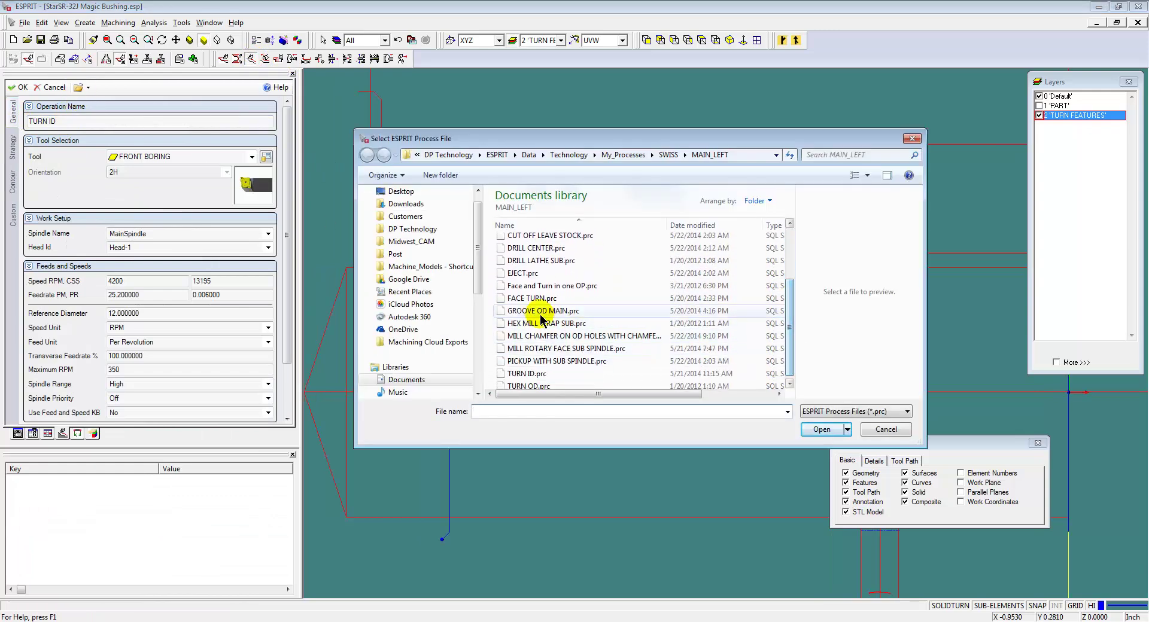
pyautogui.doubleClick(519, 302)
# Assign the 55° .0078R RH TURN SUB tool on the SubSpindle, Head-2.
pyautogui.click(168, 163)
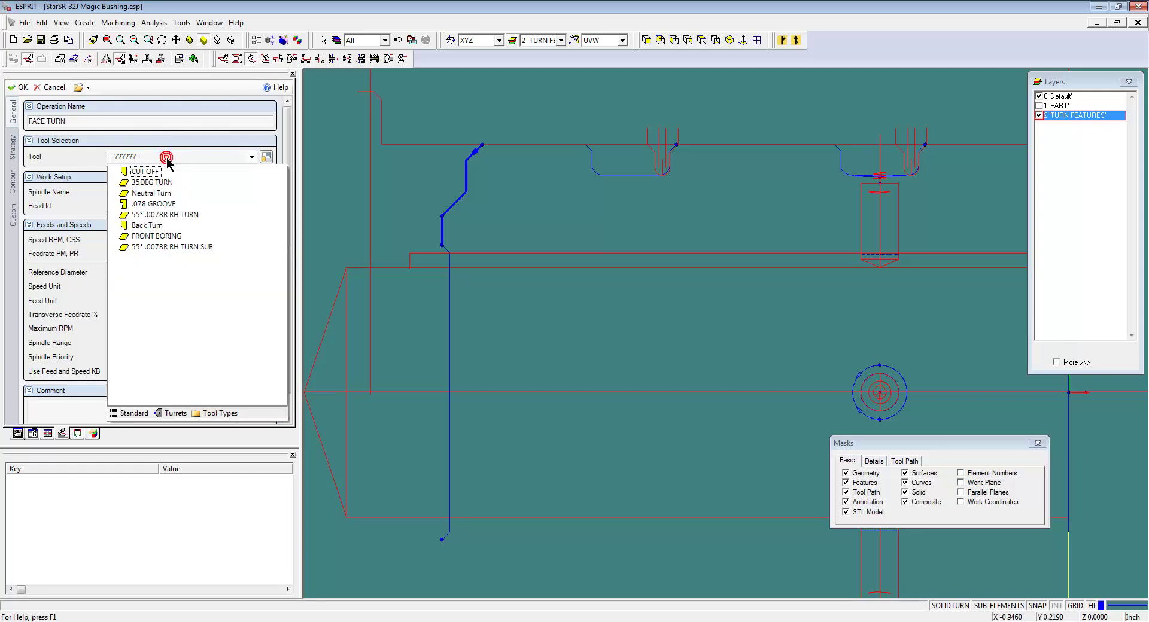
pyautogui.click(186, 247)
pyautogui.click(157, 233)
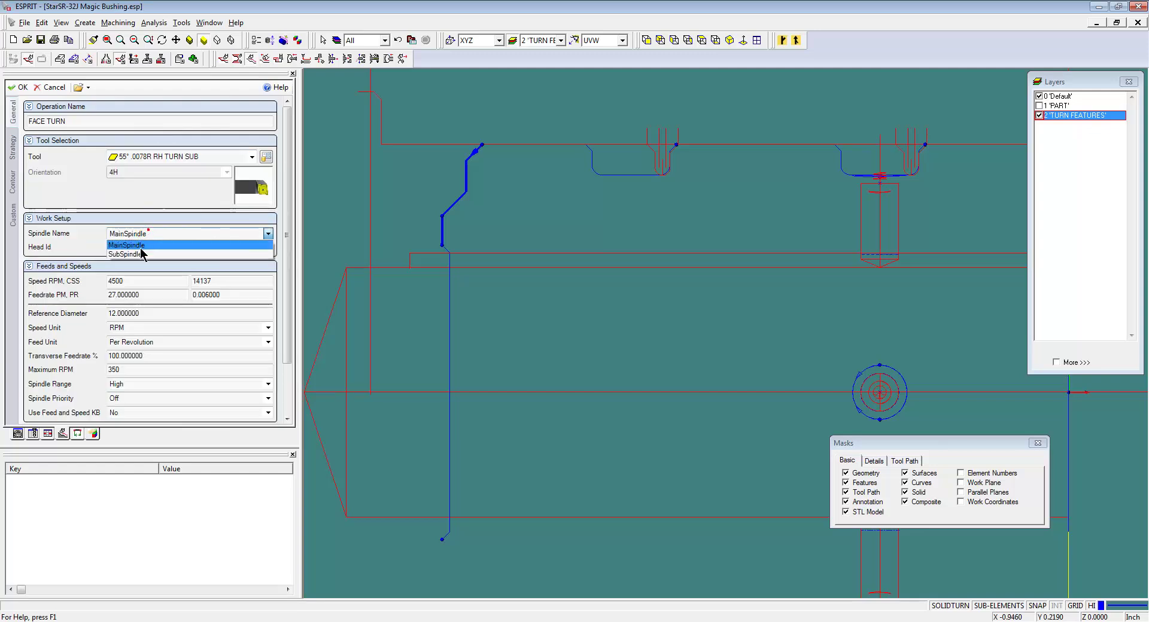
pyautogui.click(141, 251)
pyautogui.click(140, 249)
pyautogui.click(138, 267)
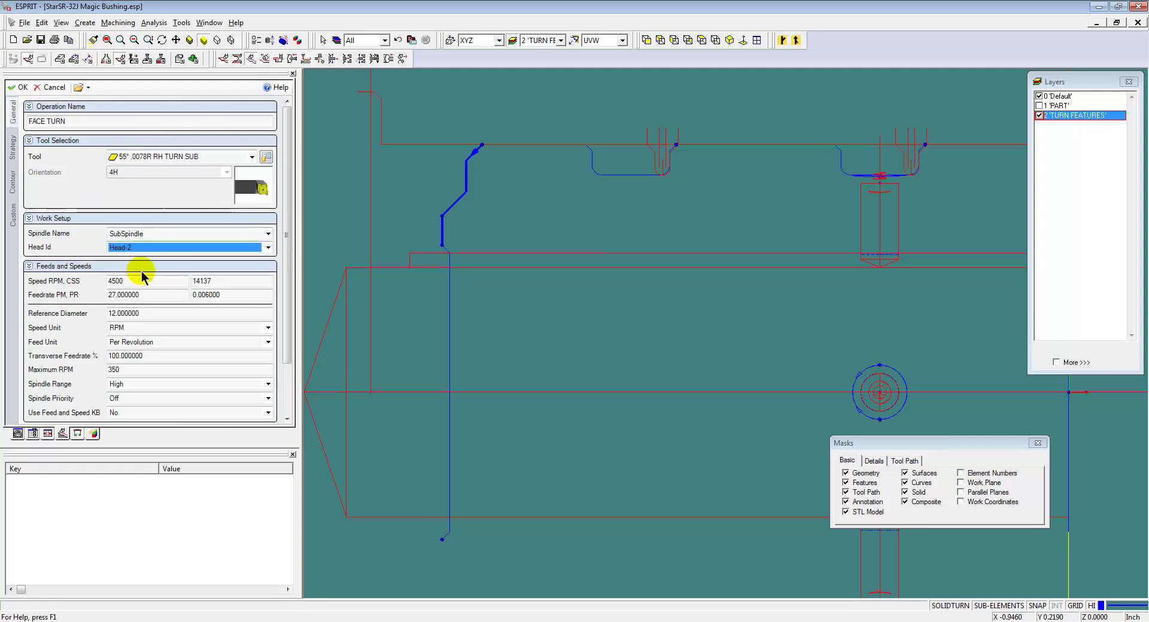
# Set the Start Extension to 0 and Undercutting Mode to No.
pyautogui.click(13, 147)
pyautogui.click(147, 185)
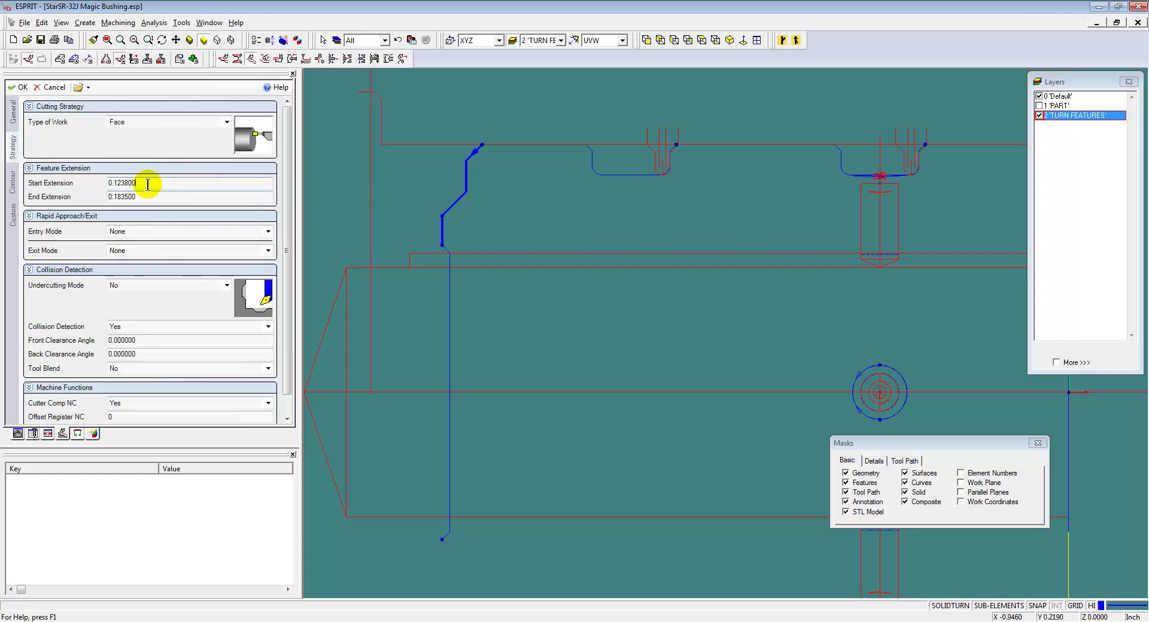
pyautogui.write('0000')
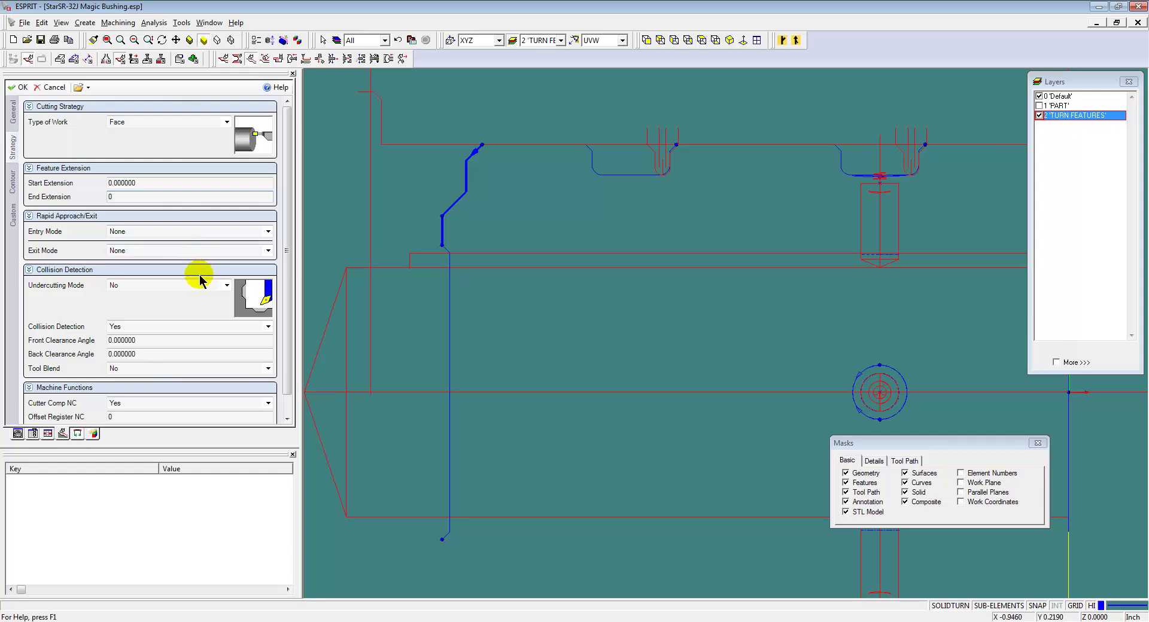
pyautogui.click(192, 285)
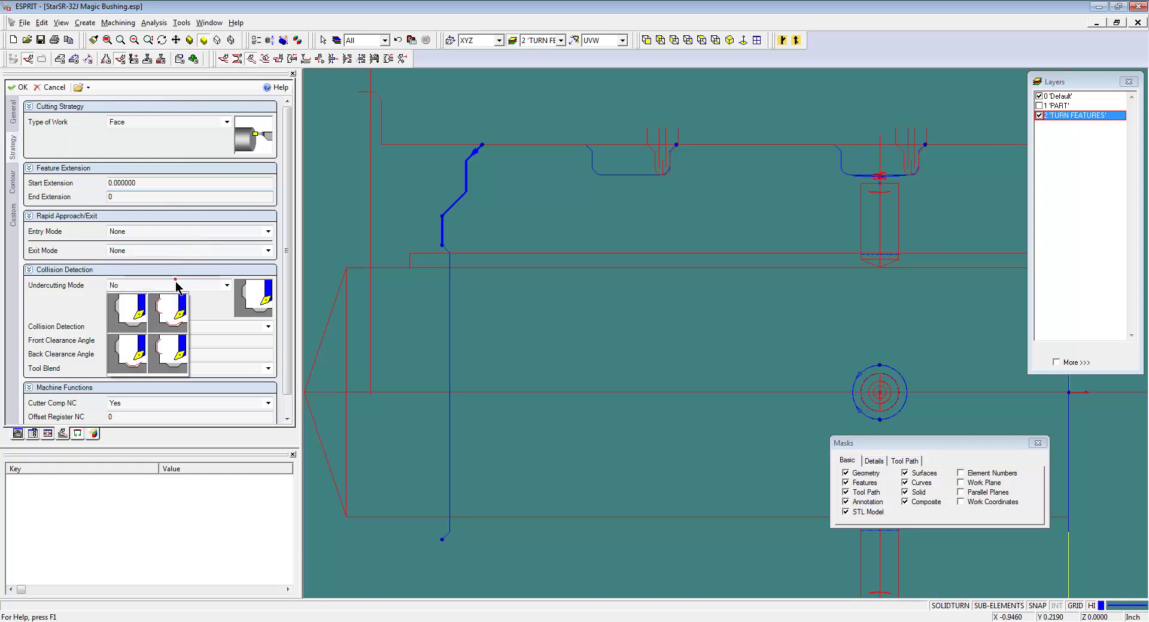
pyautogui.click(138, 317)
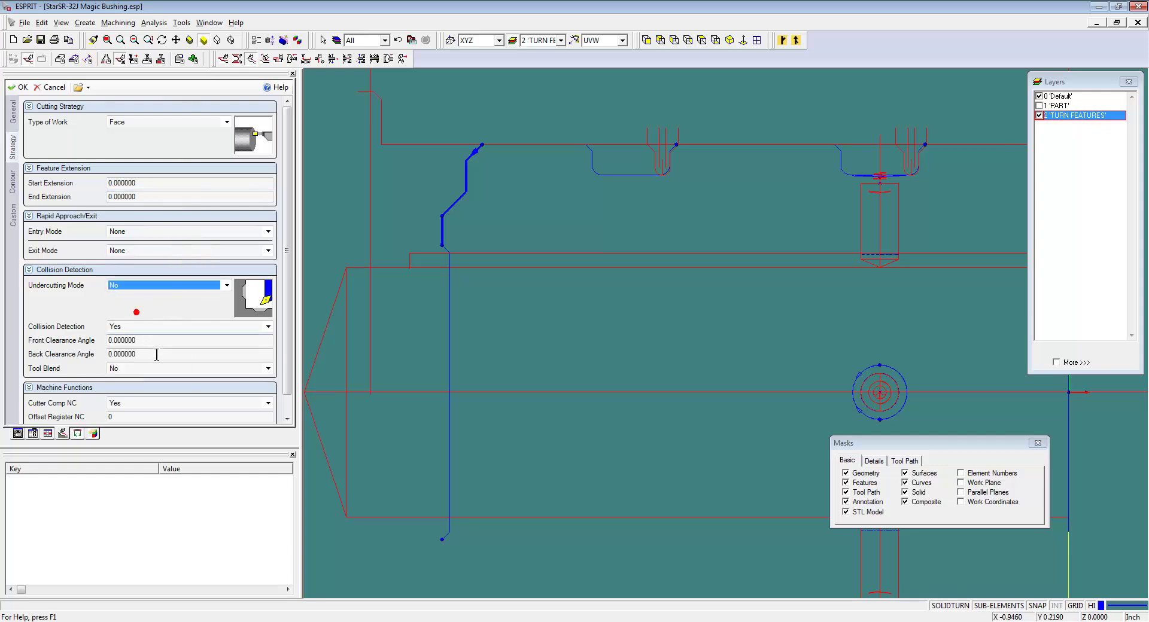
# Make the lead-out Tangent with a 0.04 tangent distance.
pyautogui.scroll(-2, 288, 398)
pyautogui.click(13, 182)
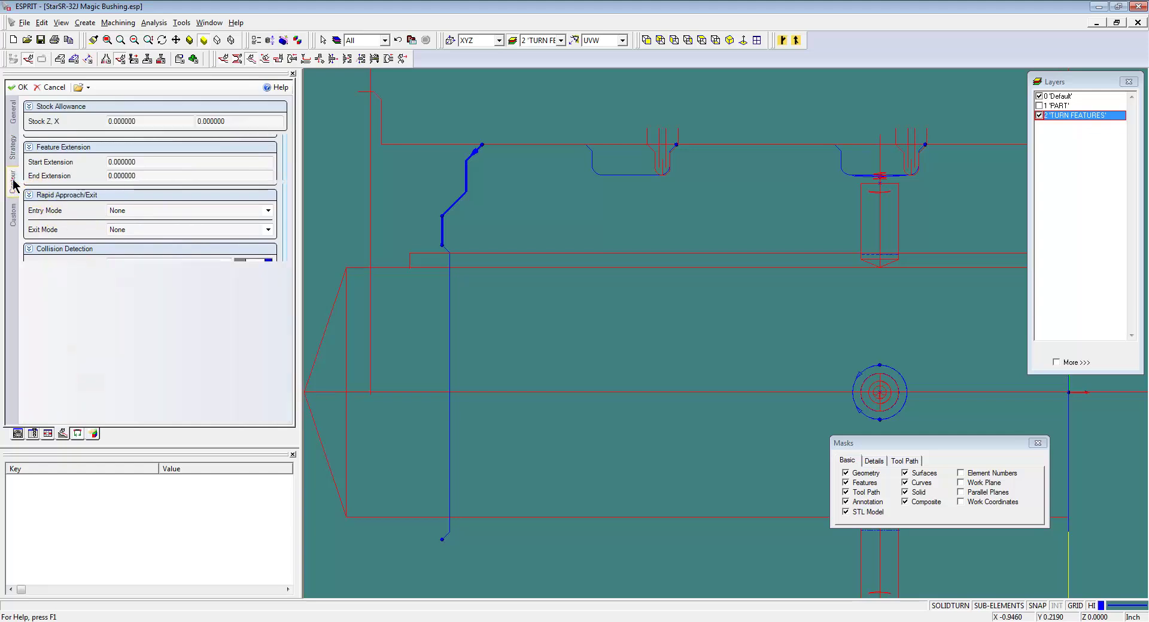
pyautogui.click(149, 238)
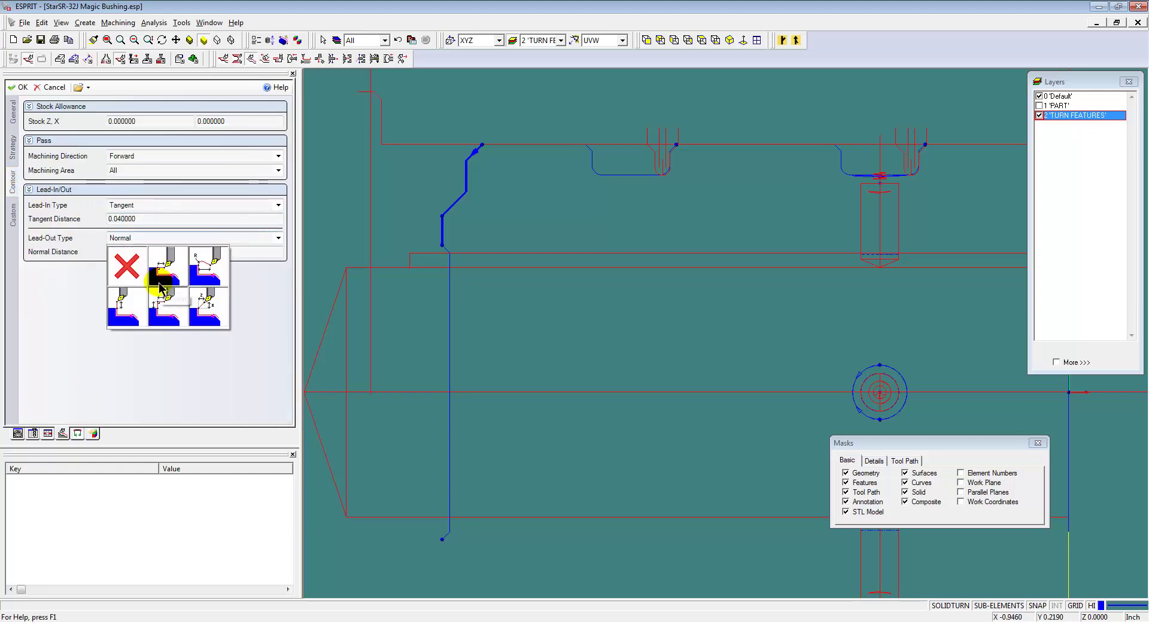
pyautogui.click(122, 309)
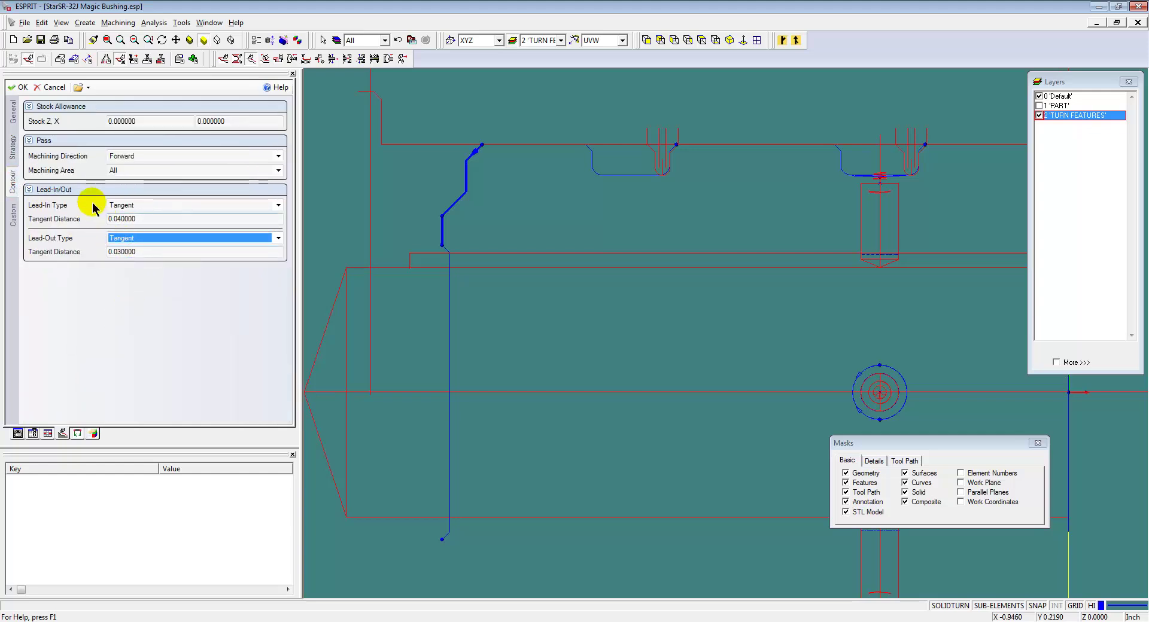
pyautogui.moveTo(118, 251); pyautogui.dragTo(166, 254)
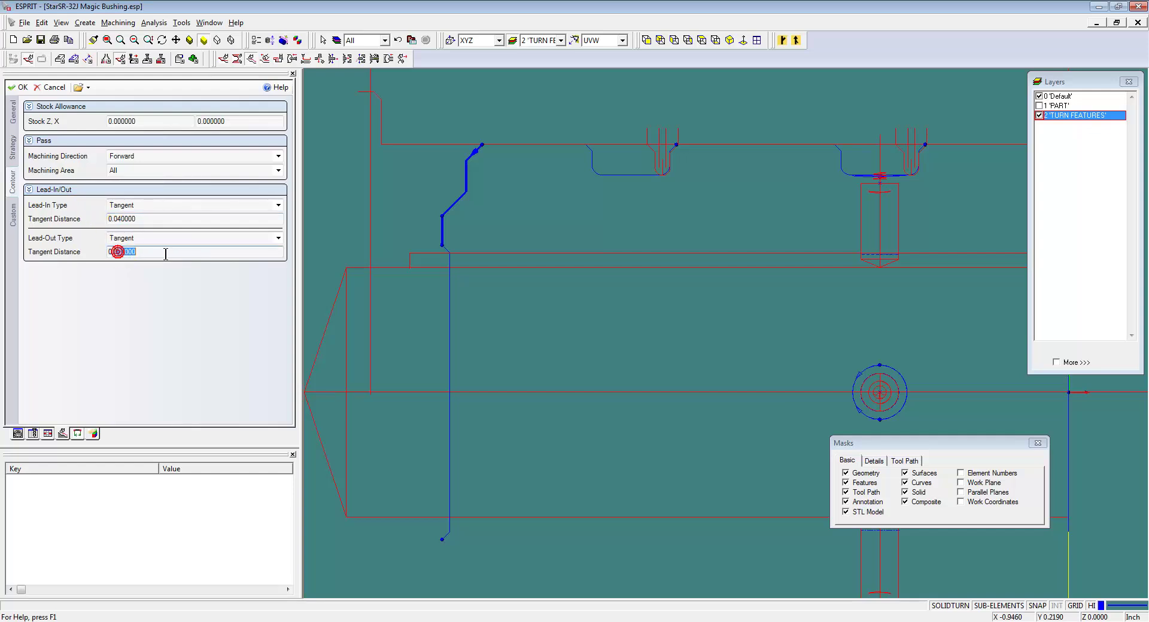
# Set the Exit Mode to Z Only and save the face turn operation.
pyautogui.click(12, 157)
pyautogui.click(225, 264)
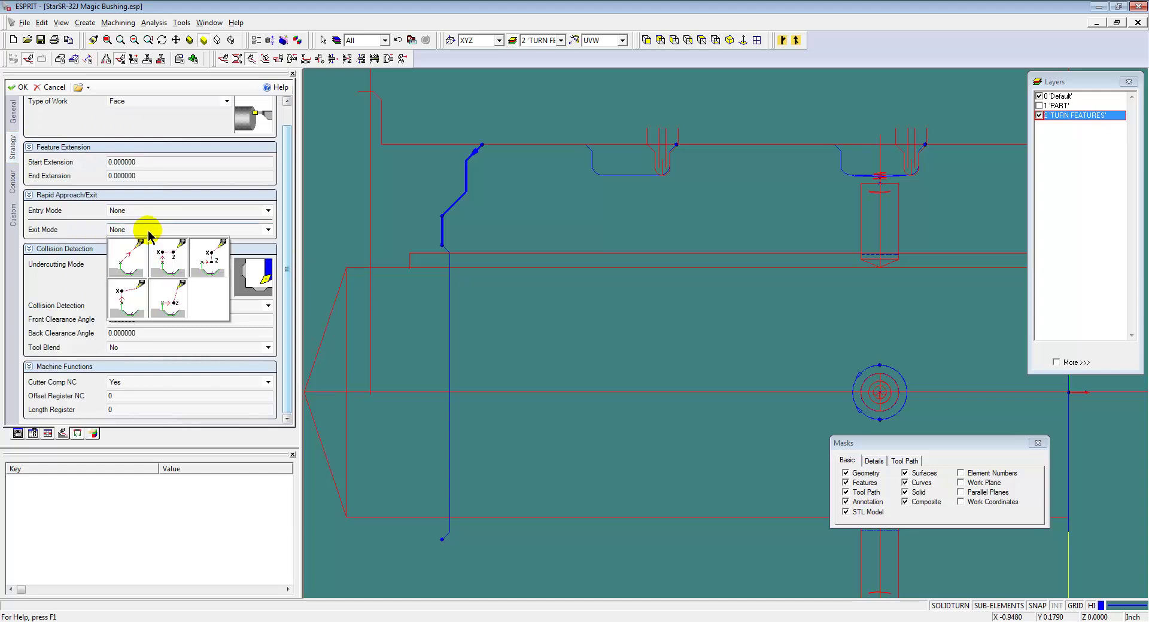
pyautogui.click(174, 307)
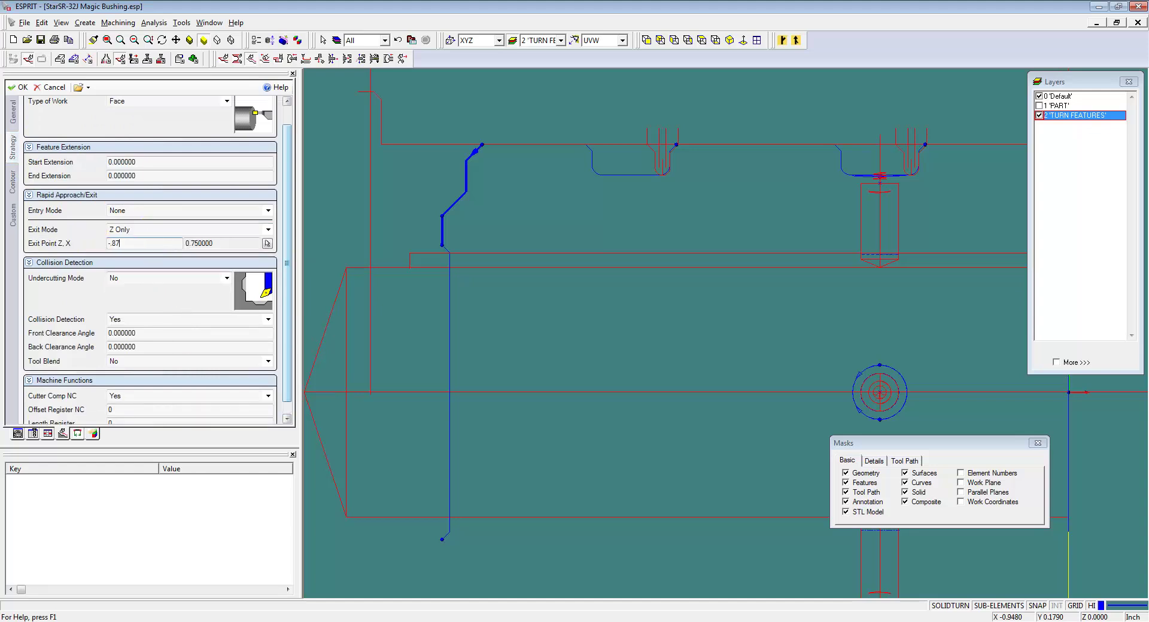
pyautogui.press('Return')
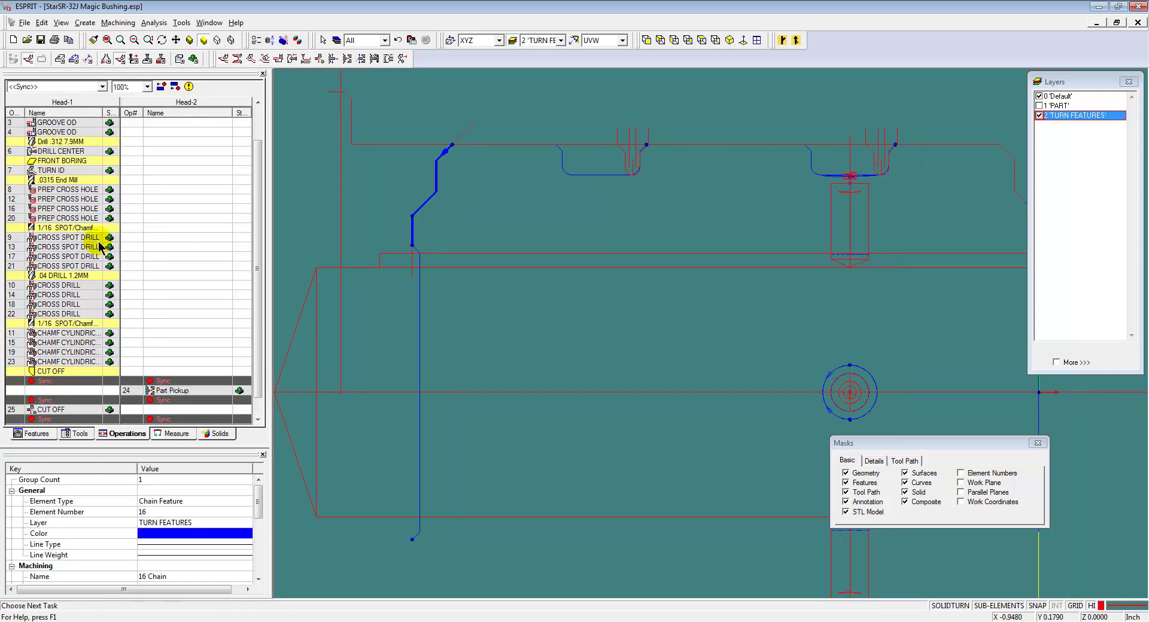
# Zoom and pan to the whole bushing, showing 26 FACE TURN at the list's end.
pyautogui.scroll(-2, 352, 321)
pyautogui.moveTo(352, 321); pyautogui.dragTo(393, 268, button='middle')
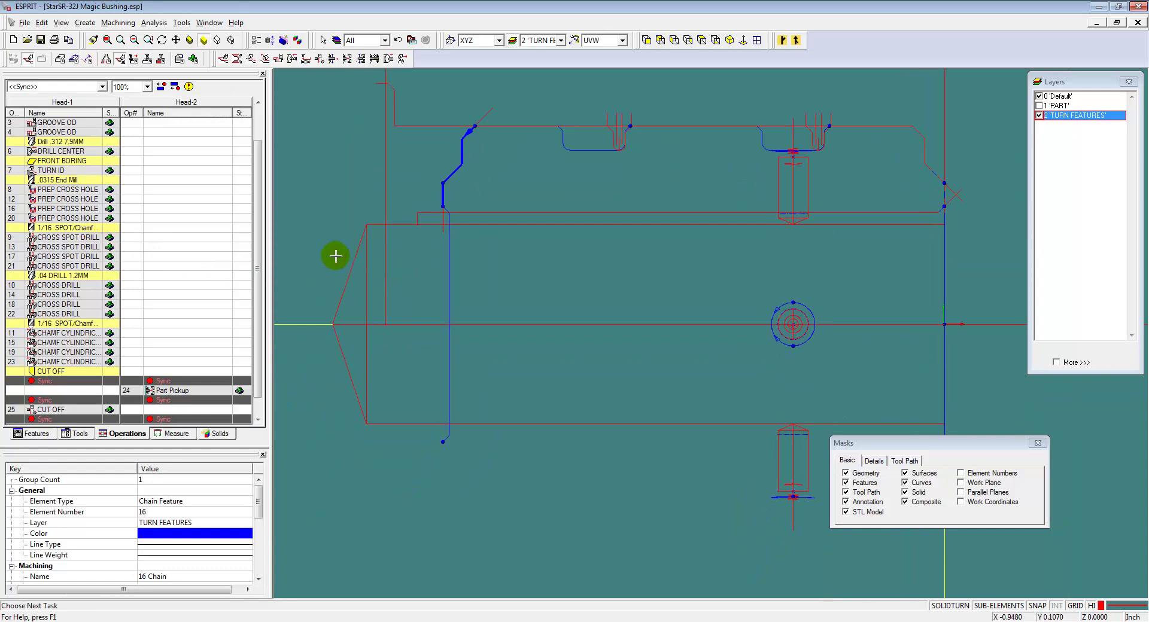
pyautogui.scroll(-2, 259, 366)
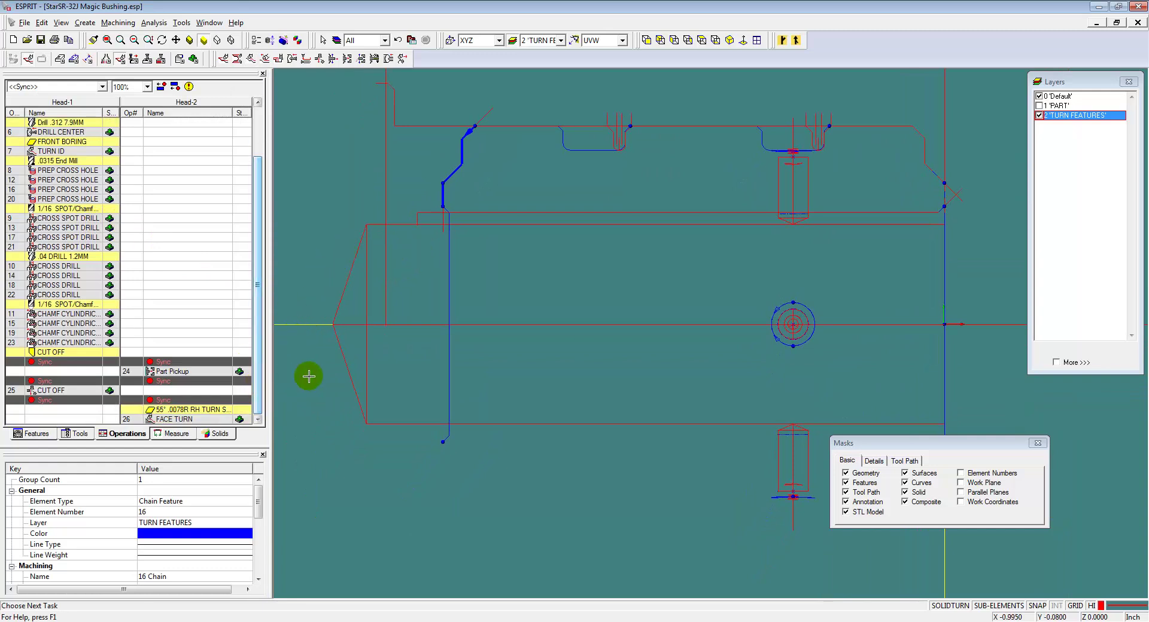
pyautogui.click(446, 440)
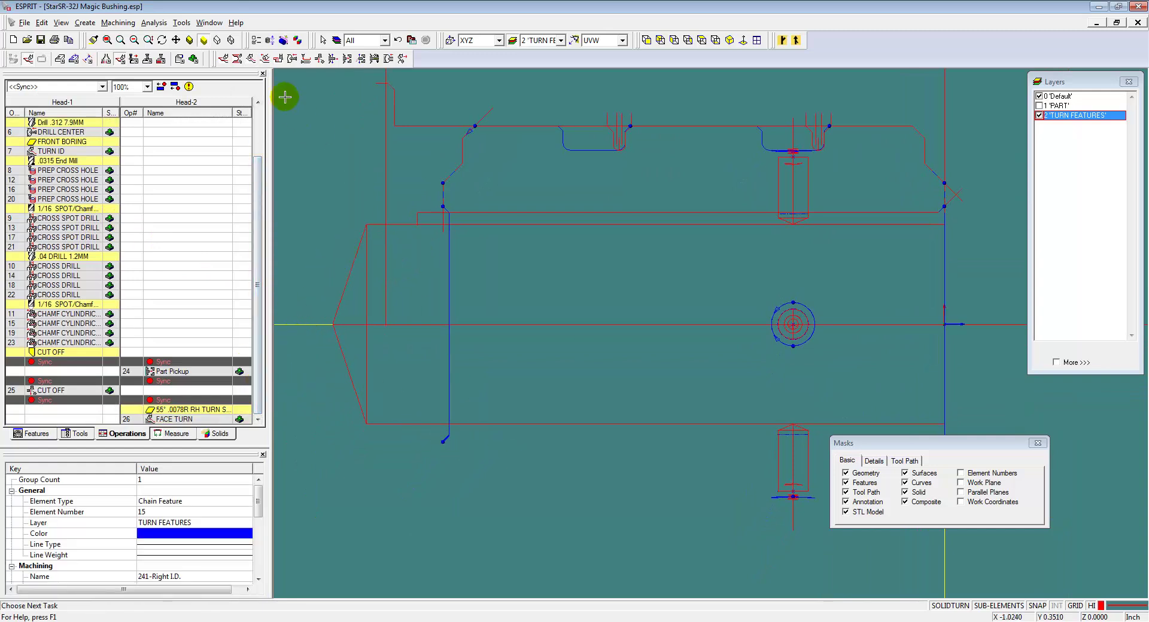
# Start a new turning operation from the TURN ID.prc process.
pyautogui.click(277, 121)
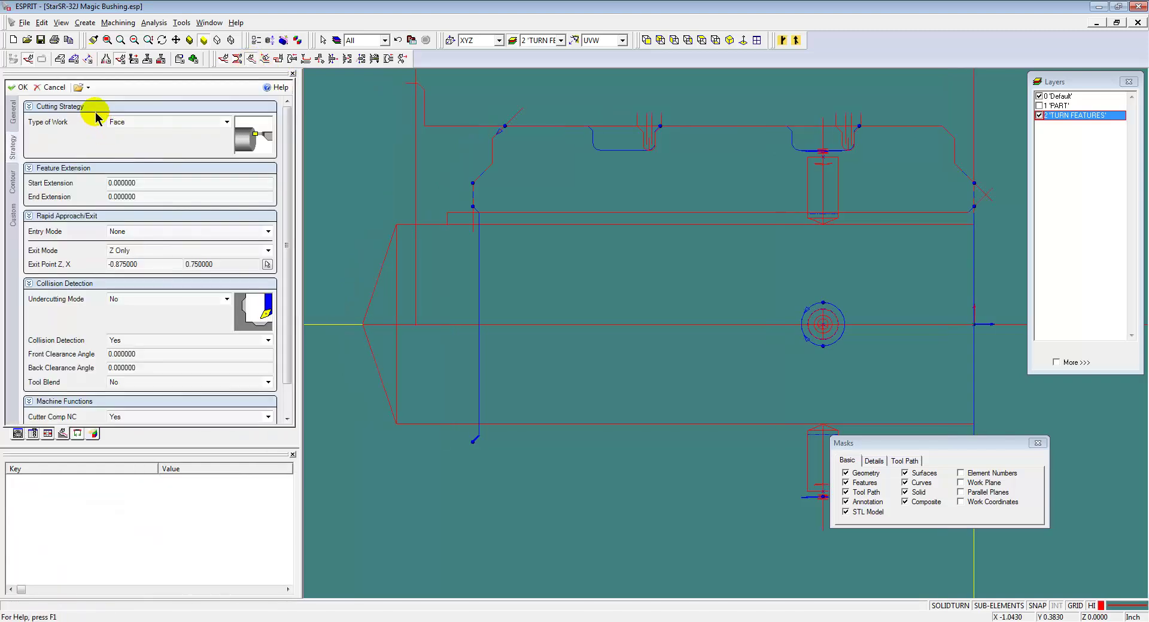
pyautogui.click(78, 88)
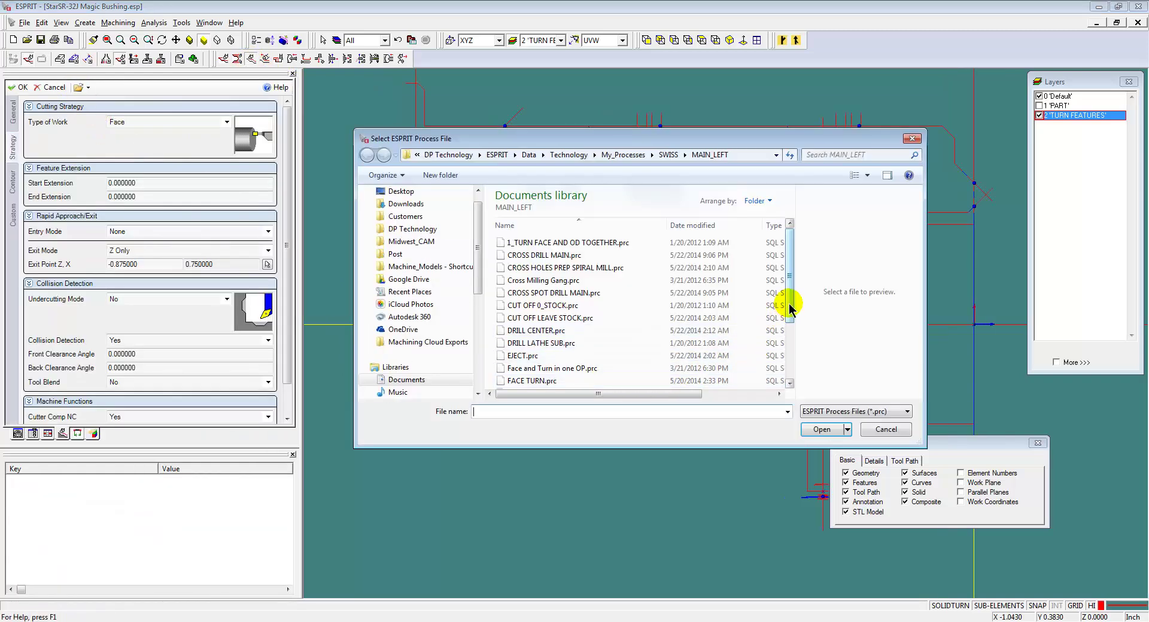
pyautogui.scroll(-3, 788, 302)
pyautogui.doubleClick(519, 369)
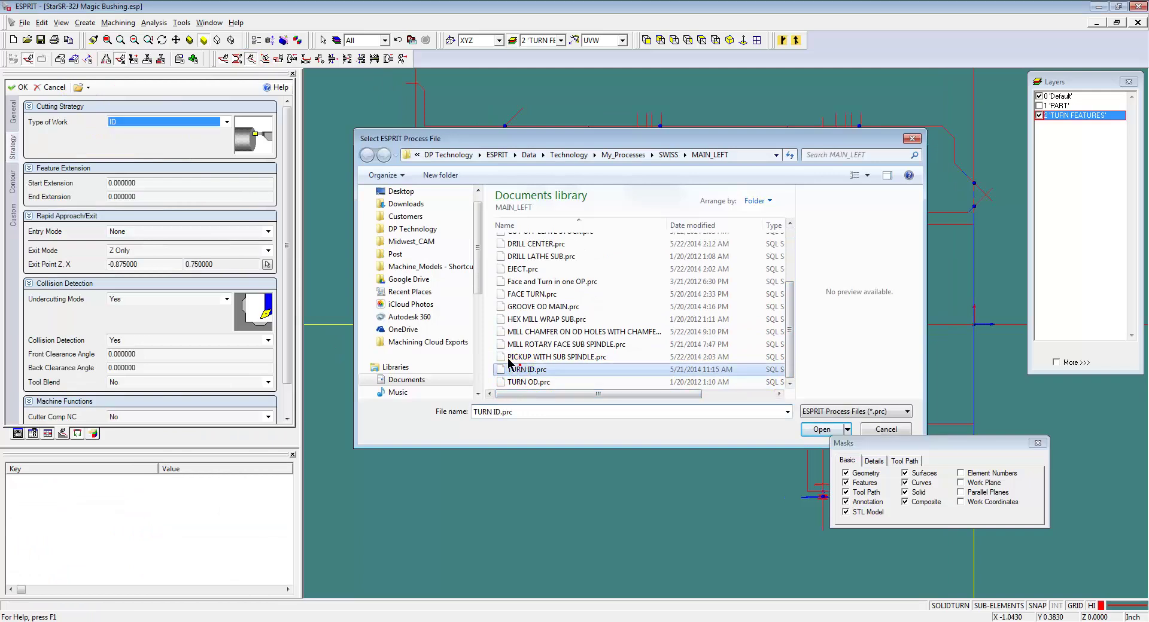
pyautogui.click(13, 113)
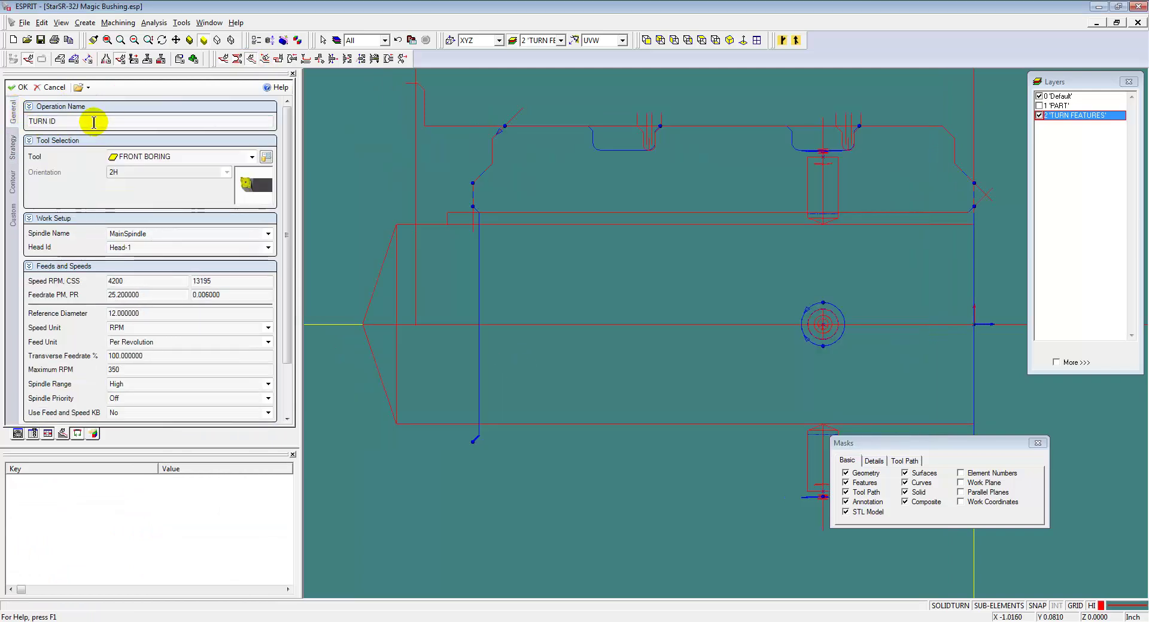
# Name it BACK CHAMFER with the 55° .0078R RH TURN SUB tool on SubSpindle, Head-2.
pyautogui.click(146, 156)
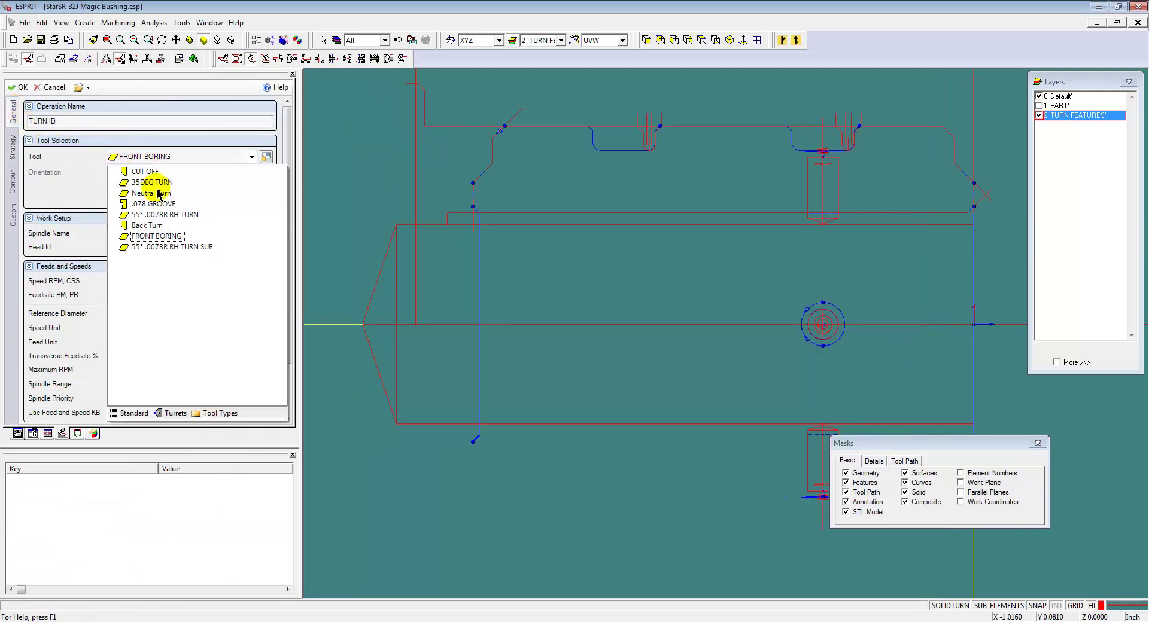
pyautogui.click(187, 248)
pyautogui.click(61, 122)
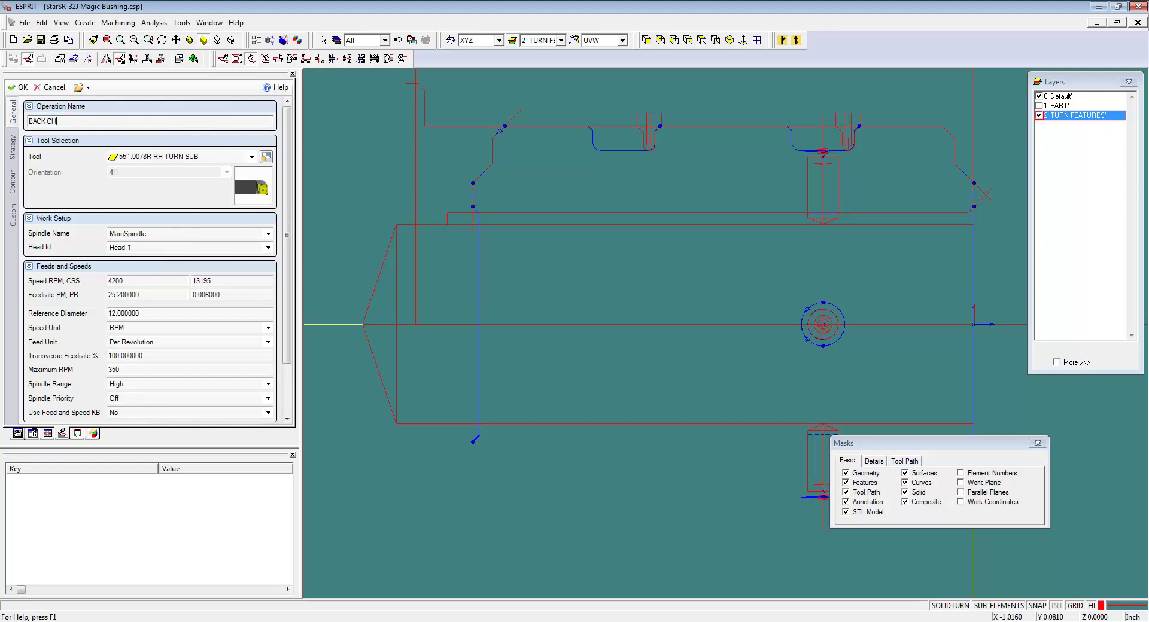
pyautogui.click(143, 233)
pyautogui.click(147, 254)
pyautogui.click(142, 249)
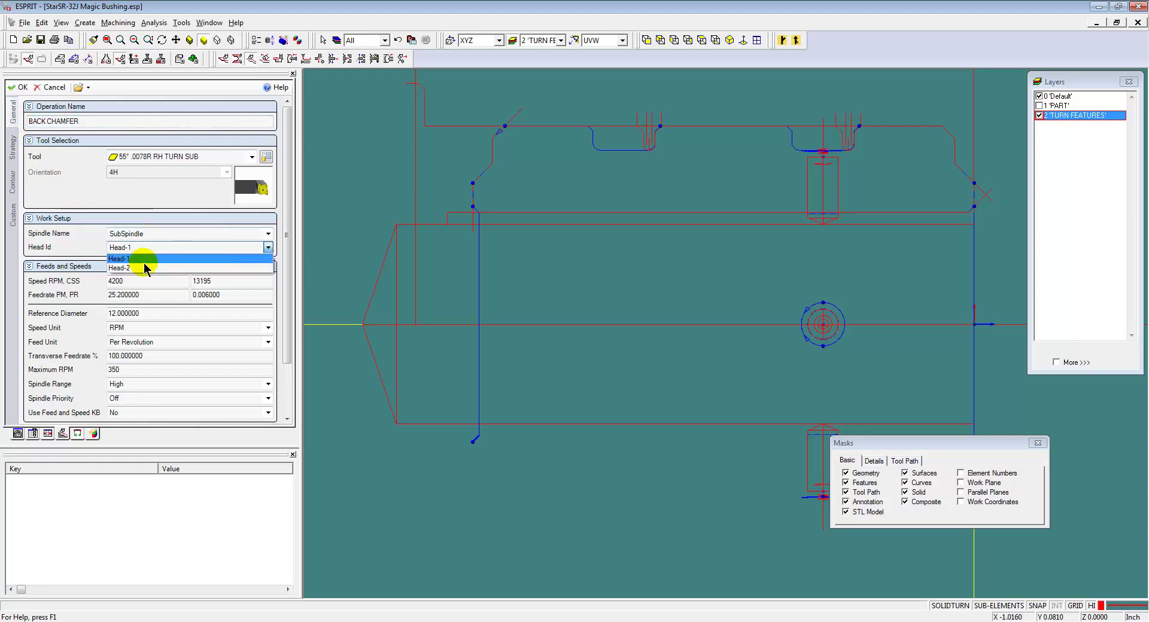
pyautogui.click(146, 267)
pyautogui.click(10, 149)
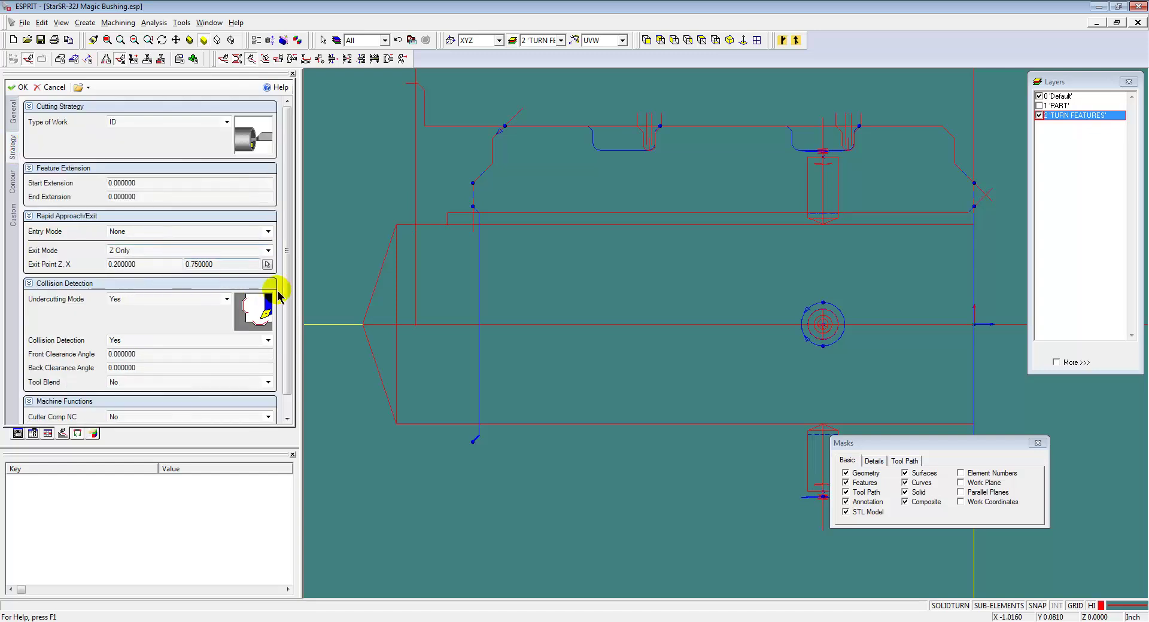
pyautogui.moveTo(283, 279); pyautogui.dragTo(284, 347)
pyautogui.click(200, 395)
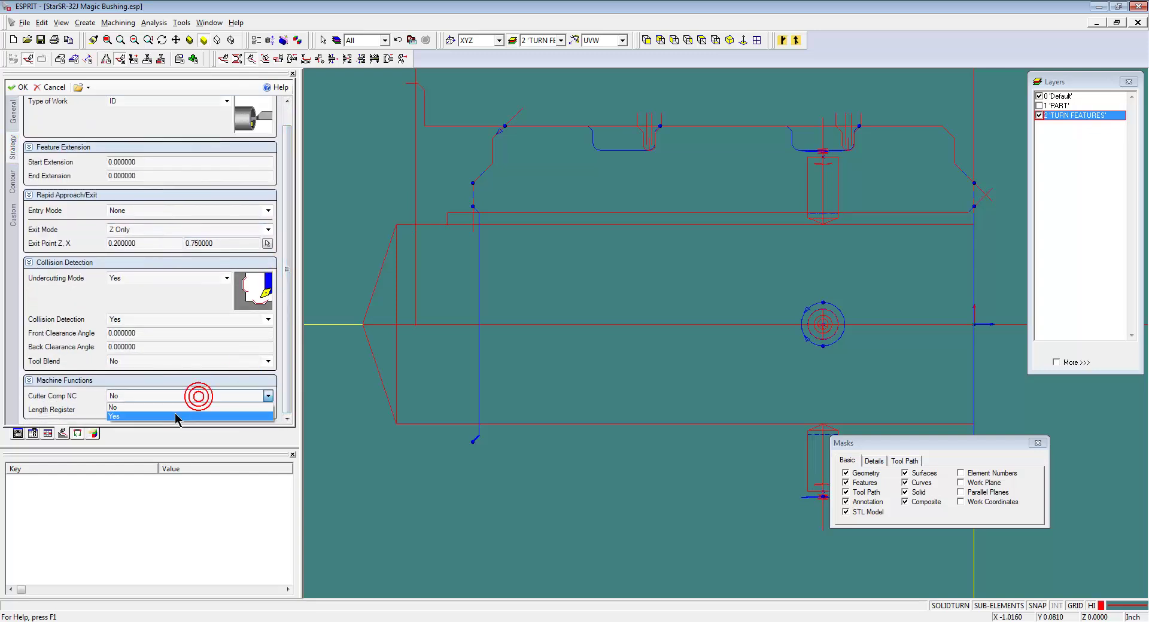
# Turn cutter compensation NC on and make both lead-in and lead-out Tangent.
pyautogui.click(180, 407)
pyautogui.click(12, 181)
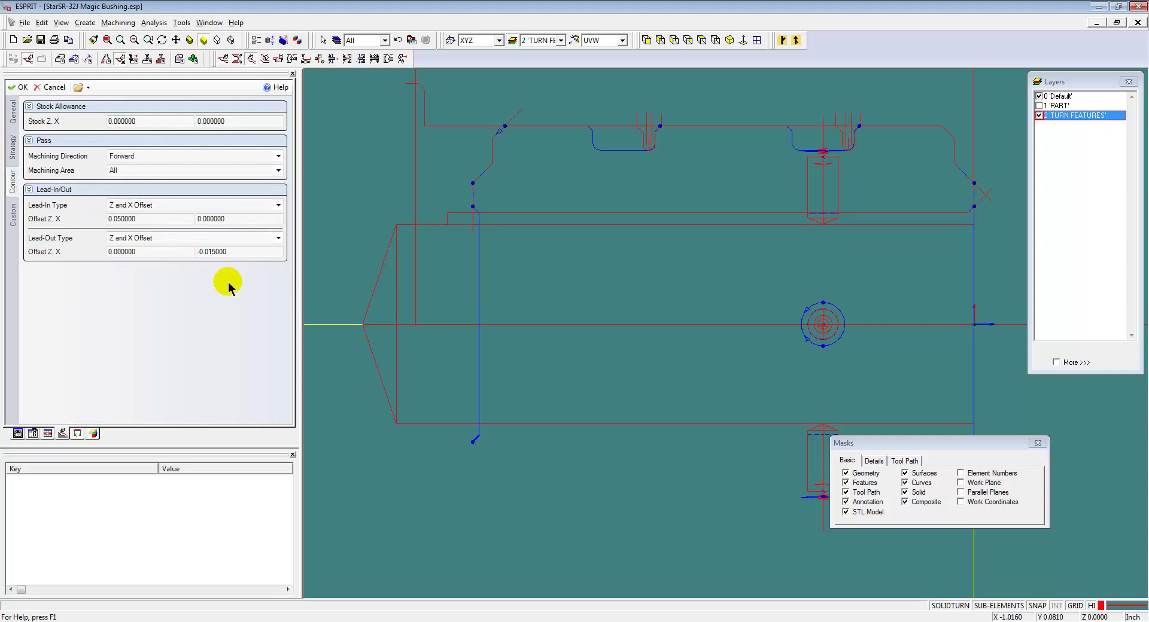
pyautogui.click(229, 207)
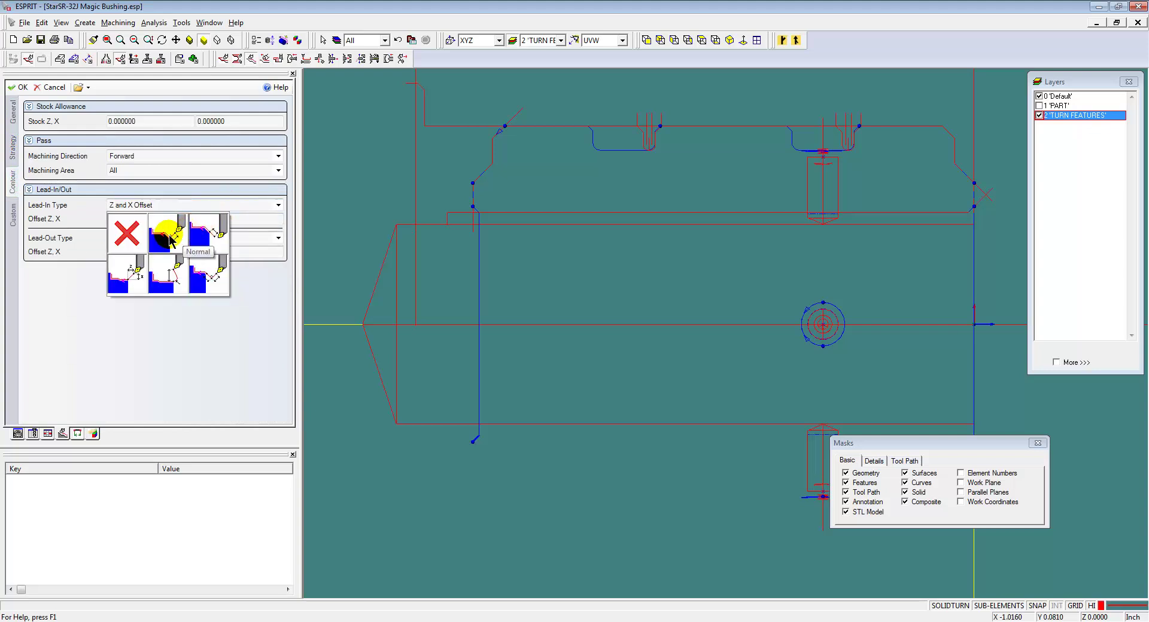
pyautogui.click(206, 231)
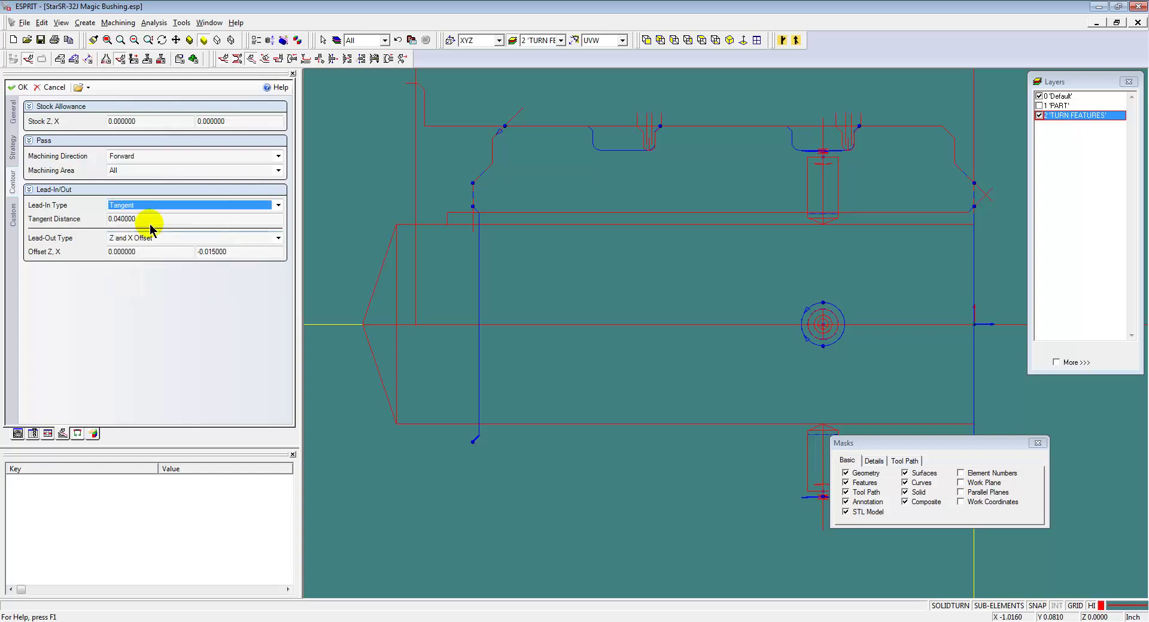
pyautogui.click(153, 239)
pyautogui.click(124, 301)
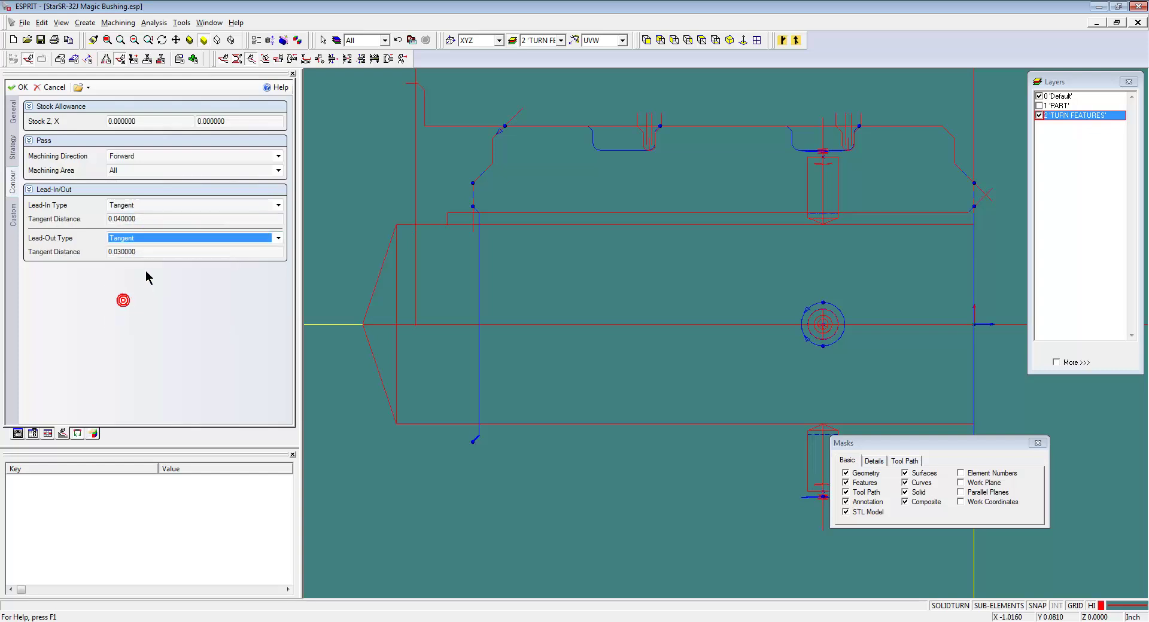
pyautogui.moveTo(117, 250); pyautogui.dragTo(164, 252)
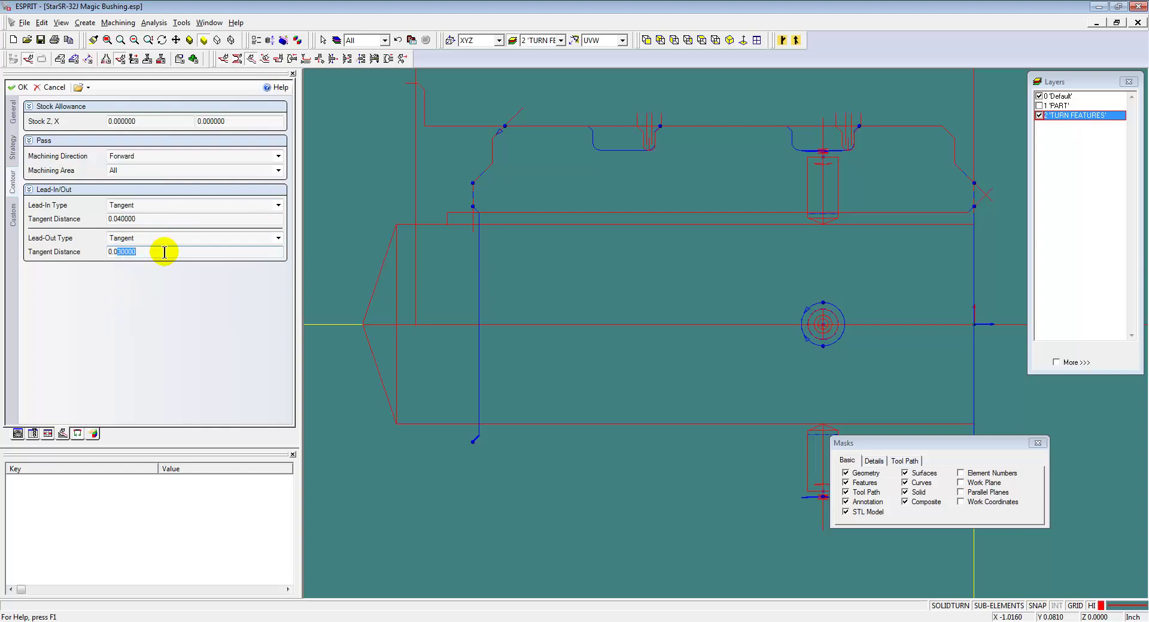
# Set the Entry Mode to X Then Z and accept the BACK CHAMFER operation.
pyautogui.click(12, 147)
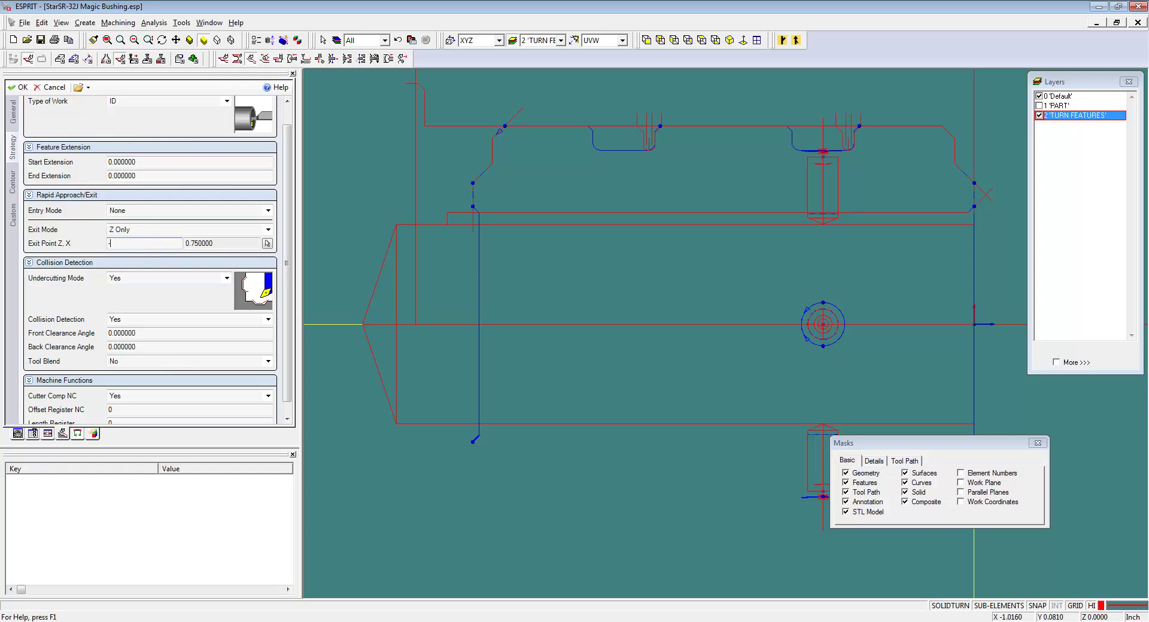
pyautogui.click(116, 221)
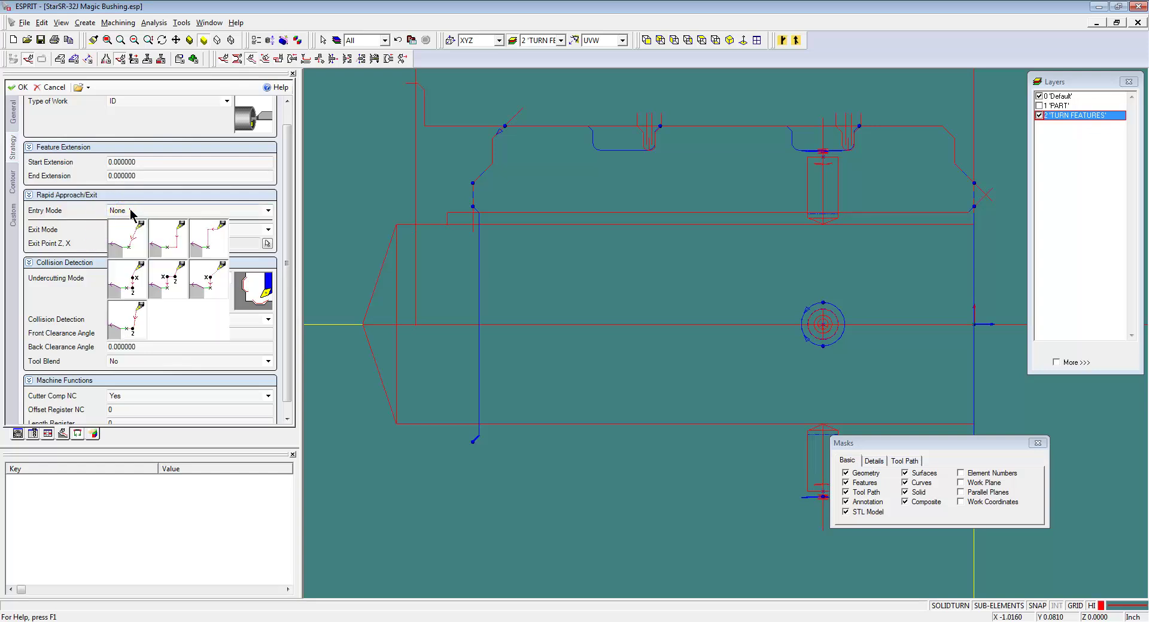
pyautogui.click(165, 239)
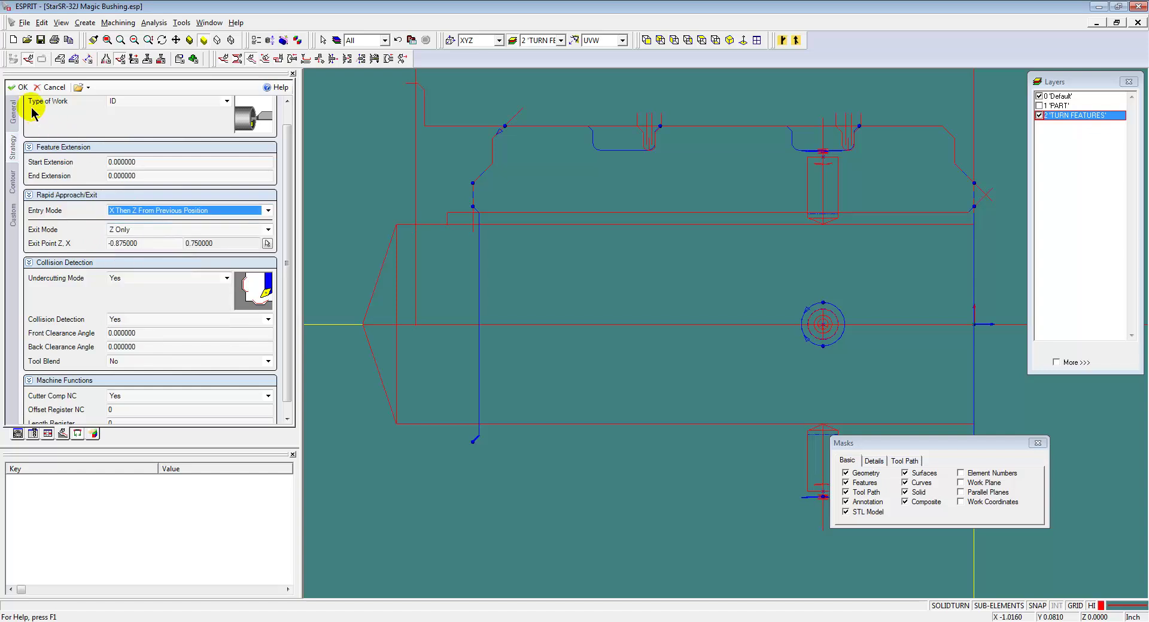
pyautogui.click(19, 87)
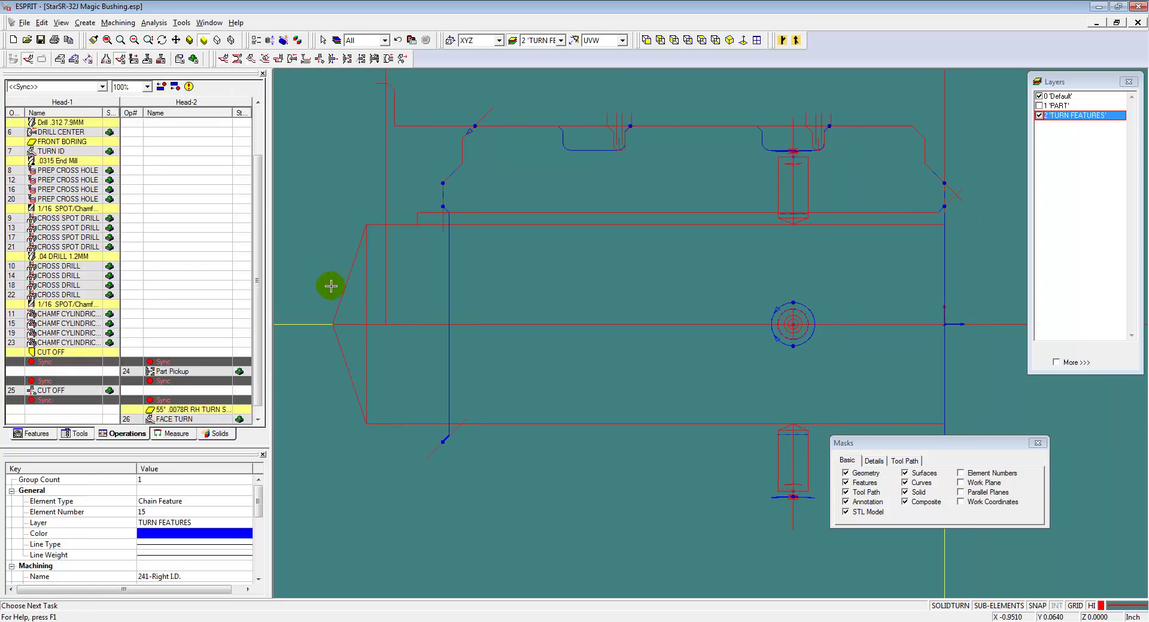
# Rename operation 26 to BACK FACE TURN, then select BACK CHAMFER (27).
pyautogui.moveTo(256, 320); pyautogui.dragTo(257, 340)
pyautogui.click(205, 411)
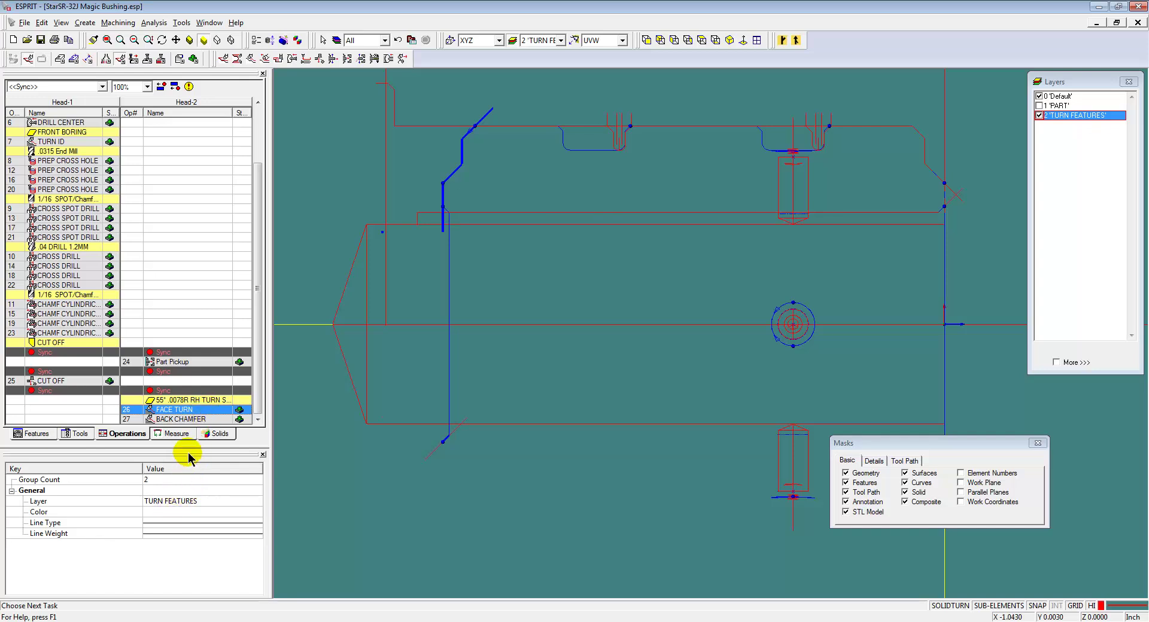
pyautogui.click(301, 459)
pyautogui.click(180, 411)
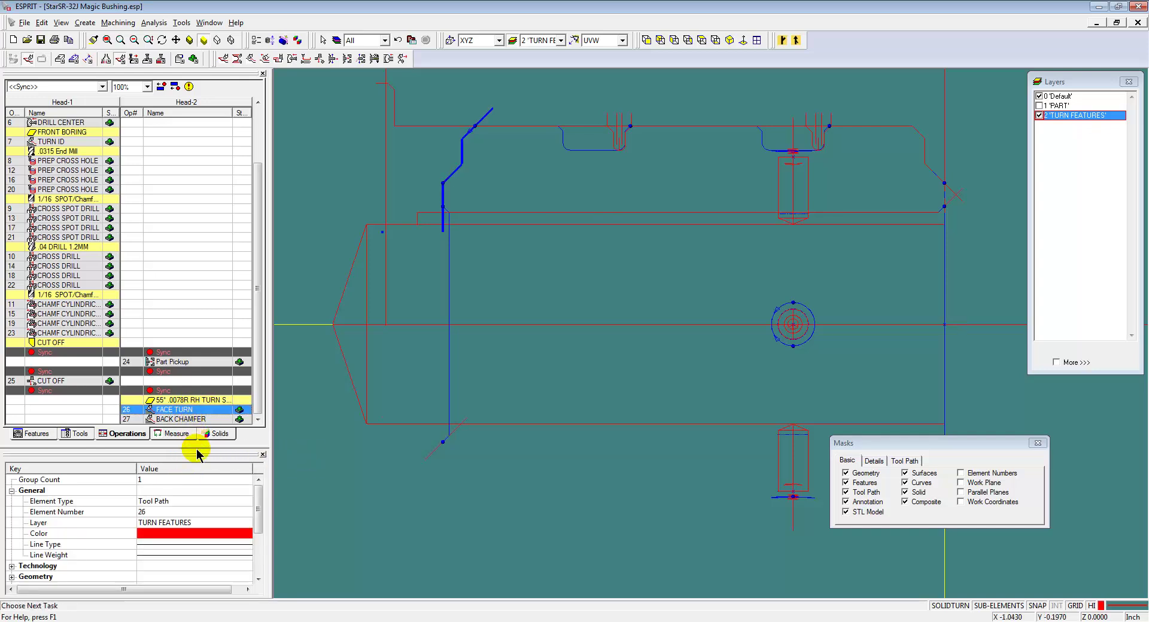
pyautogui.doubleClick(179, 411)
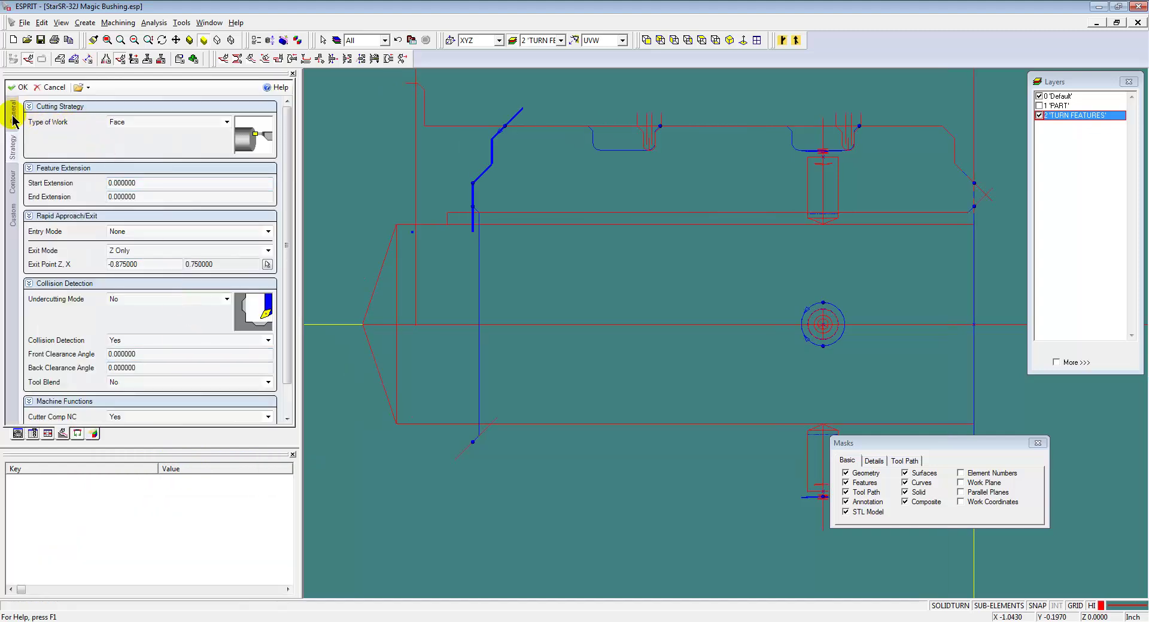
pyautogui.click(14, 117)
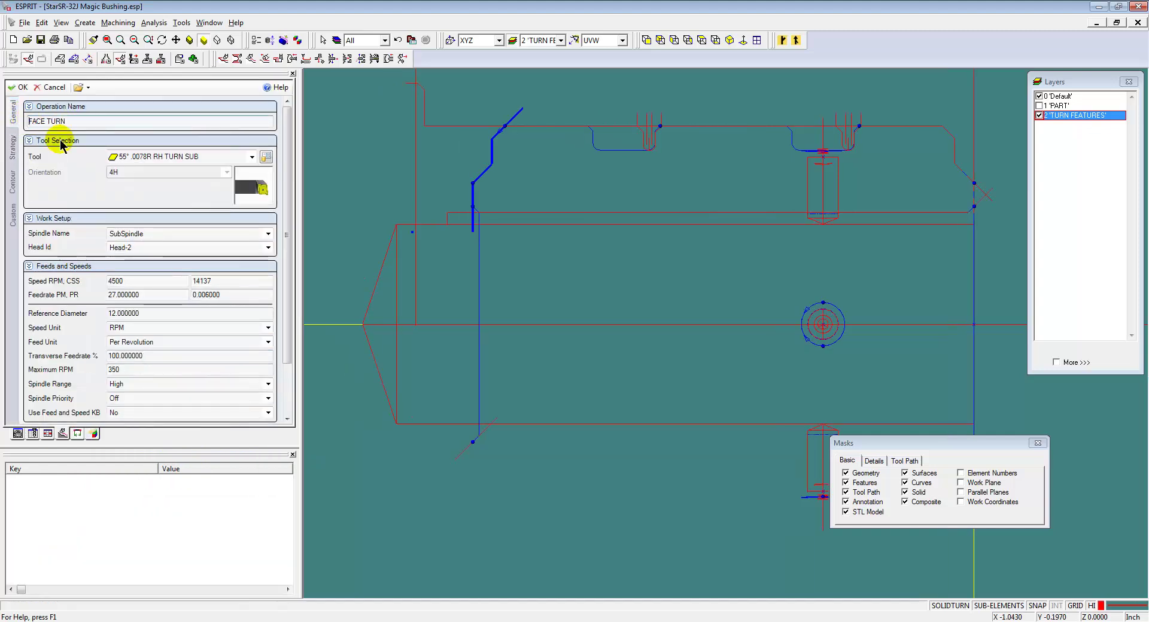
pyautogui.press('Return')
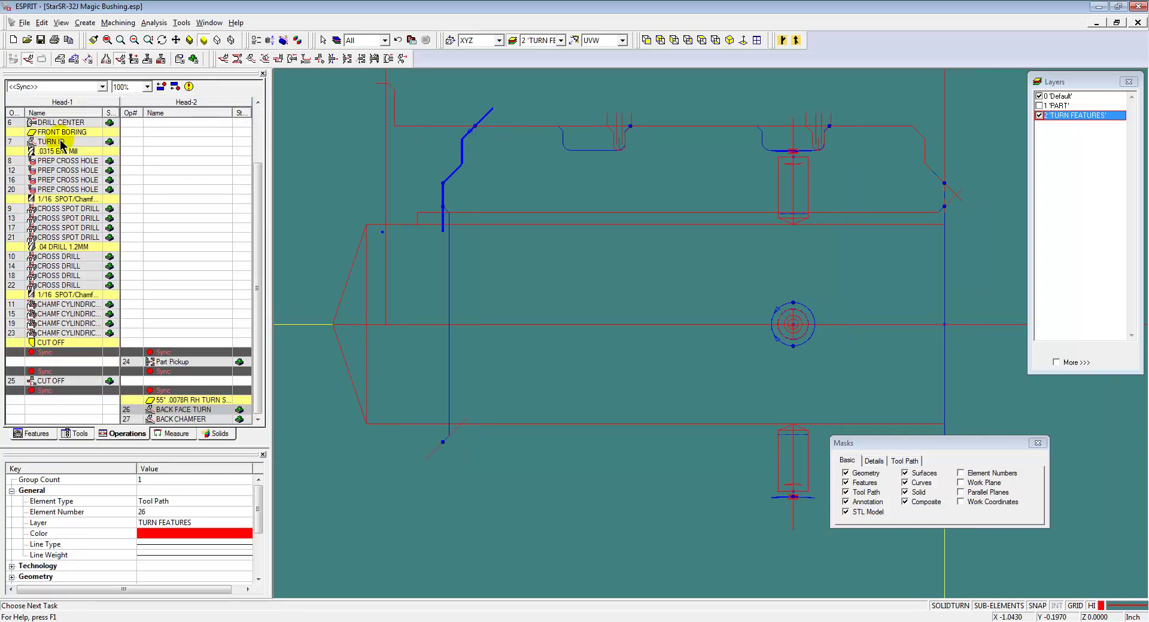
pyautogui.click(212, 419)
# Move operations 26 and 27 to the top of the Head-2 column and deselect.
pyautogui.keyDown('shift'); pyautogui.click(213, 411); pyautogui.keyUp('shift')
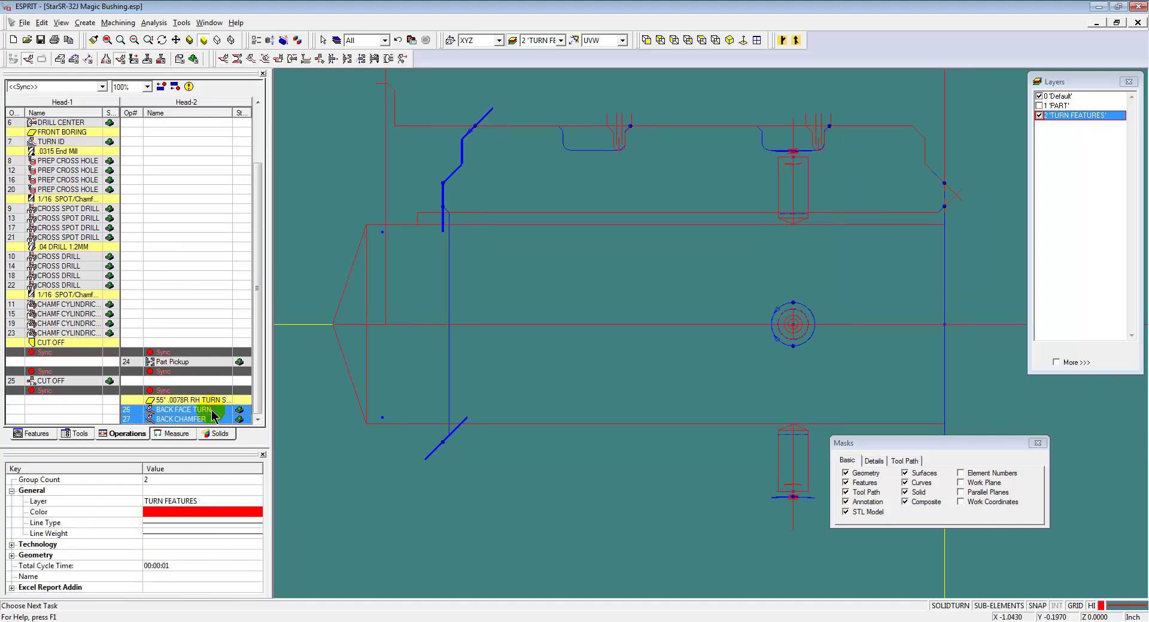
pyautogui.scroll(1, 196, 288)
pyautogui.scroll(1, 262, 276)
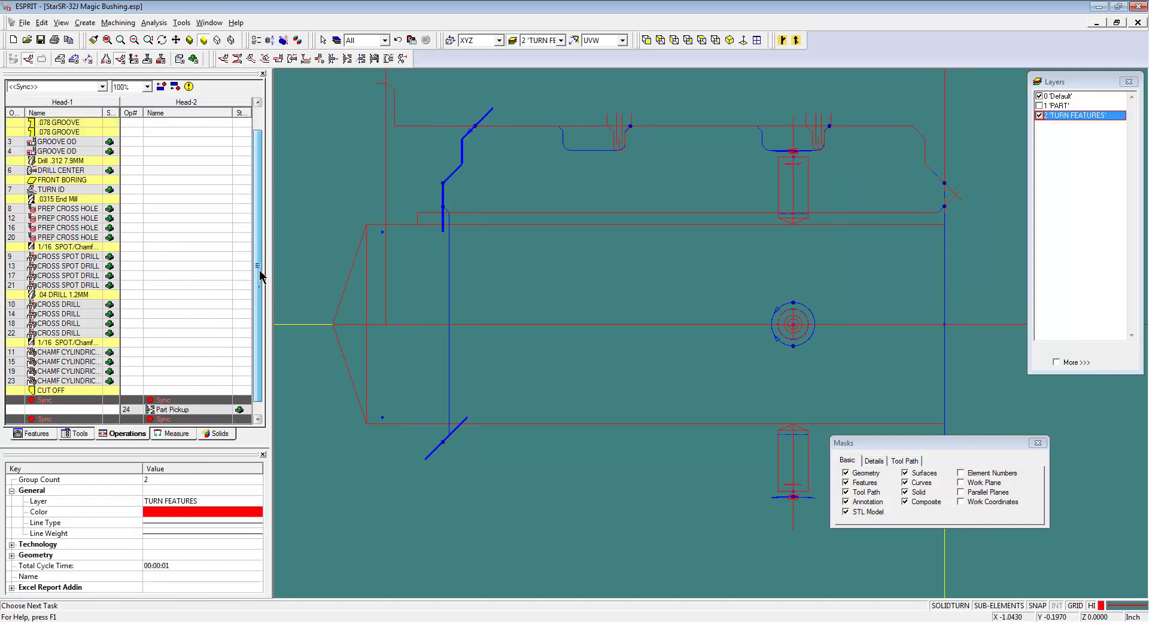
pyautogui.scroll(1, 262, 276)
pyautogui.scroll(-4, 419, 294)
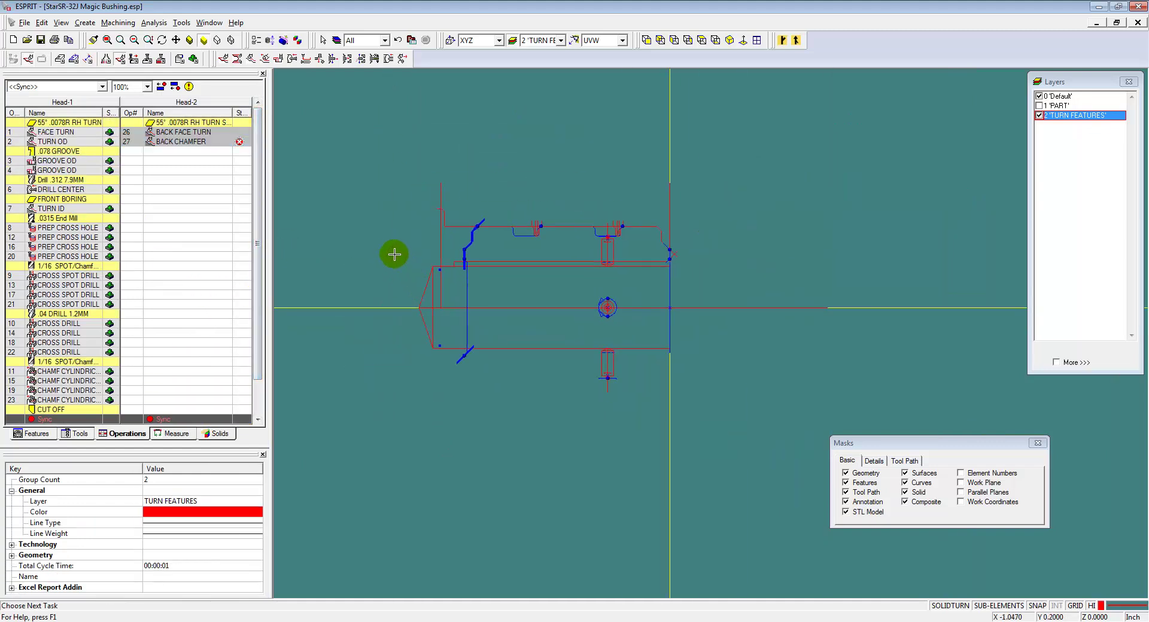
pyautogui.click(394, 254)
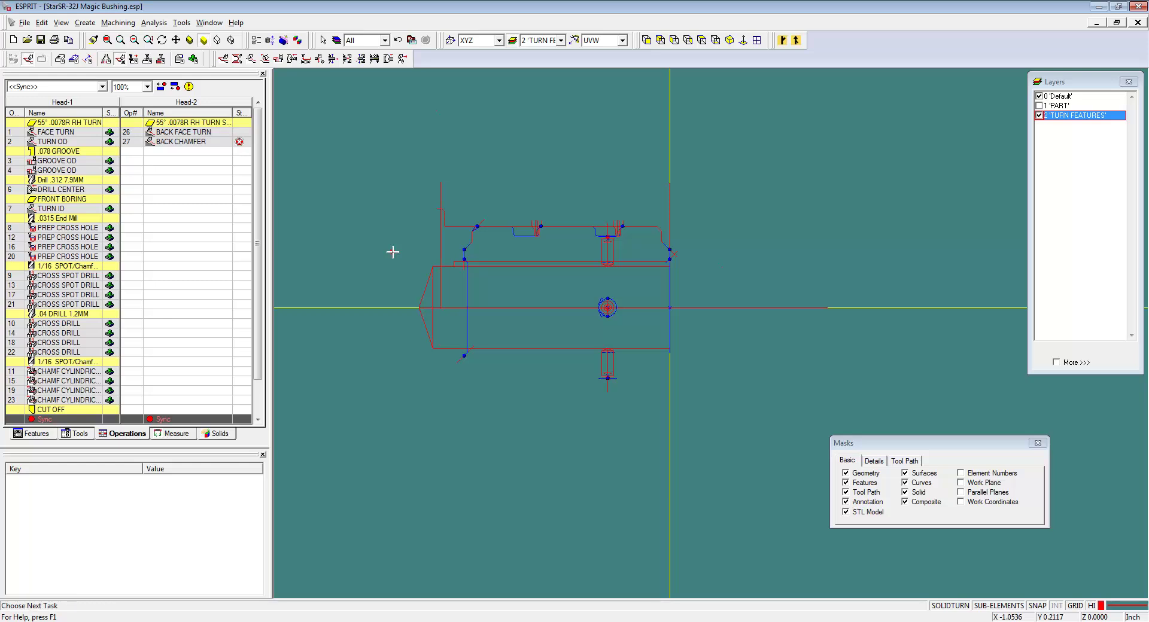
# Create Part Release (28) and drag it beneath BACK CHAMFER in Head-2.
pyautogui.click(362, 64)
pyautogui.press('Escape')
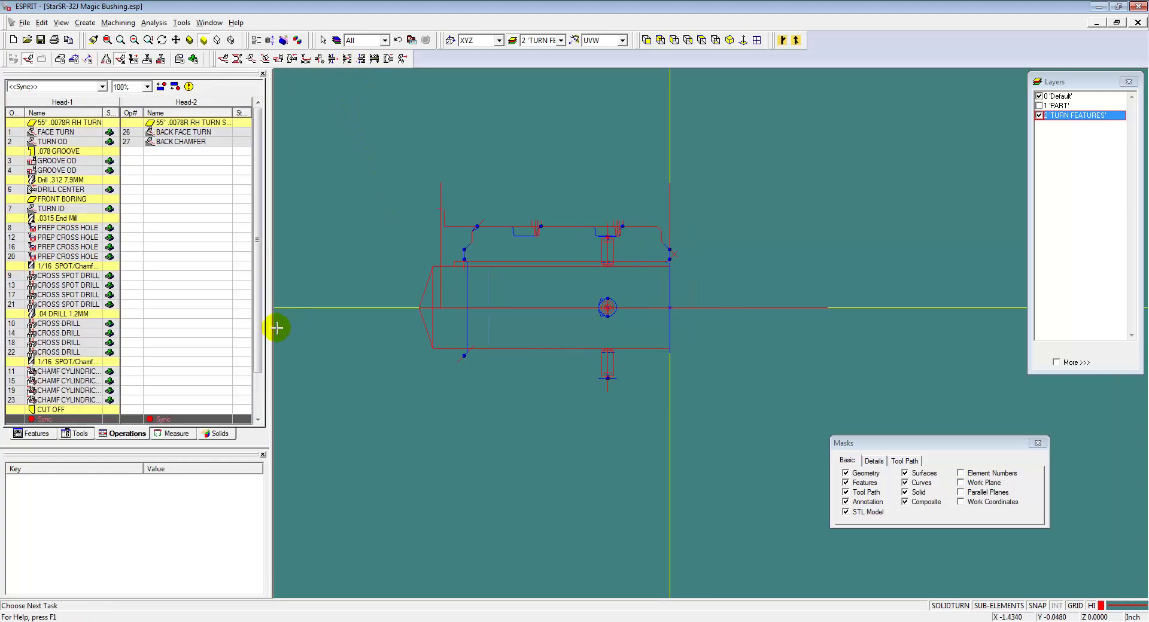
pyautogui.moveTo(256, 346); pyautogui.dragTo(256, 389)
pyautogui.click(210, 419)
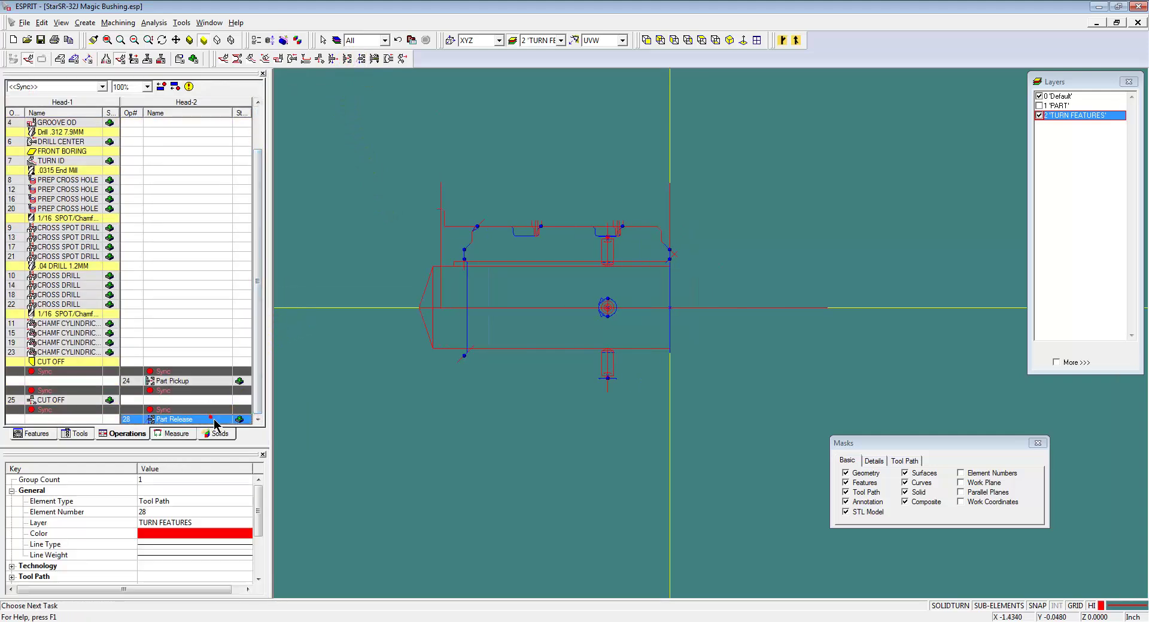
pyautogui.moveTo(214, 420); pyautogui.dragTo(281, 234)
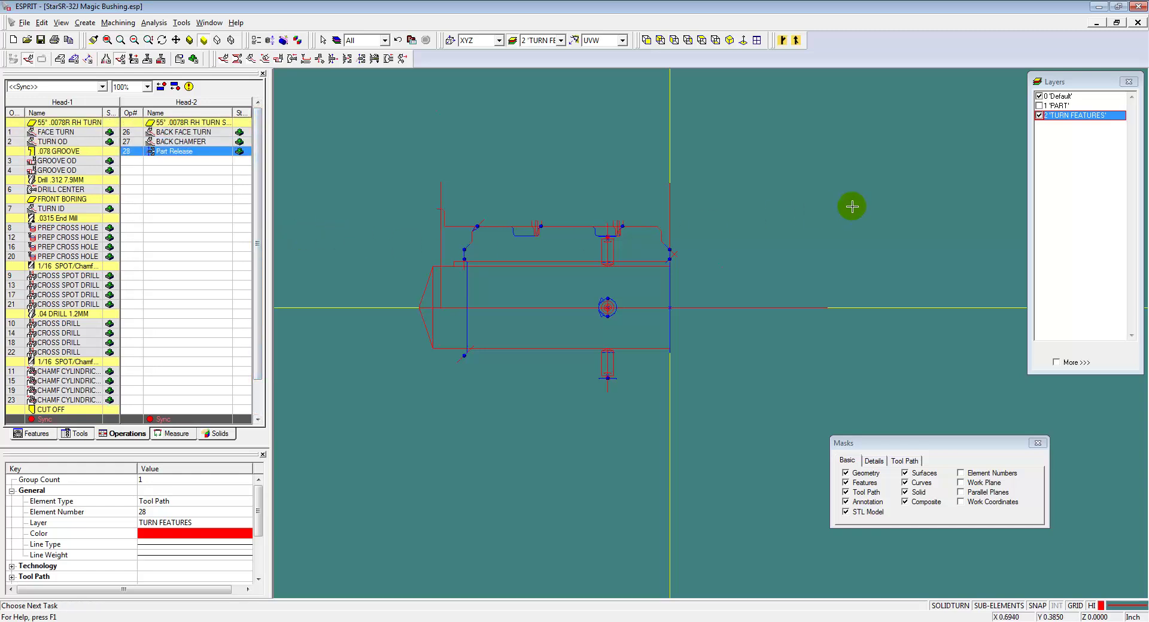
# Show the bushing solid and create a new UVW work plane on Face 178.
pyautogui.click(1040, 106)
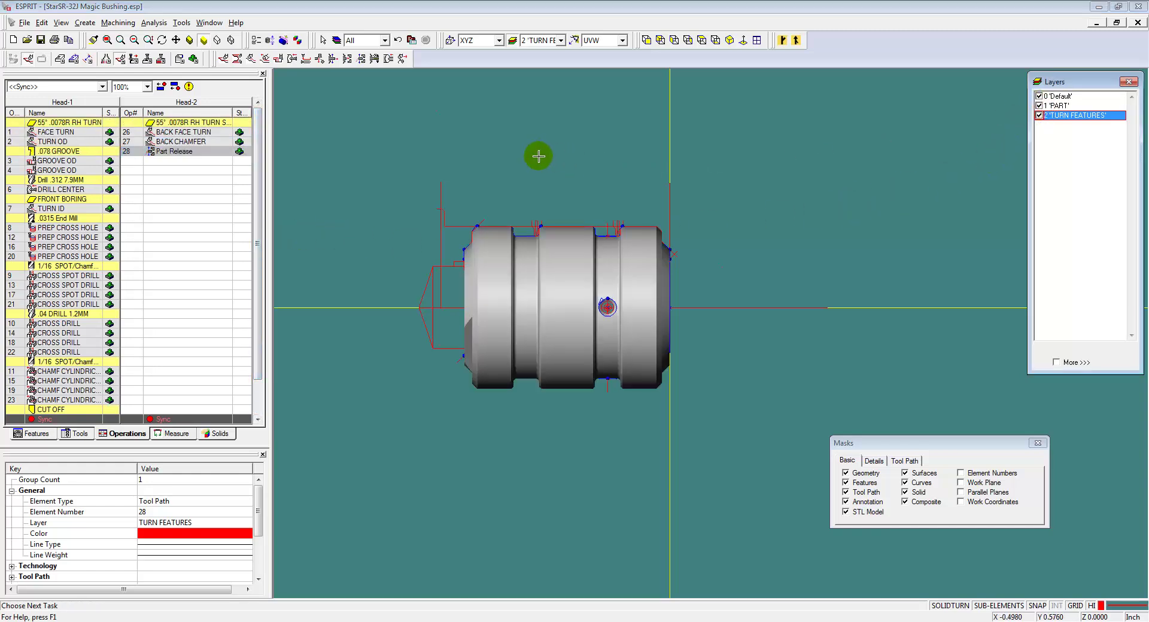
pyautogui.moveTo(539, 156); pyautogui.dragTo(626, 303, button='middle')
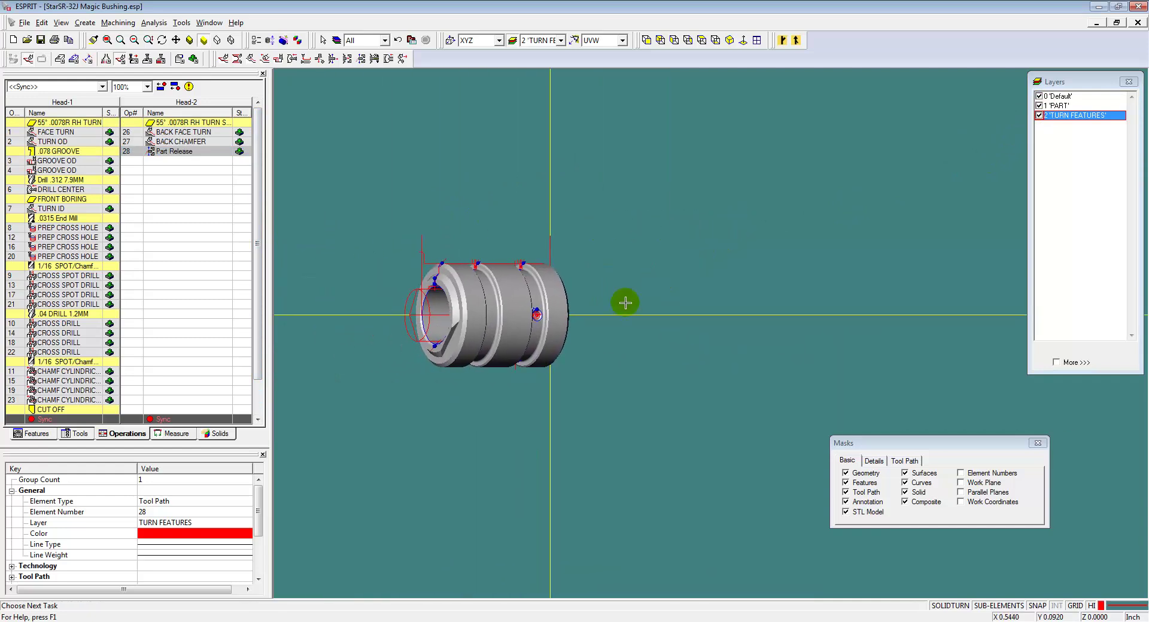
pyautogui.scroll(3, 461, 333)
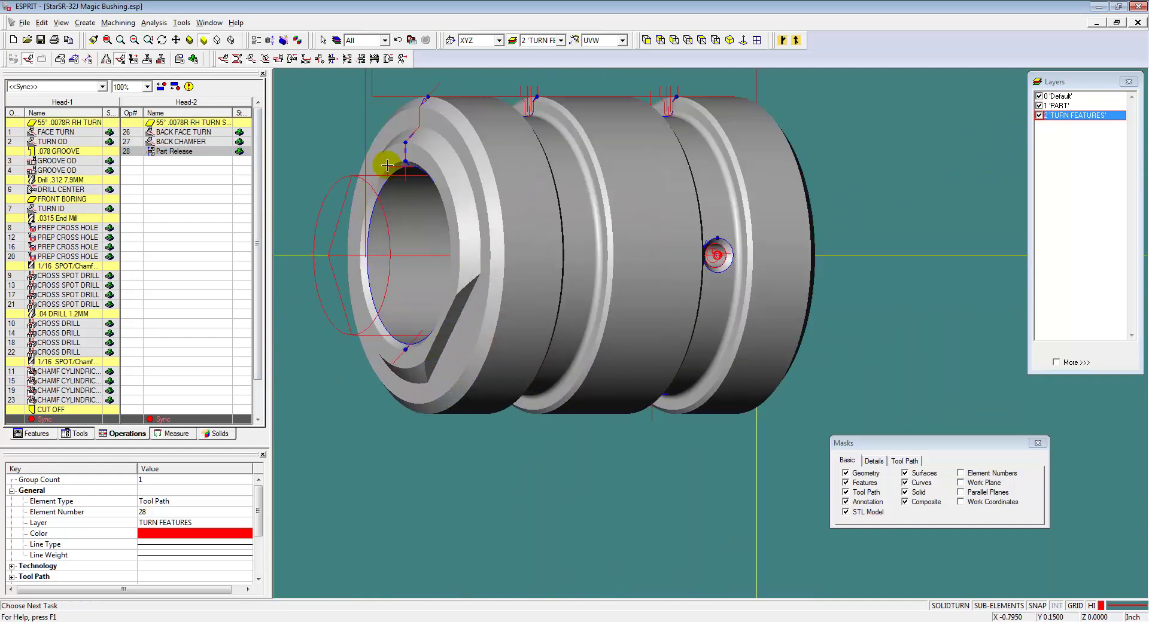
pyautogui.click(84, 62)
pyautogui.click(442, 59)
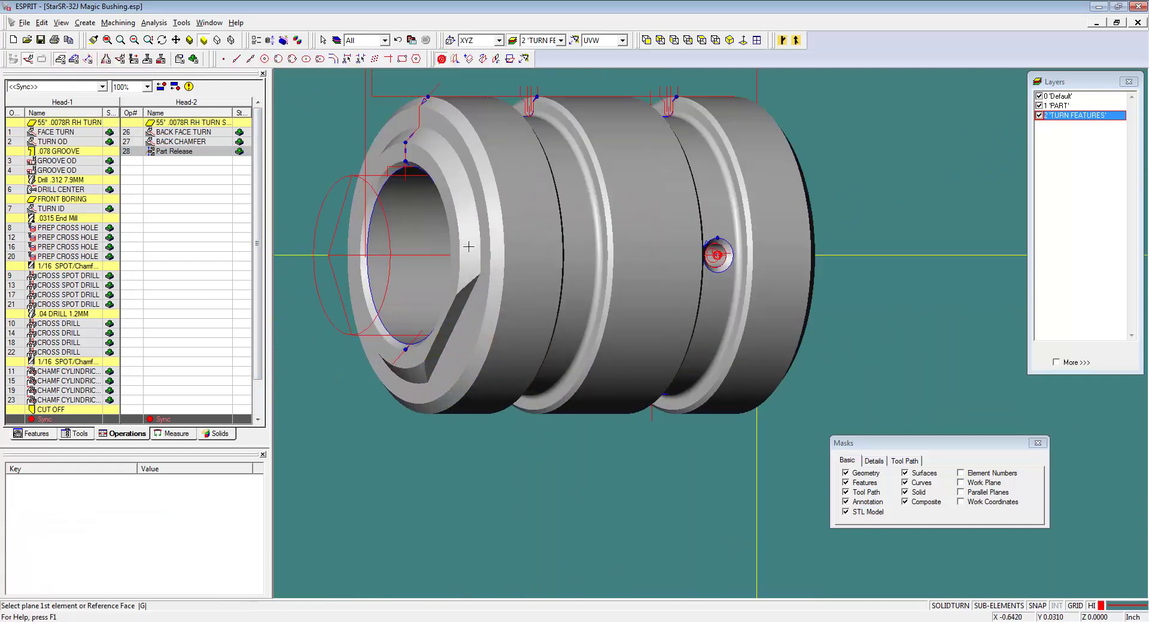
pyautogui.click(465, 329)
pyautogui.click(465, 330)
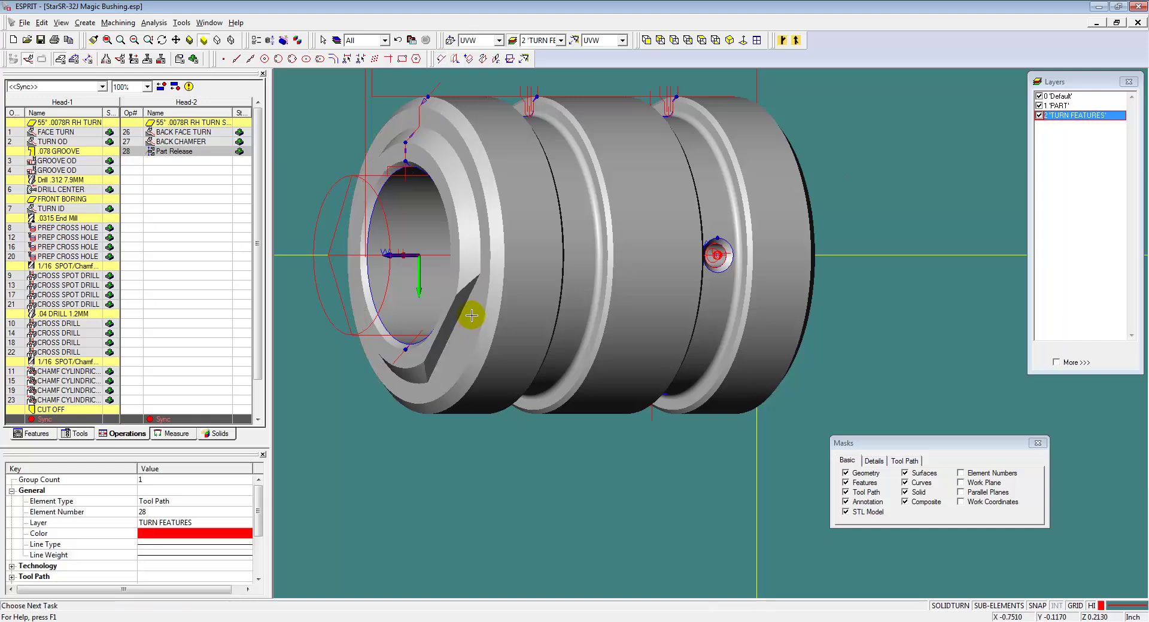
# Create a face profile from Edge 7 of the bushing's flat.
pyautogui.click(87, 58)
pyautogui.click(278, 59)
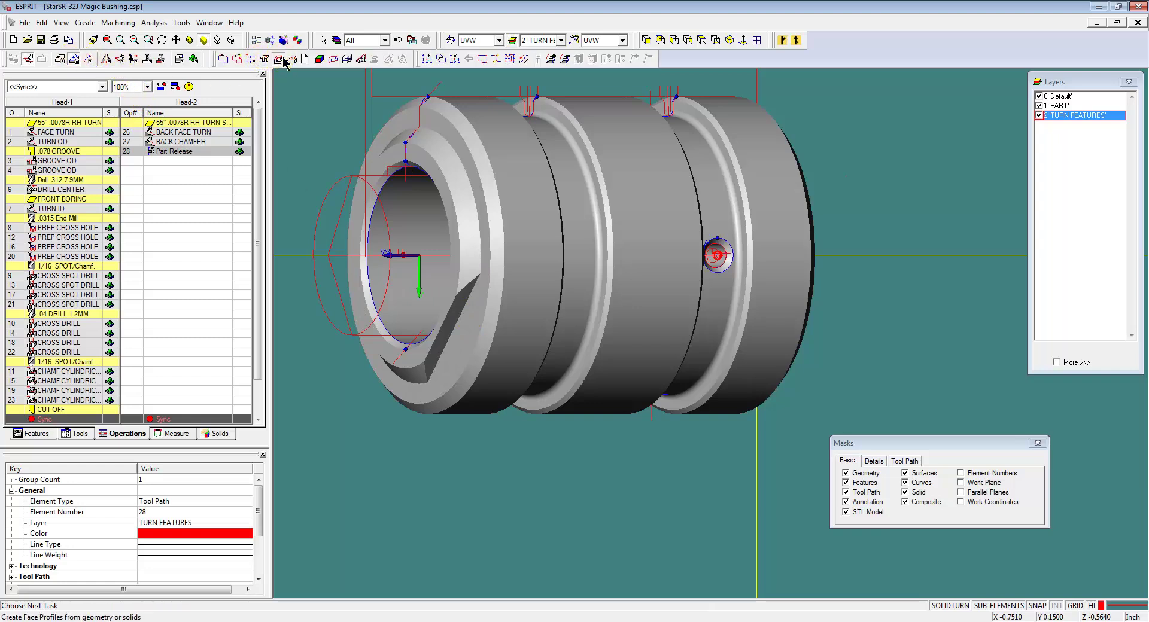
pyautogui.click(279, 59)
pyautogui.click(450, 337)
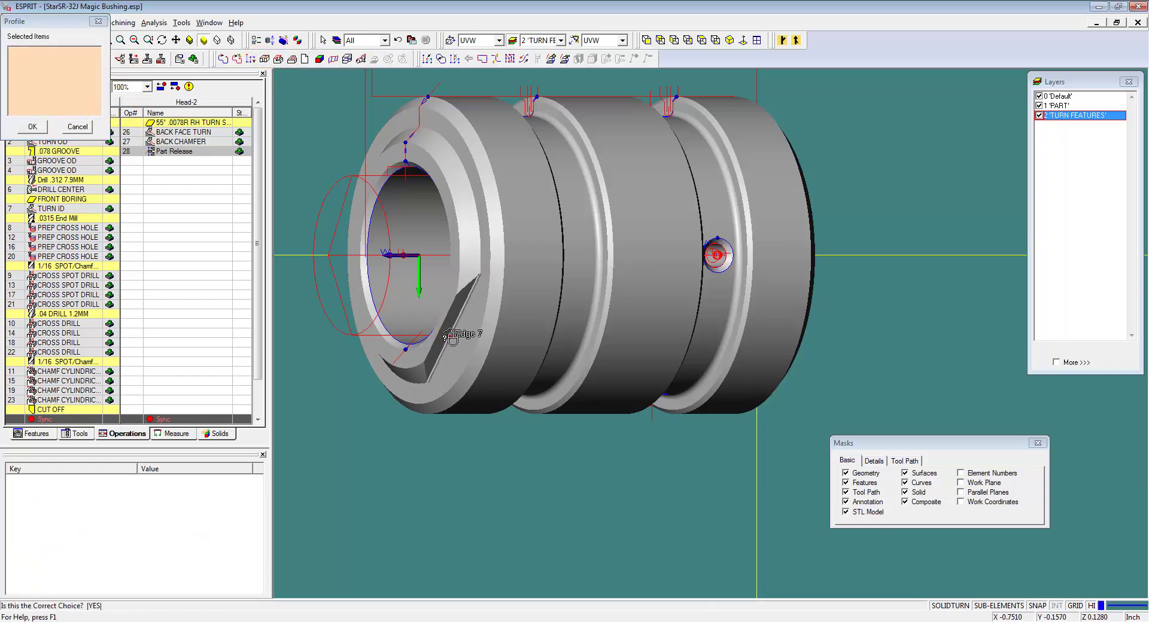
pyautogui.click(449, 335)
pyautogui.click(31, 127)
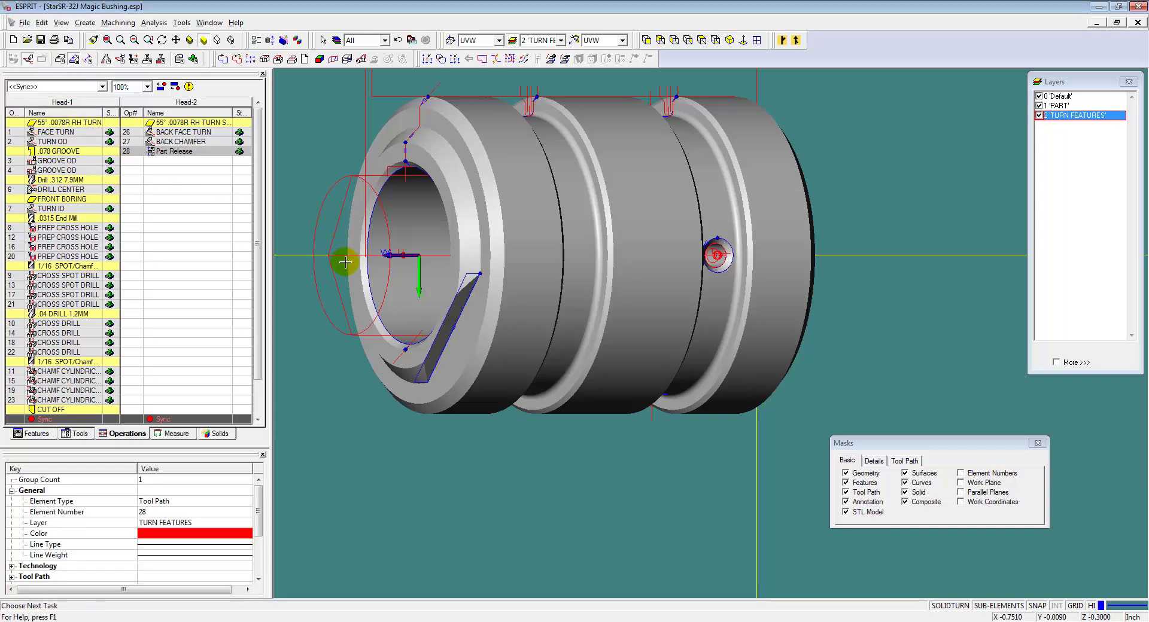
# Add a MILL LOCATION FLAT milling operation to 17 Profile and generate its toolpath.
pyautogui.click(40, 434)
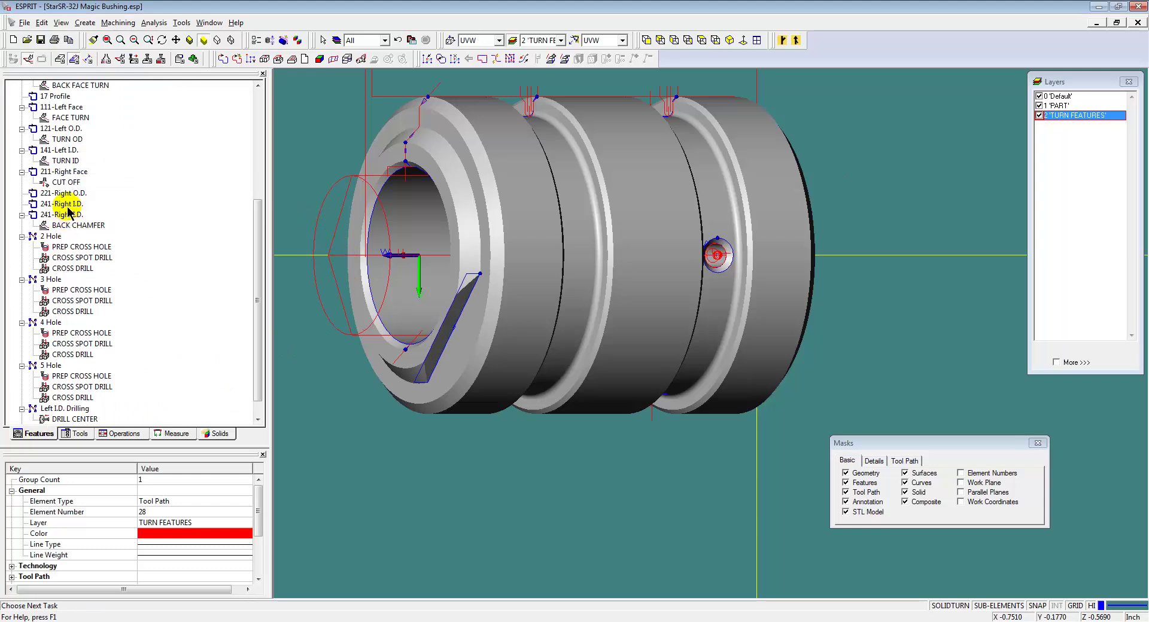
pyautogui.click(70, 98)
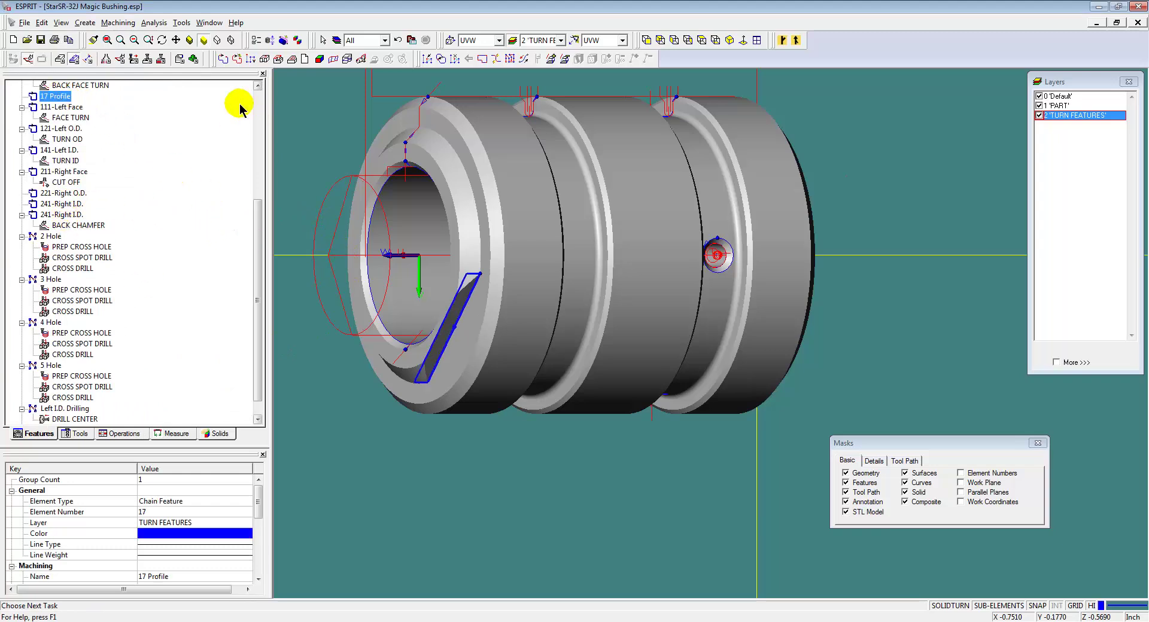
pyautogui.click(133, 59)
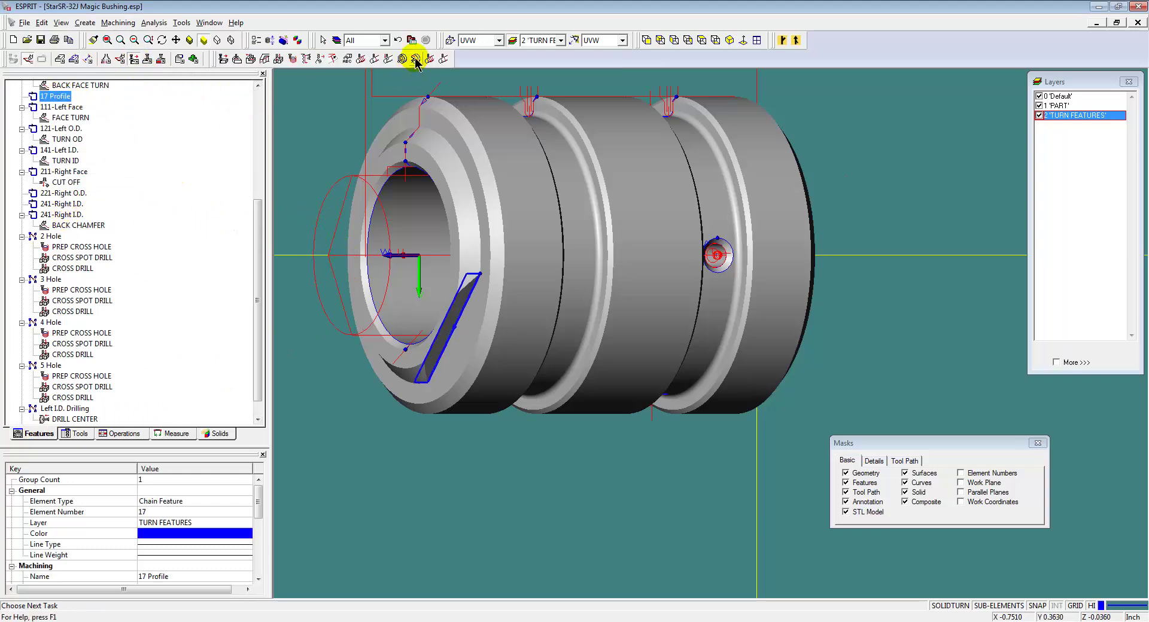
pyautogui.click(416, 60)
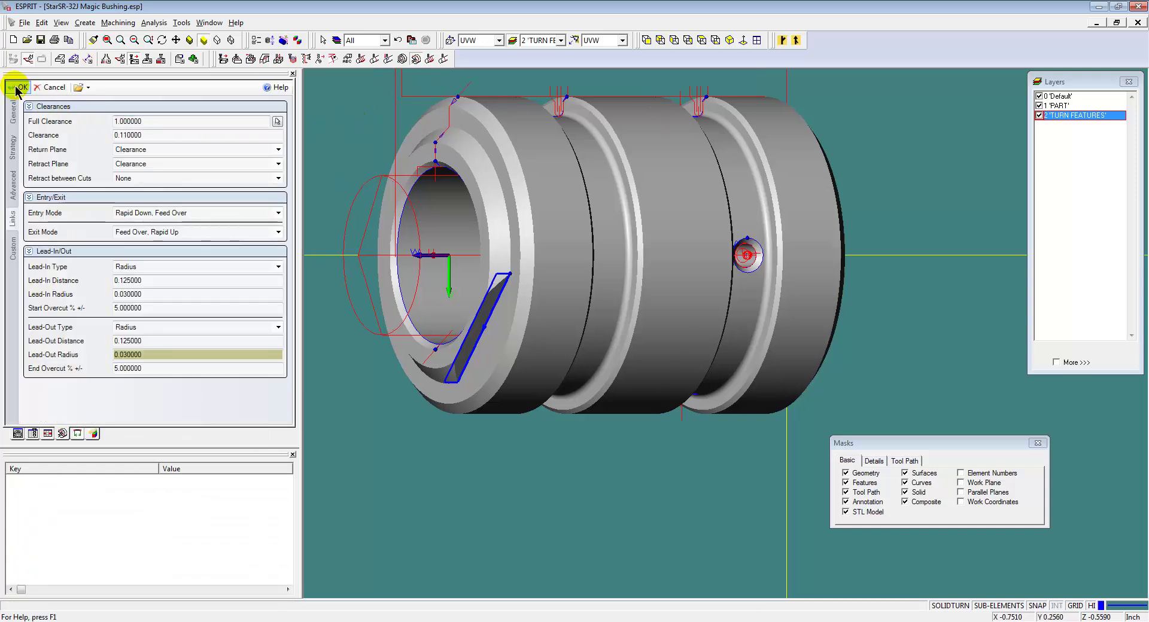
pyautogui.click(18, 88)
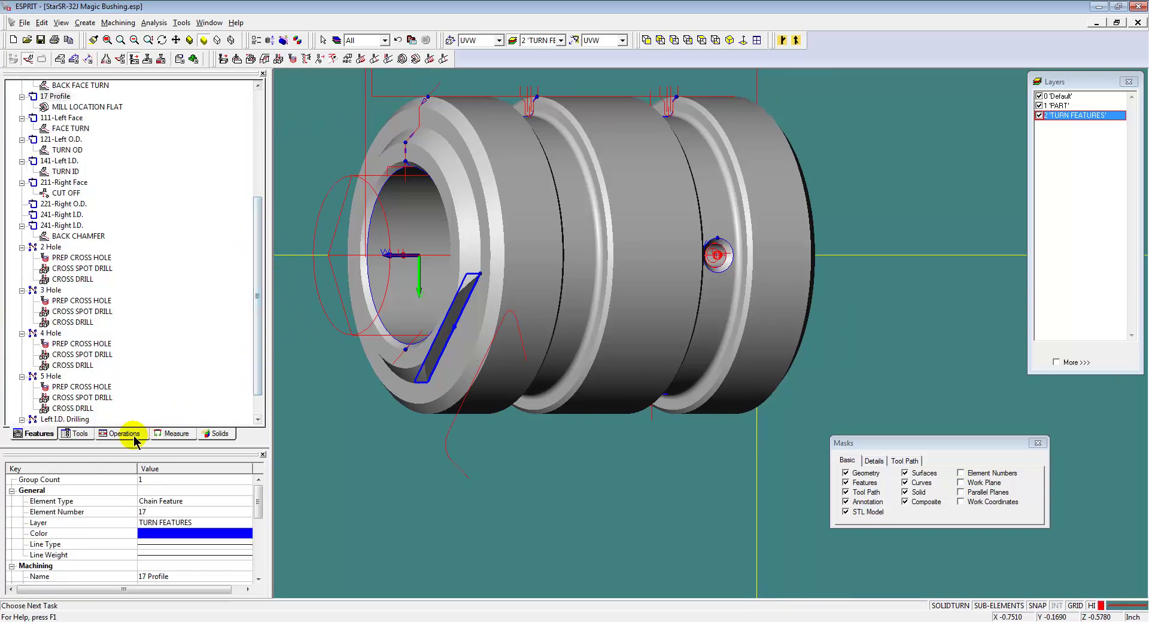
# Drag MILL LOCATION FLAT (29) into Head-2 between BACK CHAMFER and Part Release.
pyautogui.click(124, 434)
pyautogui.scroll(-2, 258, 350)
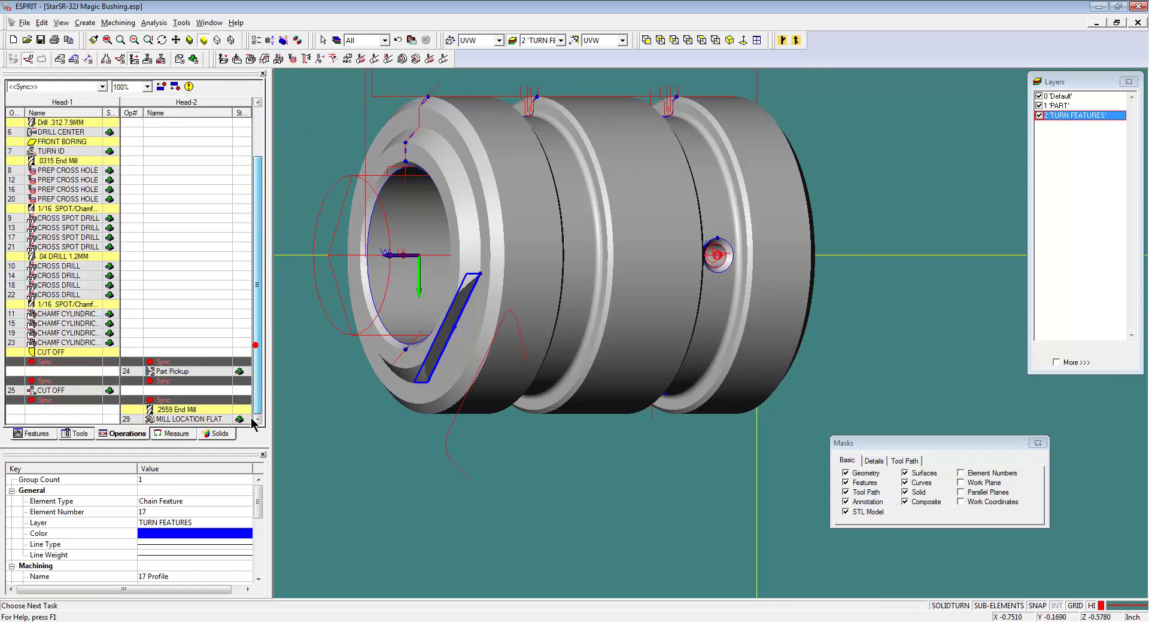
pyautogui.click(216, 419)
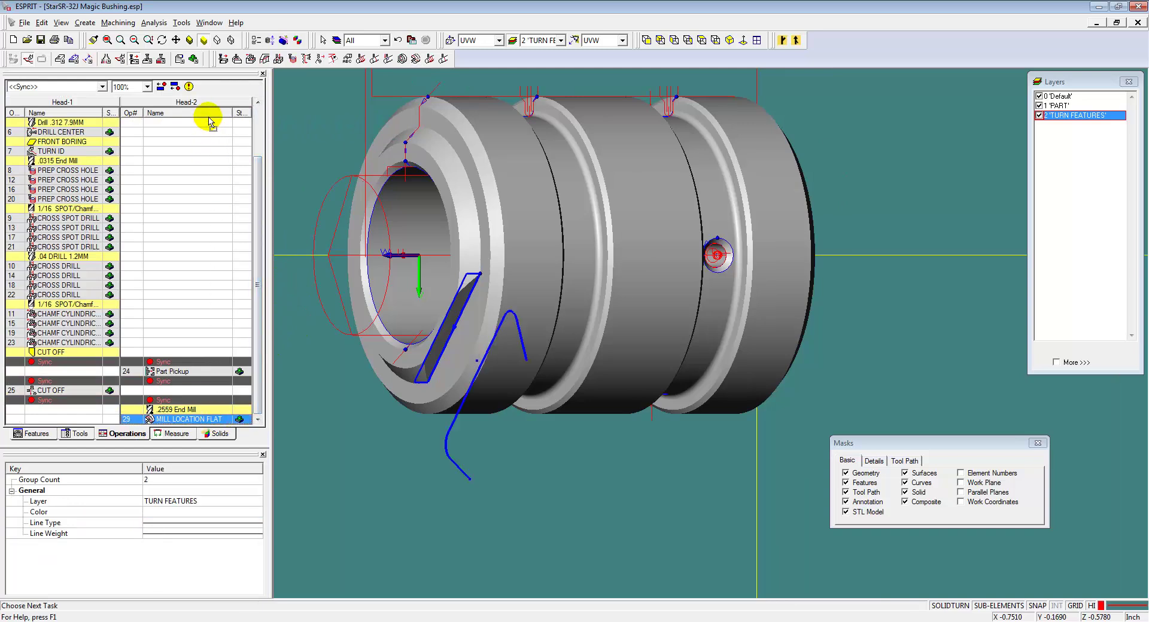
pyautogui.scroll(2, 209, 126)
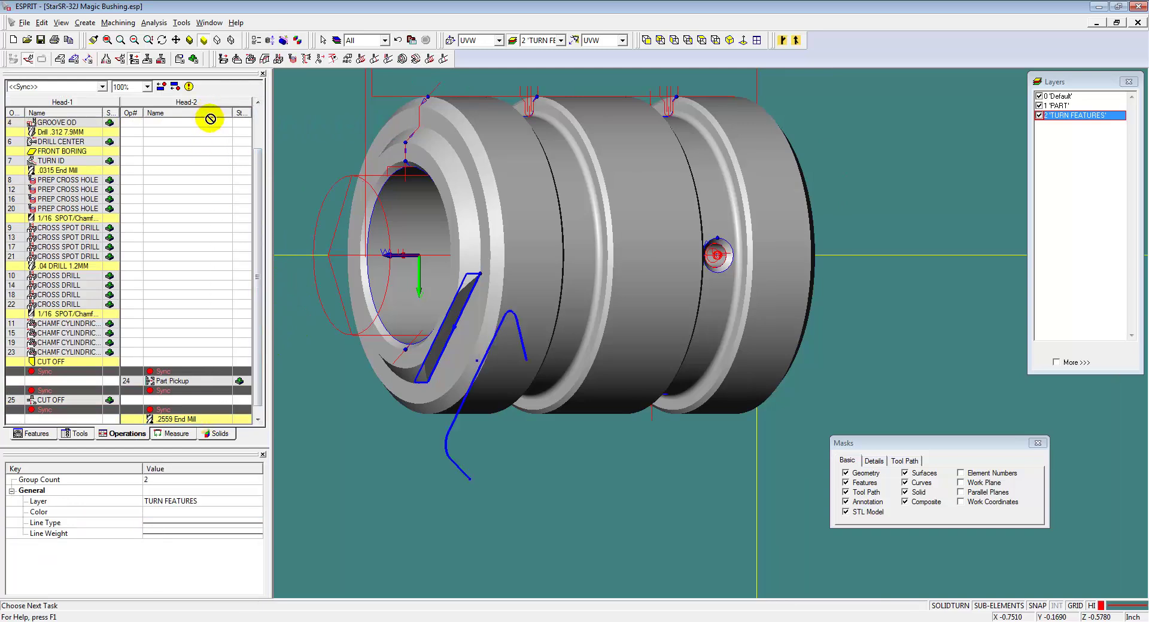
pyautogui.moveTo(211, 122); pyautogui.dragTo(203, 149)
pyautogui.click(308, 164)
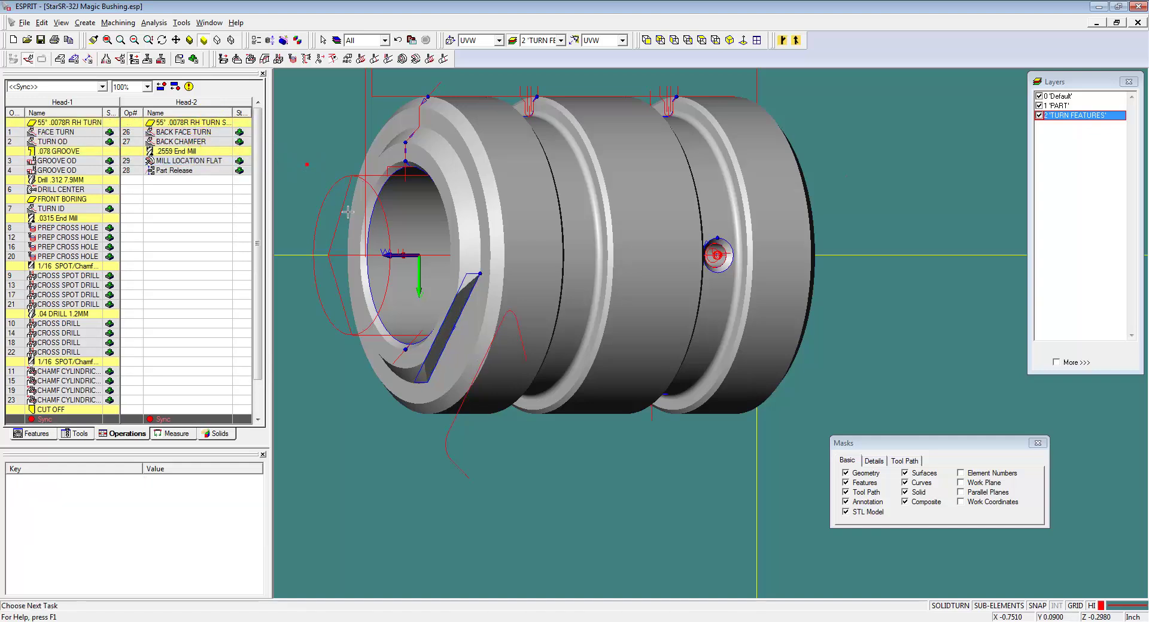
pyautogui.scroll(-5, 371, 244)
# Start Advanced Simulation and play the full program.
pyautogui.scroll(-2, 393, 290)
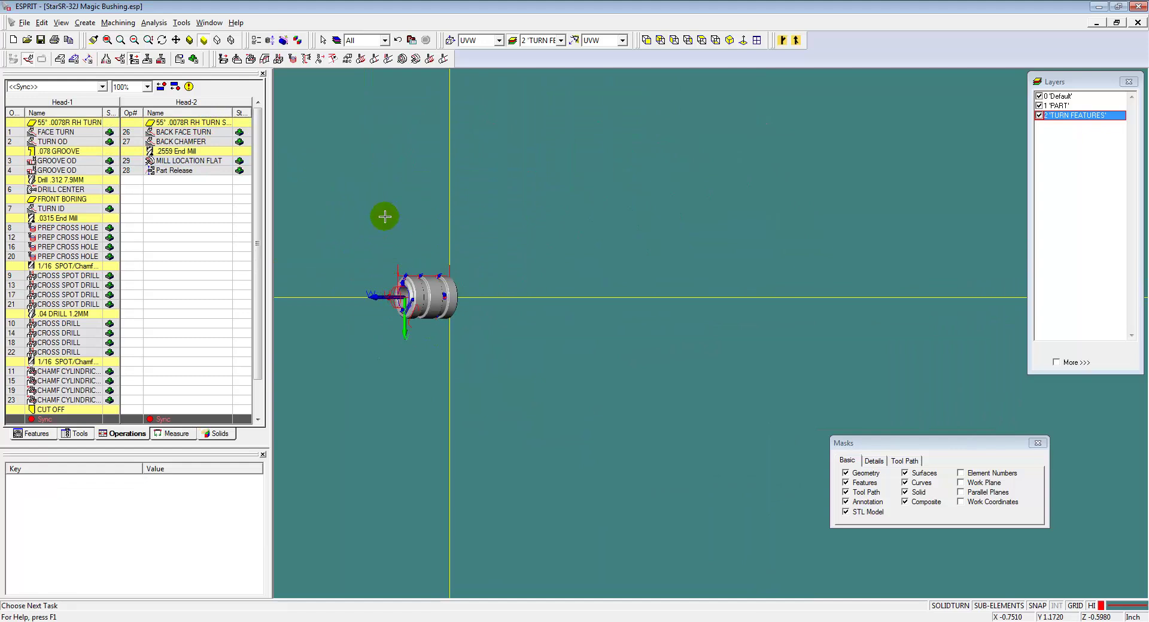
pyautogui.click(194, 59)
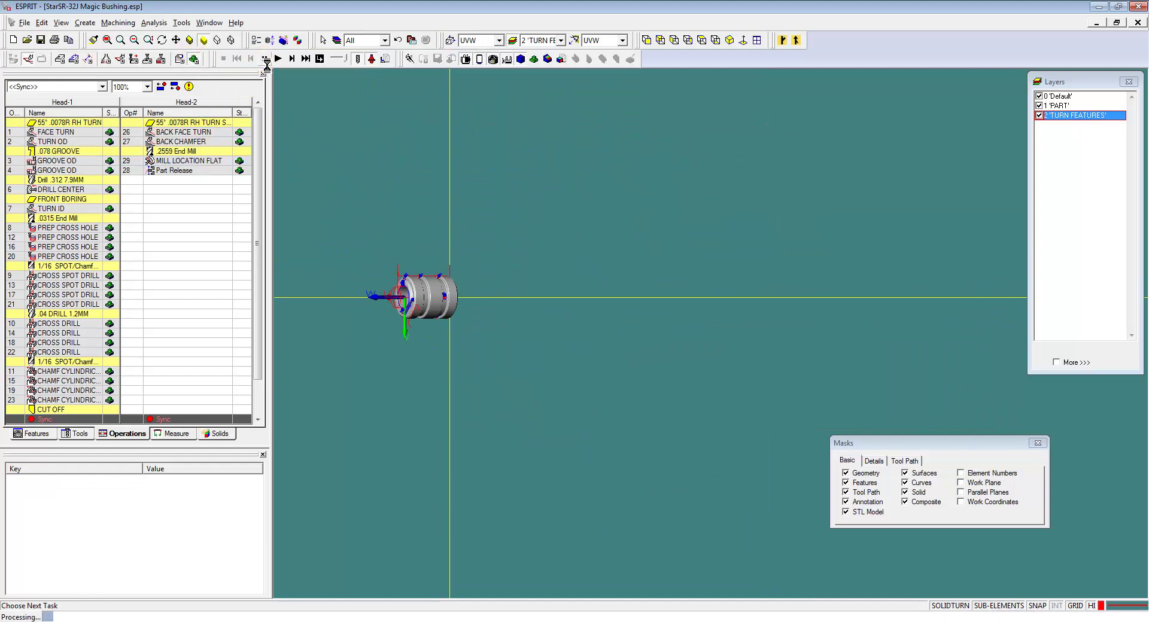
pyautogui.scroll(-5, 399, 217)
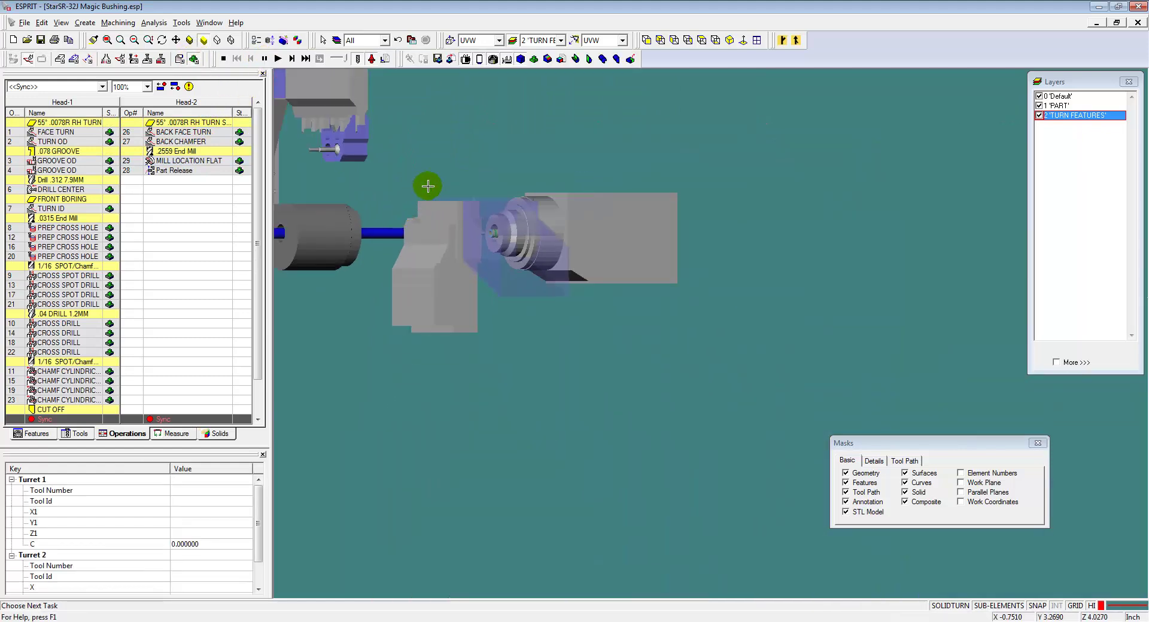
pyautogui.moveTo(429, 184); pyautogui.dragTo(440, 298, button='middle')
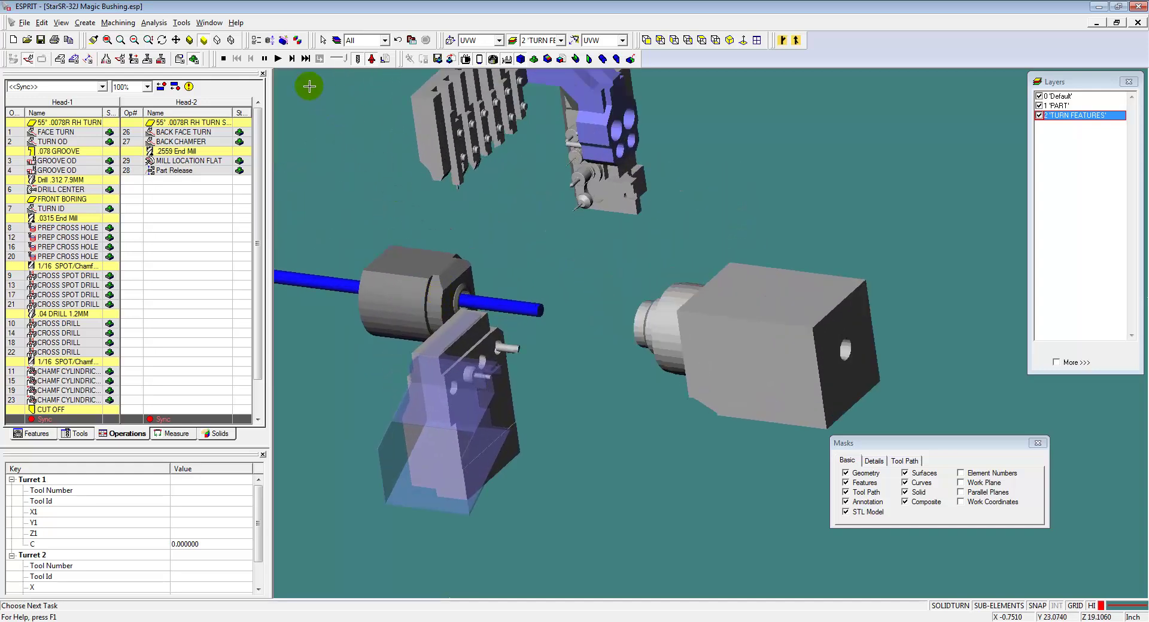
pyautogui.click(277, 58)
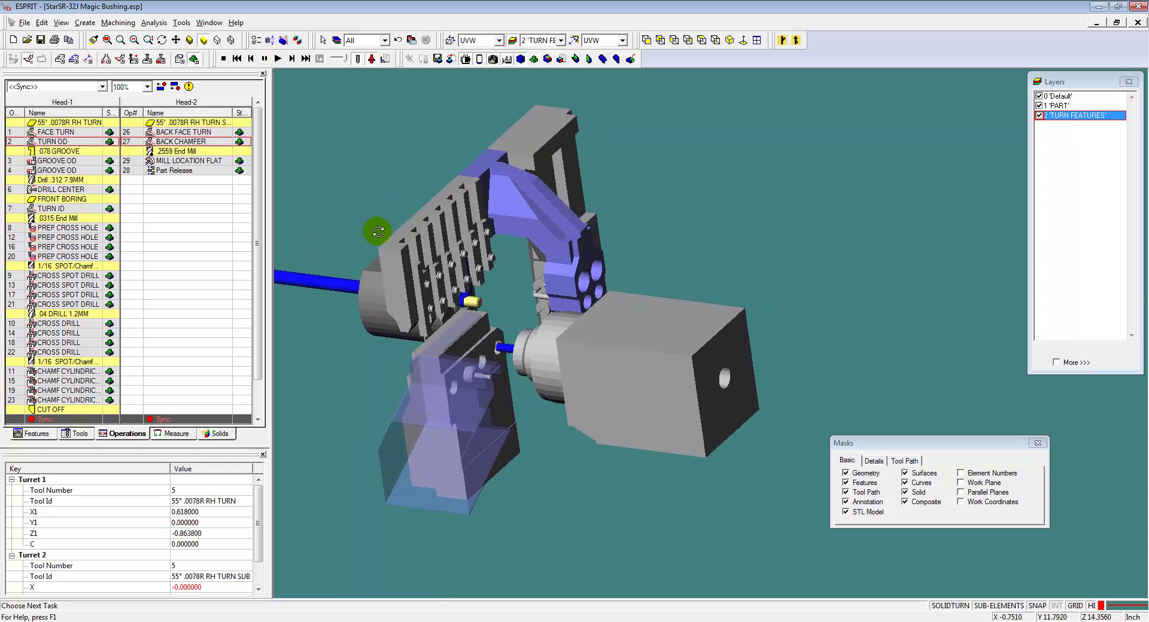
# Watch the simulation through CUT OFF, stop it, and show the part in Top view.
pyautogui.moveTo(380, 227); pyautogui.dragTo(390, 236, button='middle')
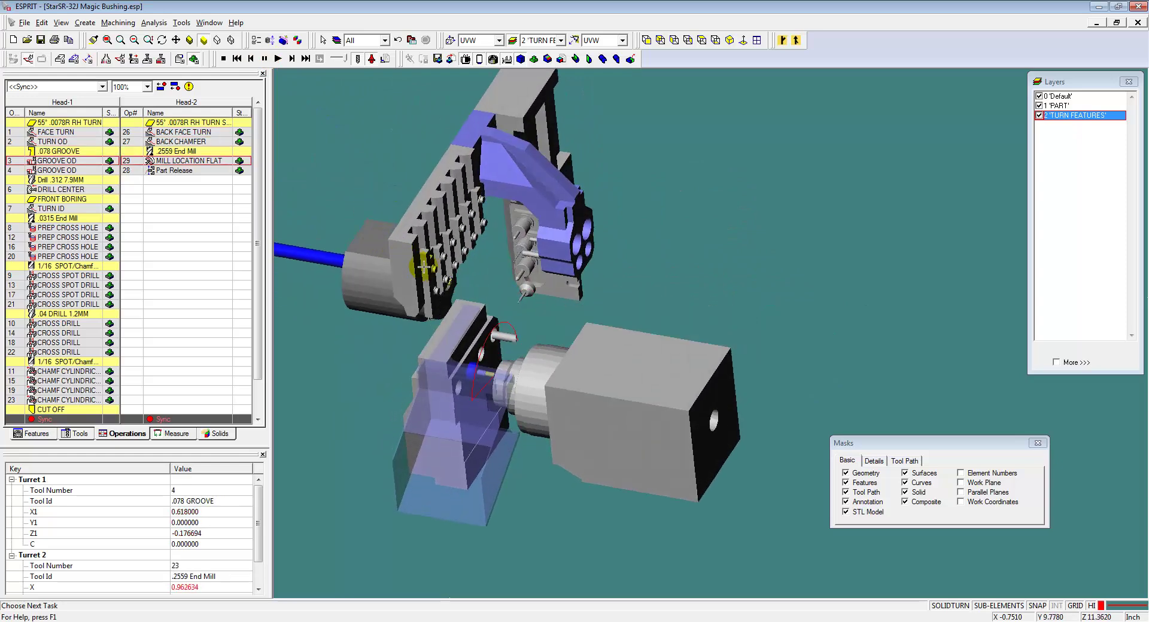
pyautogui.scroll(3, 464, 283)
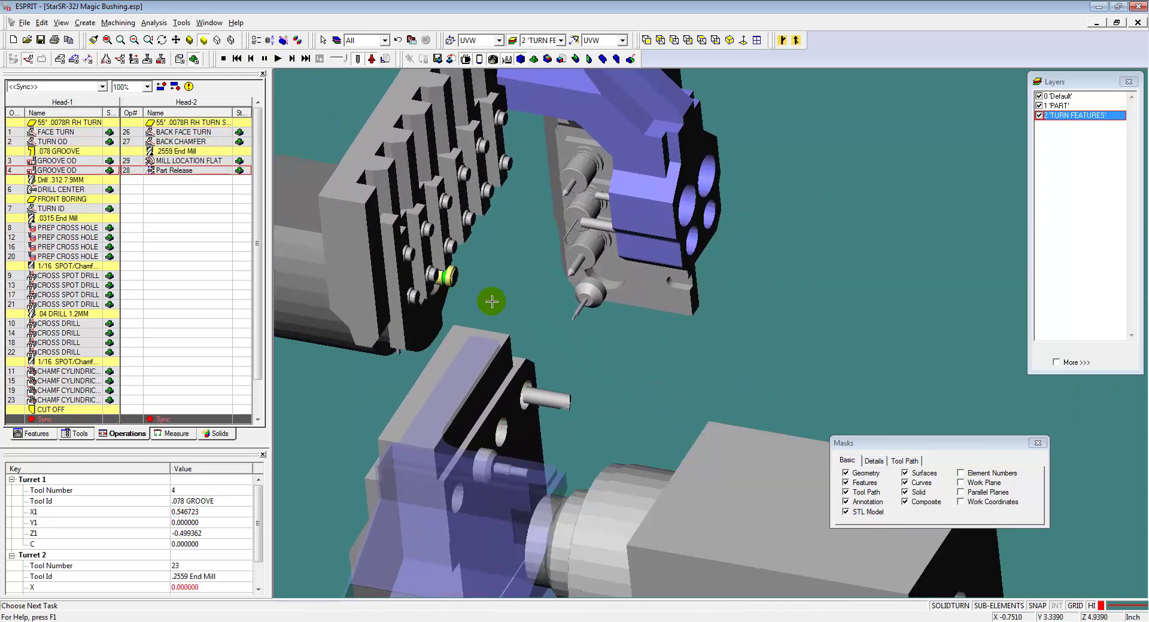
pyautogui.moveTo(490, 303); pyautogui.dragTo(410, 322, button='middle')
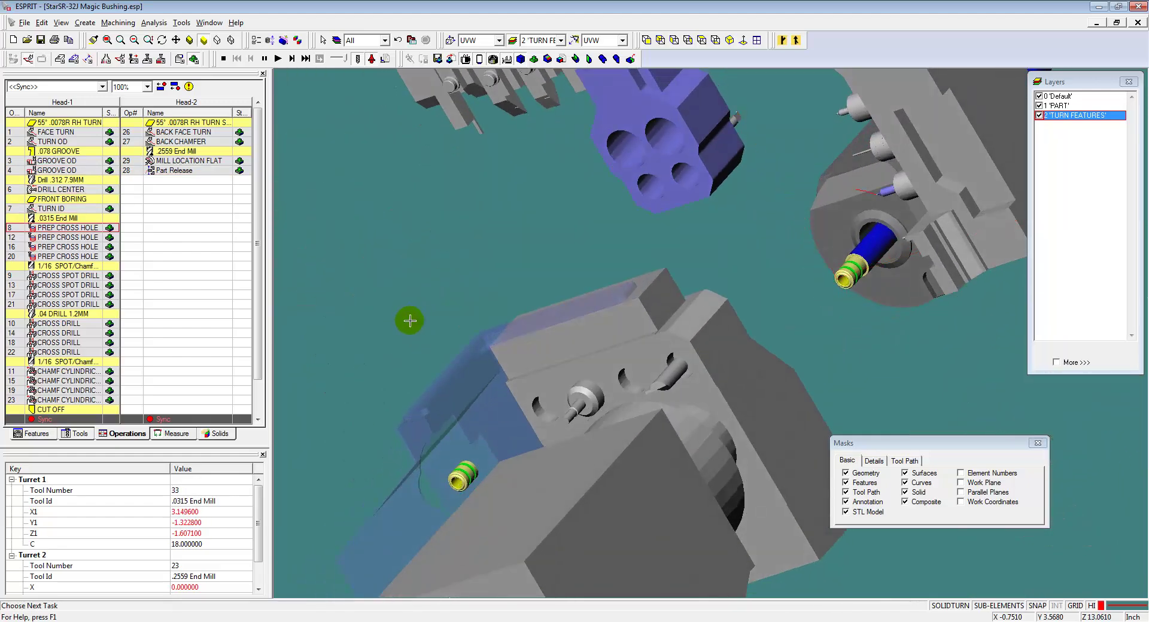
pyautogui.moveTo(827, 284); pyautogui.dragTo(769, 282, button='middle')
pyautogui.scroll(3, 527, 258)
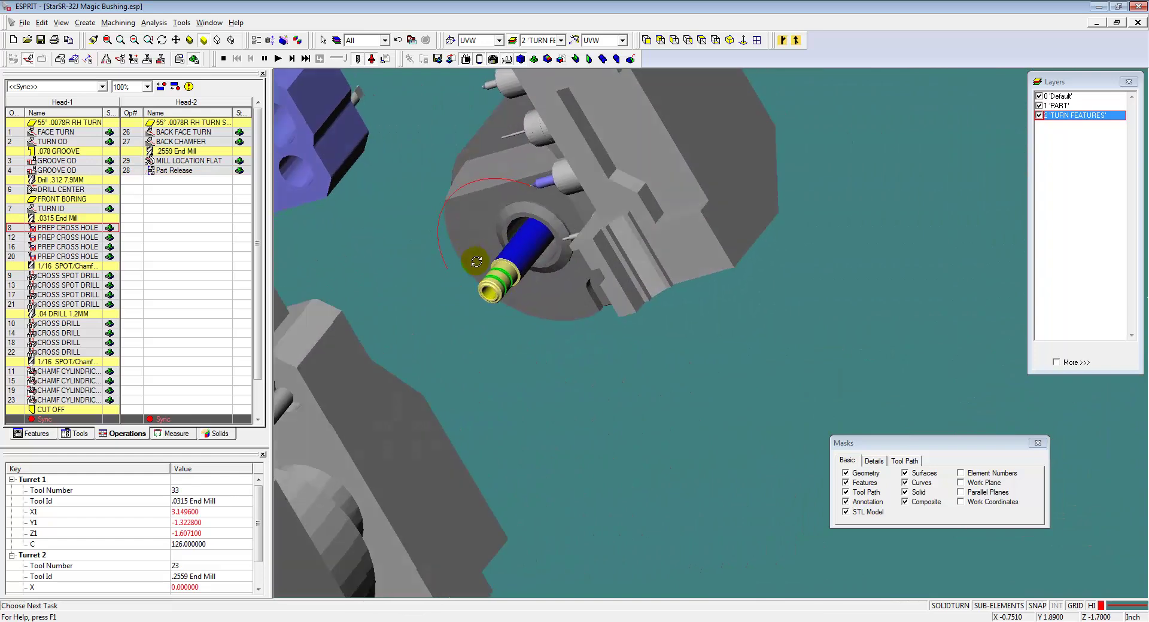
pyautogui.moveTo(475, 257); pyautogui.dragTo(497, 260, button='middle')
pyautogui.scroll(5, 479, 255)
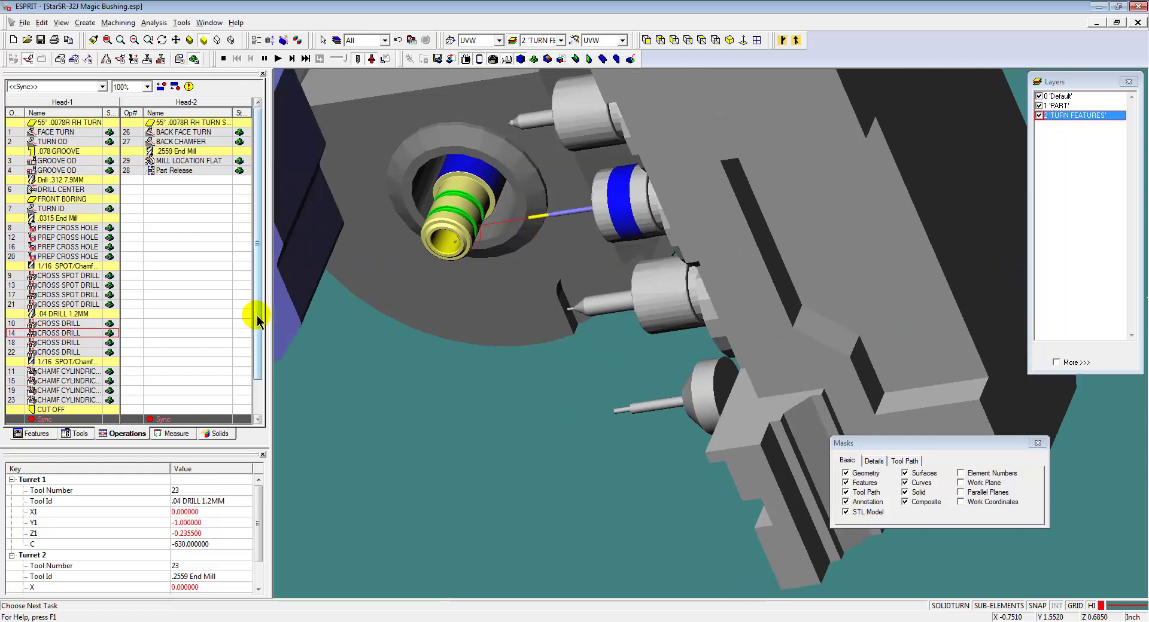
pyautogui.scroll(-3, 359, 325)
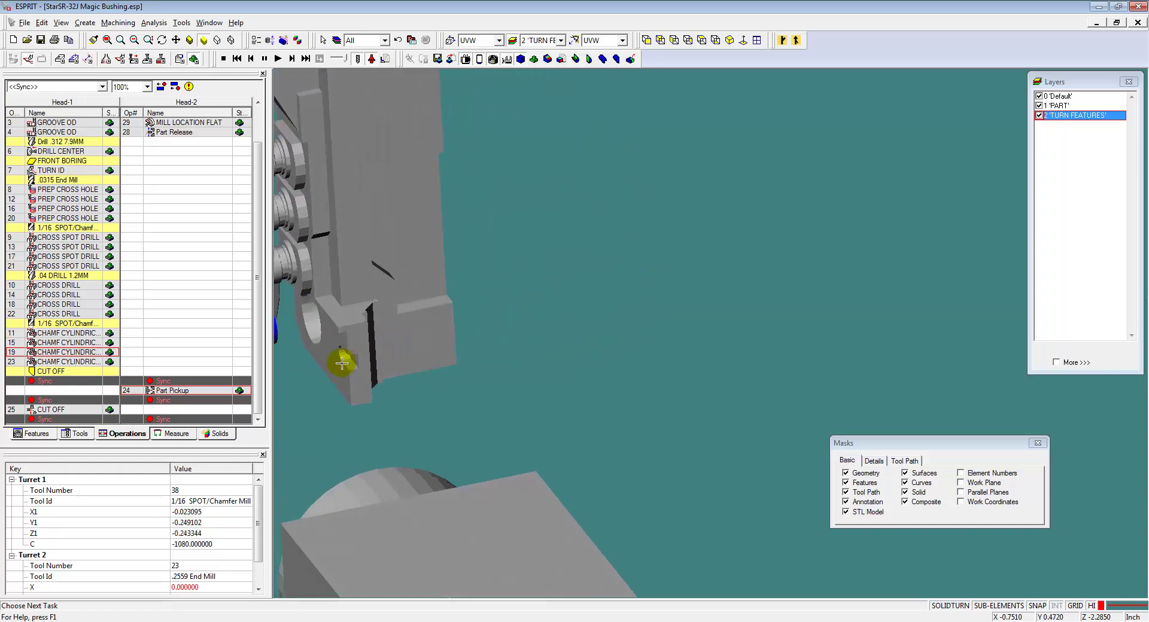
pyautogui.moveTo(342, 363); pyautogui.dragTo(672, 259, button='middle')
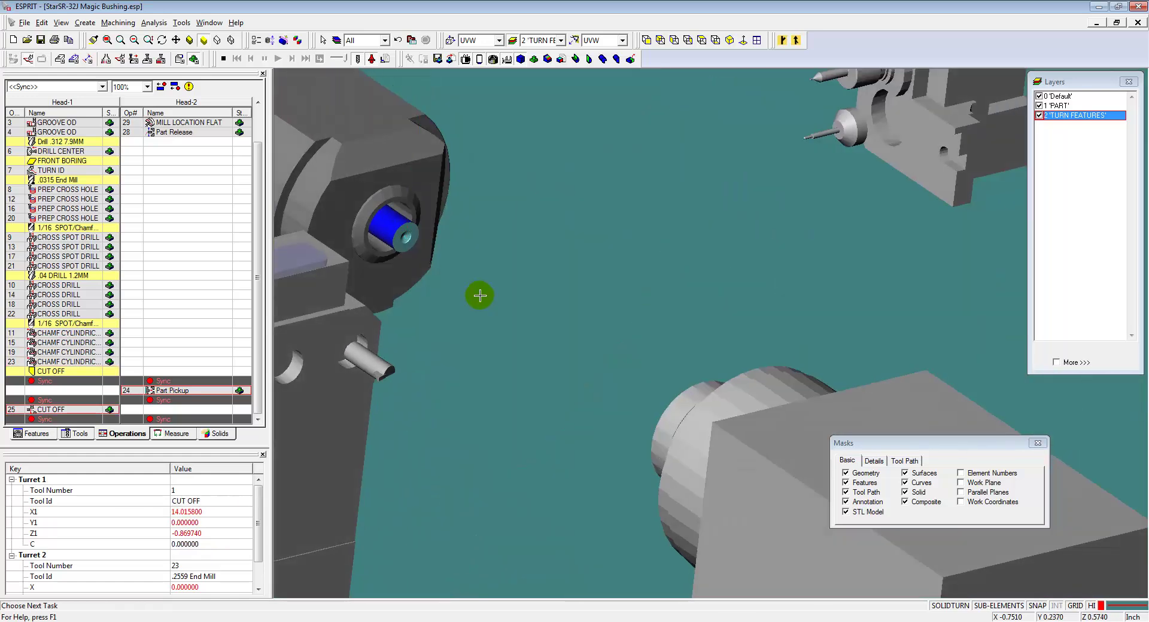
pyautogui.click(223, 59)
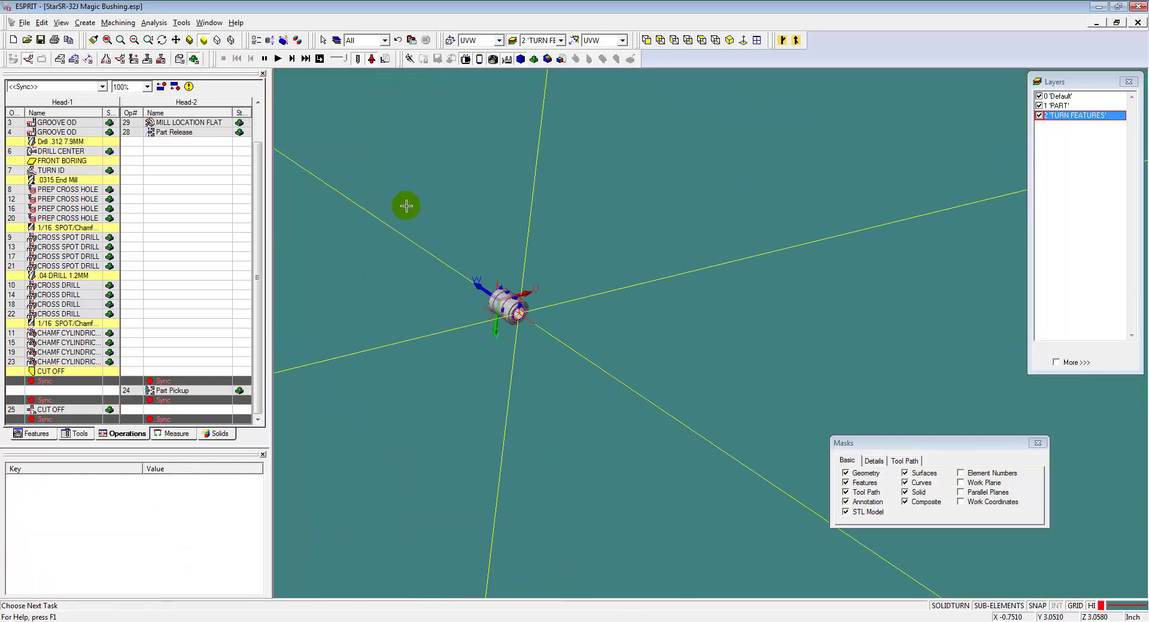
pyautogui.press('t')
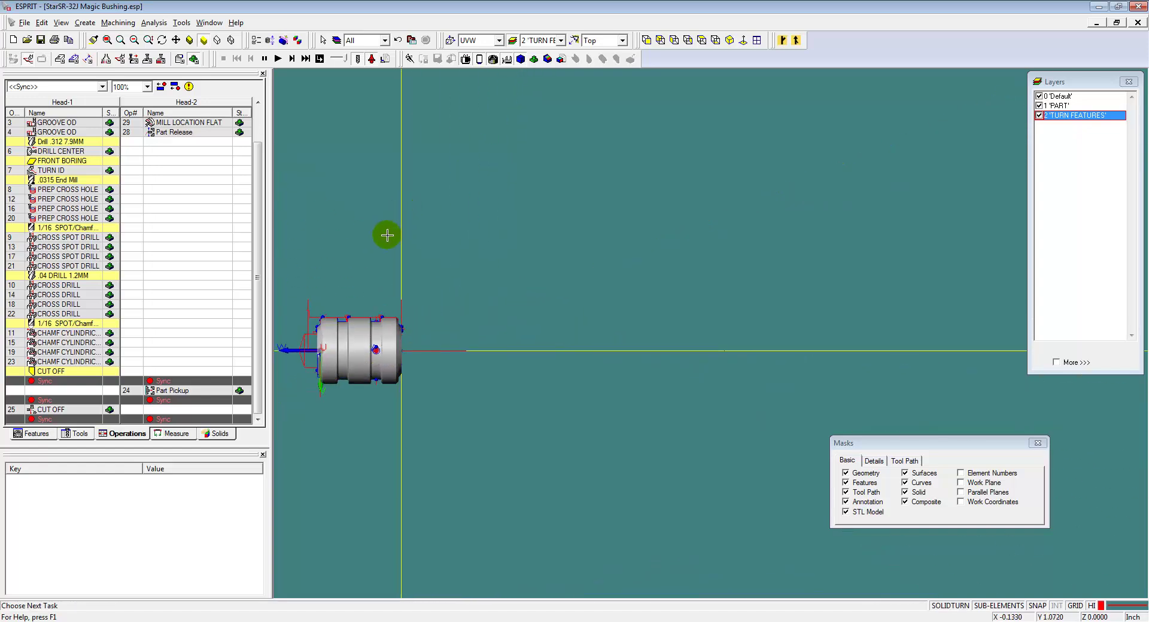